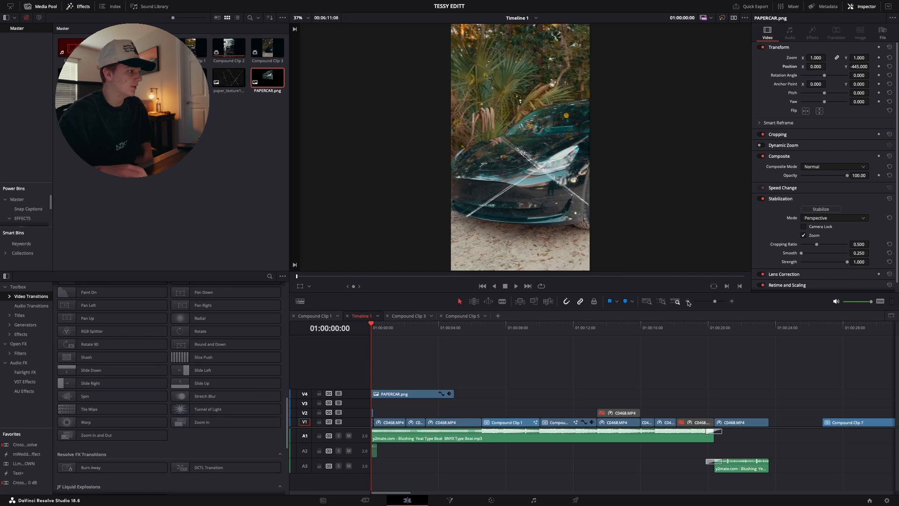
Disable the PAPERCAR.png overlay clip on track V4
click(381, 398)
key(d)
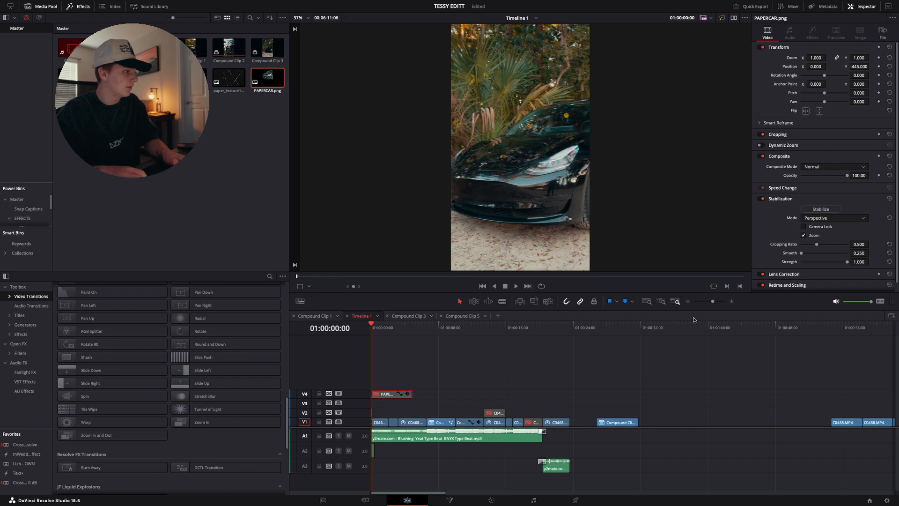
click(732, 302)
key(space)
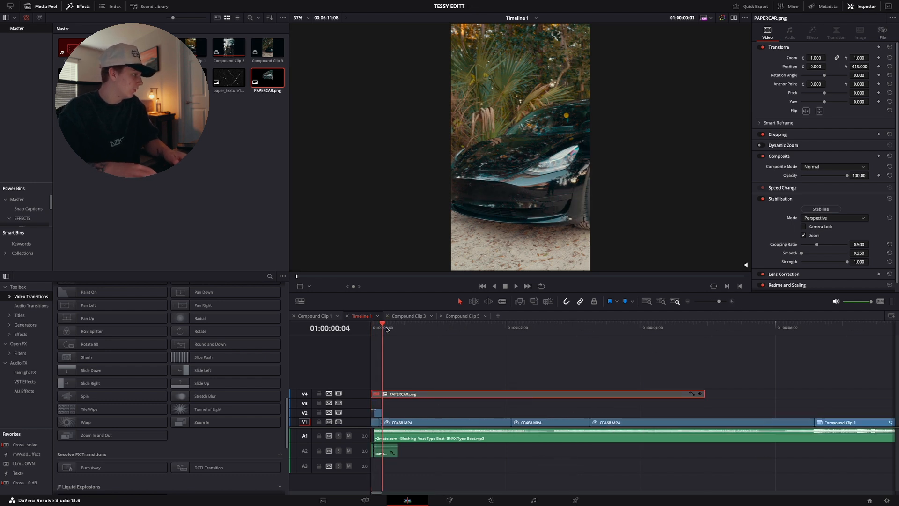
Inspect the Color page nodes of the C0468.MP4 clip at 01:00:02:13, including node 07, LUT and Glow, and return to editing
drag(516, 346, 541, 364)
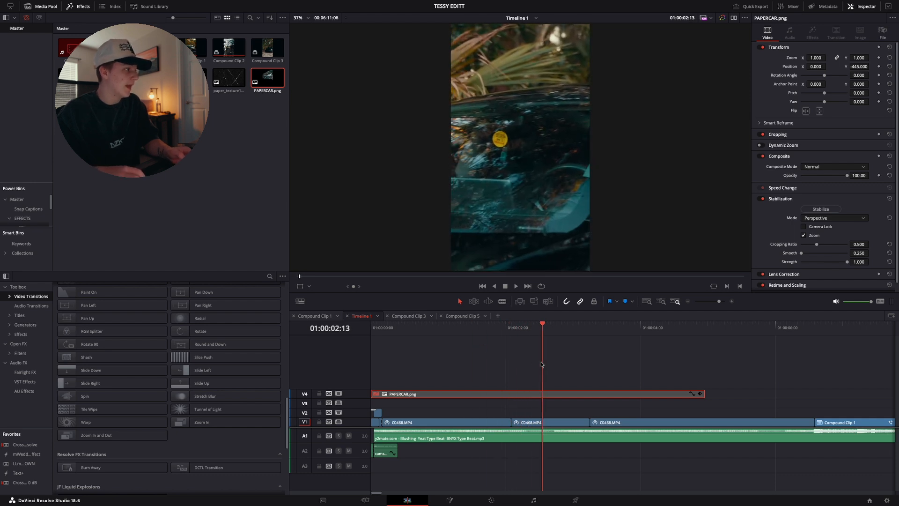
click(562, 424)
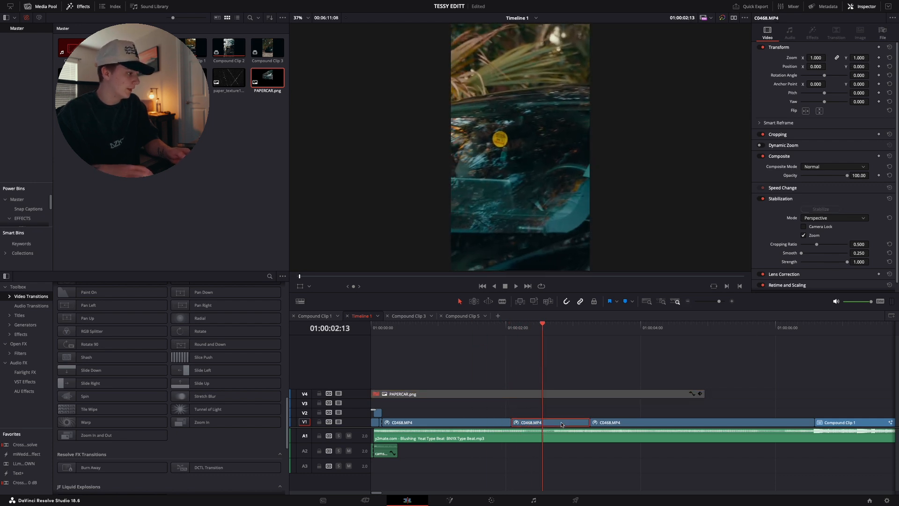
click(500, 501)
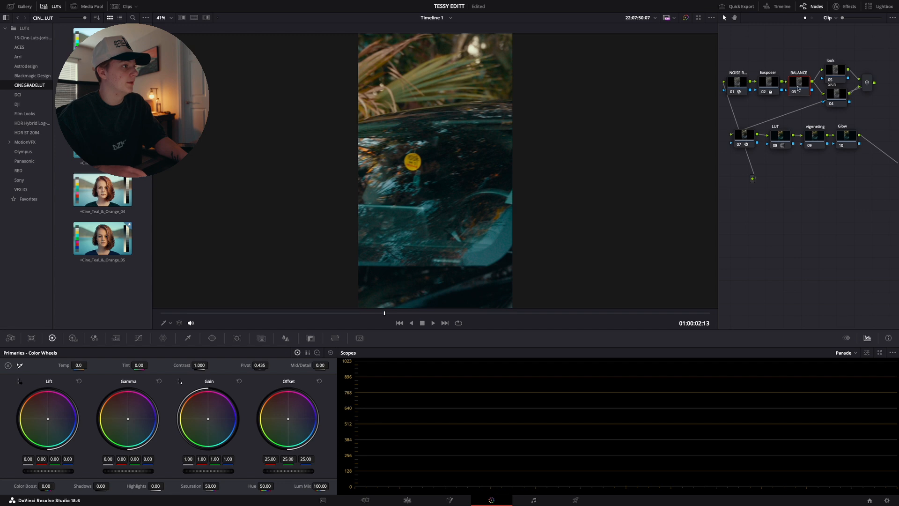
click(744, 136)
click(740, 145)
click(740, 146)
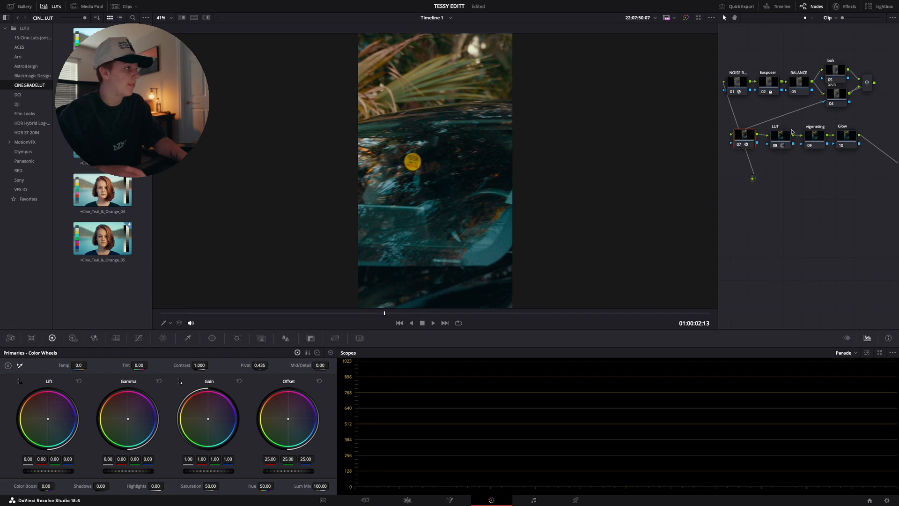
click(775, 146)
click(776, 148)
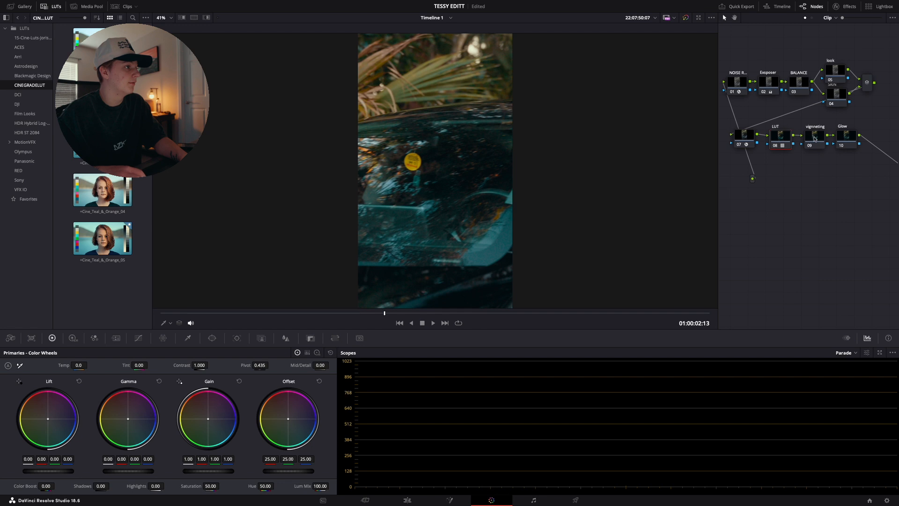
click(846, 137)
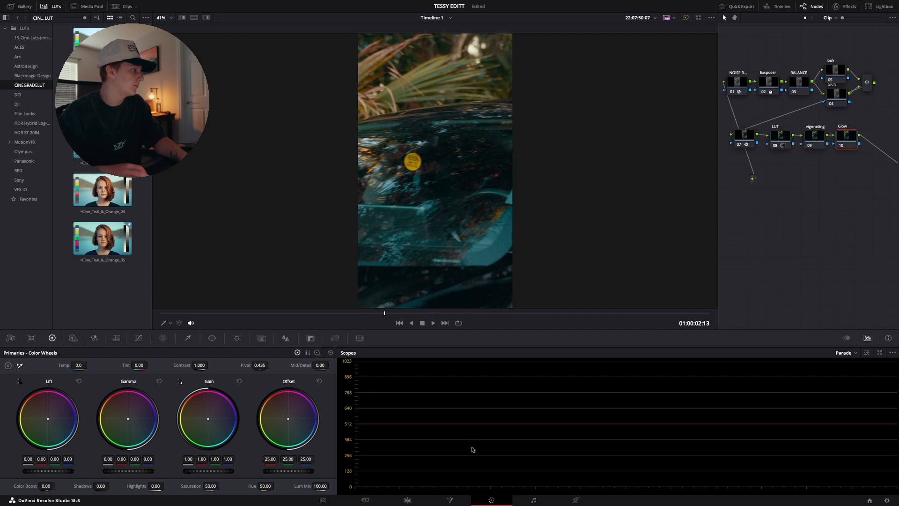
click(405, 502)
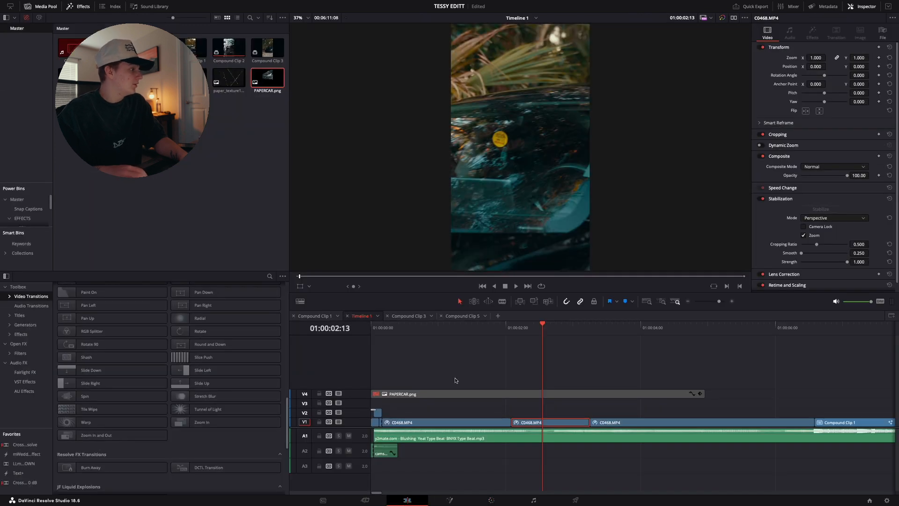
Play the opening of the timeline from 01:00:00:00 up to Compound Clip 1
key(Up)
click(411, 423)
key(Up)
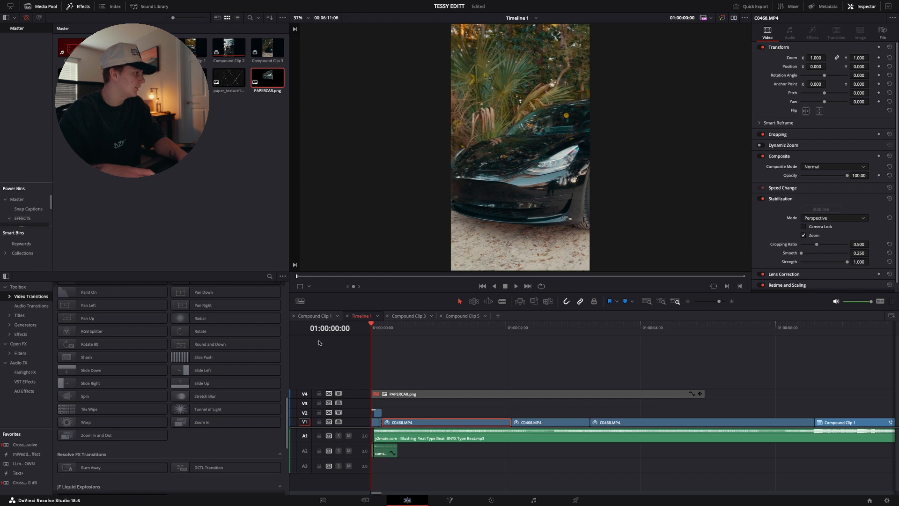
key(space)
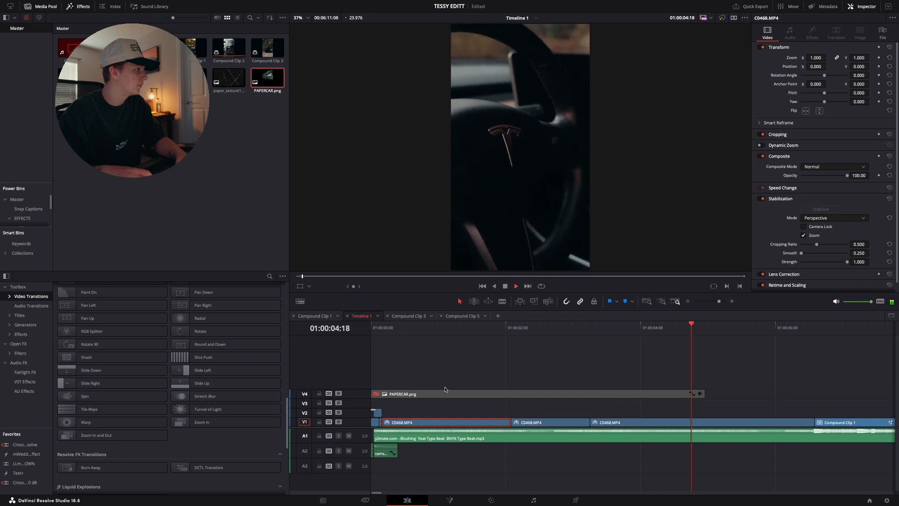
key(space)
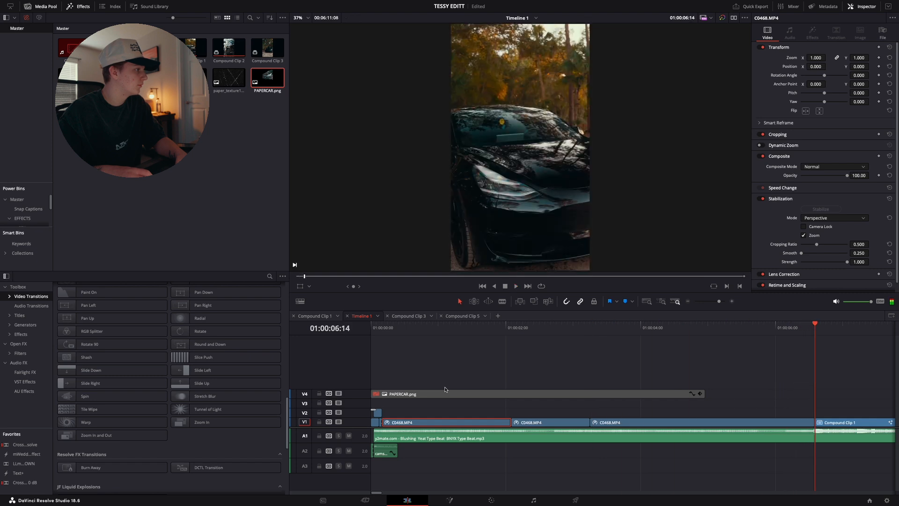
Show the retime controls of the first long C0468.MP4 clip on V1 and examine its speed points and segments
click(581, 338)
click(501, 328)
drag(500, 327, 444, 328)
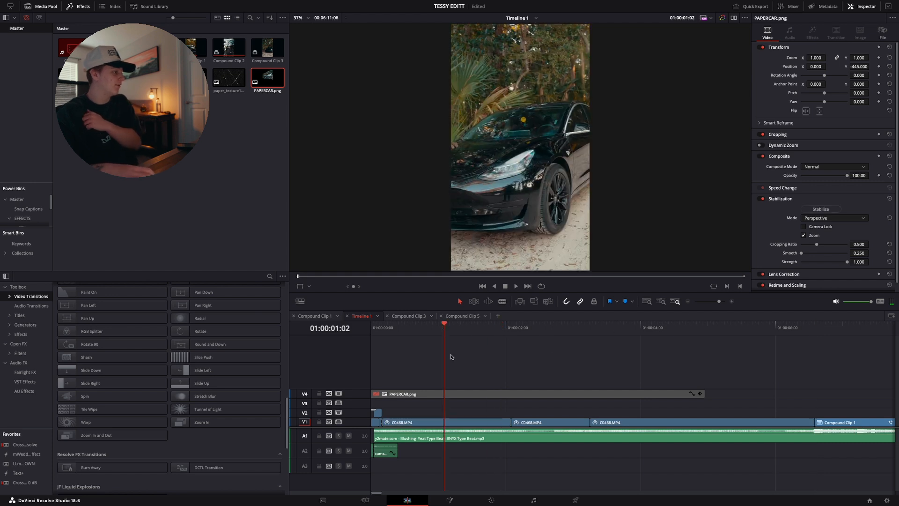
click(466, 424)
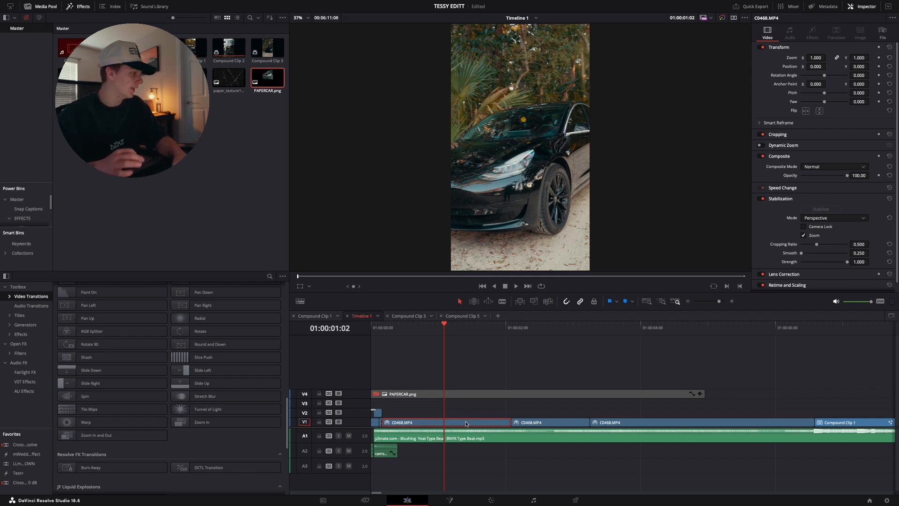
key(ctrl+r)
click(732, 301)
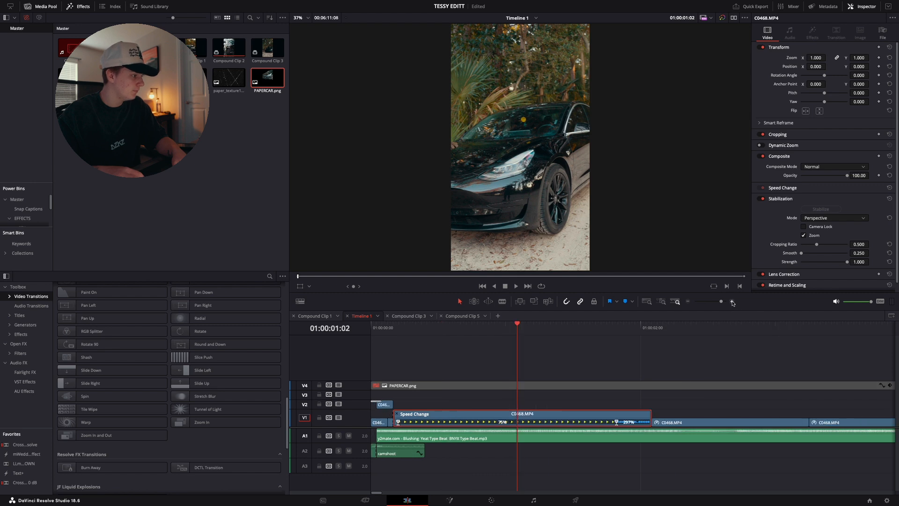
scroll(514, 410, left, 3)
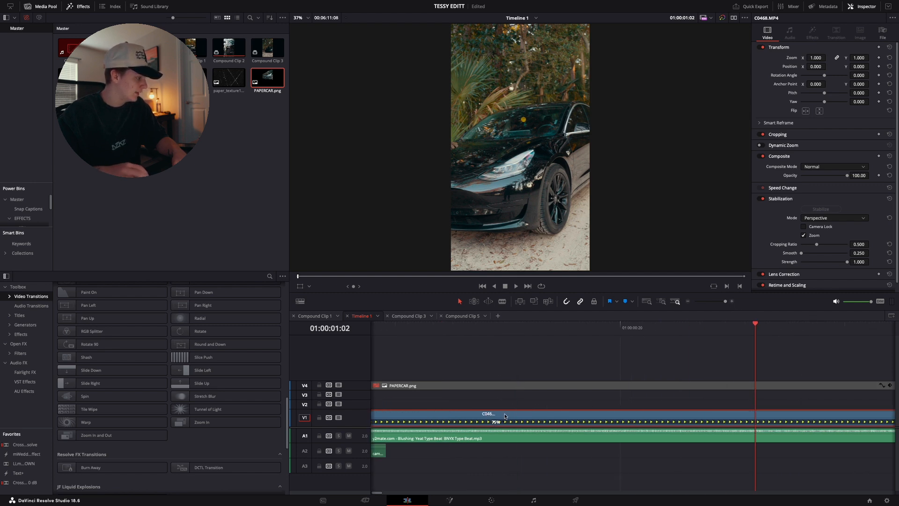
scroll(505, 416, left, 5)
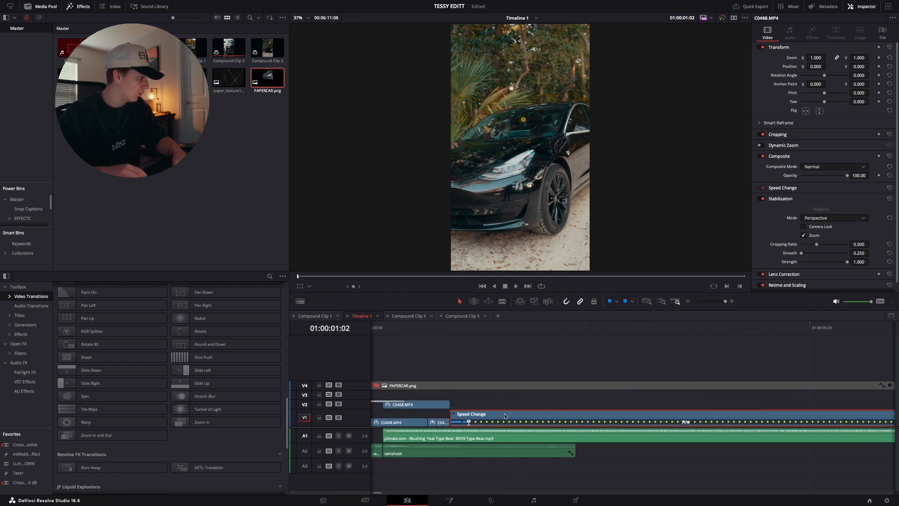
Mute audio track A1 and preview the 100% speed C0468.MP4 copy on V2 from 01:00:00:04
click(451, 328)
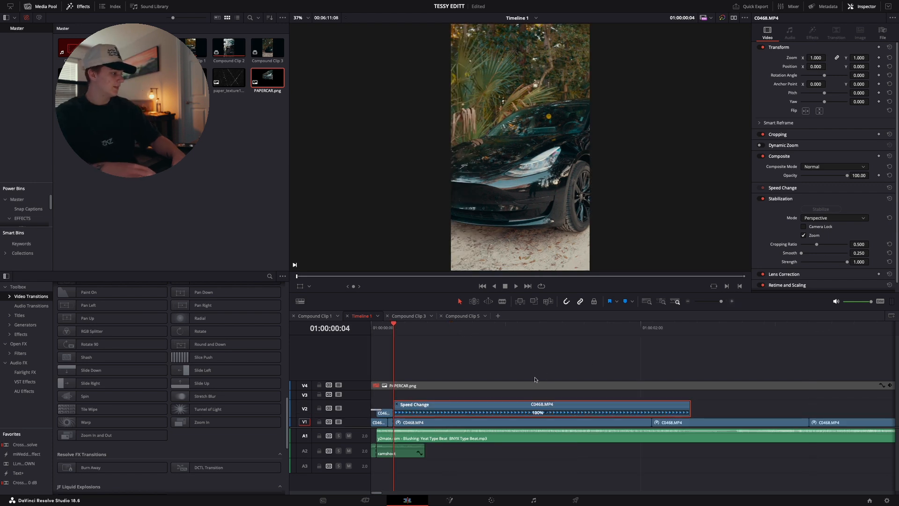
key(space)
key(space)
click(349, 436)
key(space)
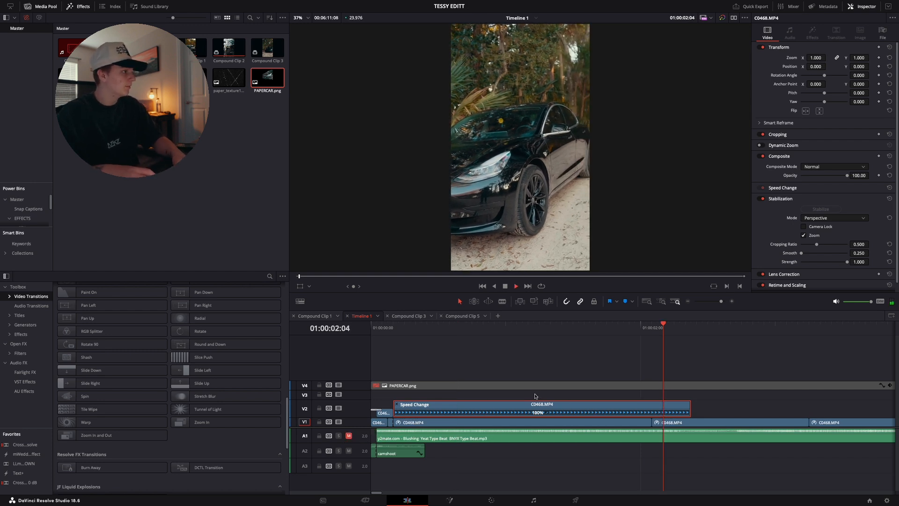
key(space)
drag(658, 331, 395, 372)
key(space)
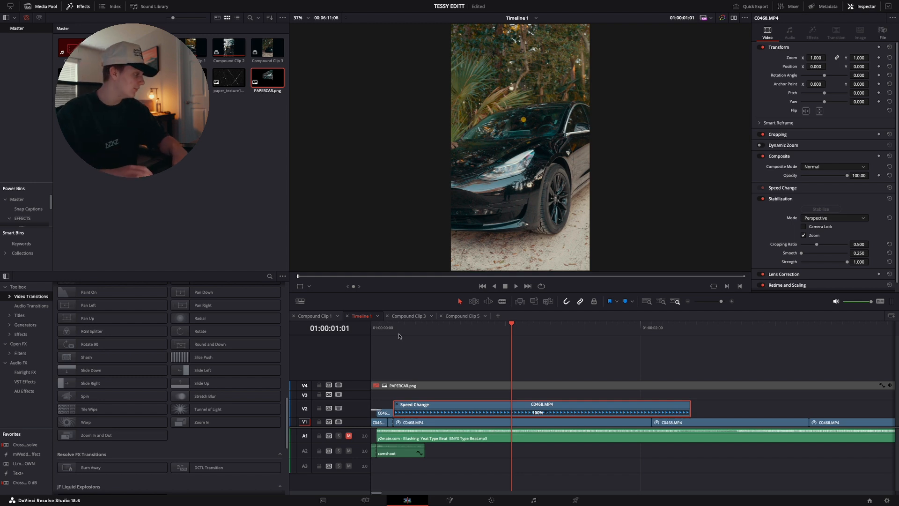
Add a speed point to the C0468.MP4 clip on V2 at 01:00:00:18
click(396, 328)
key(space)
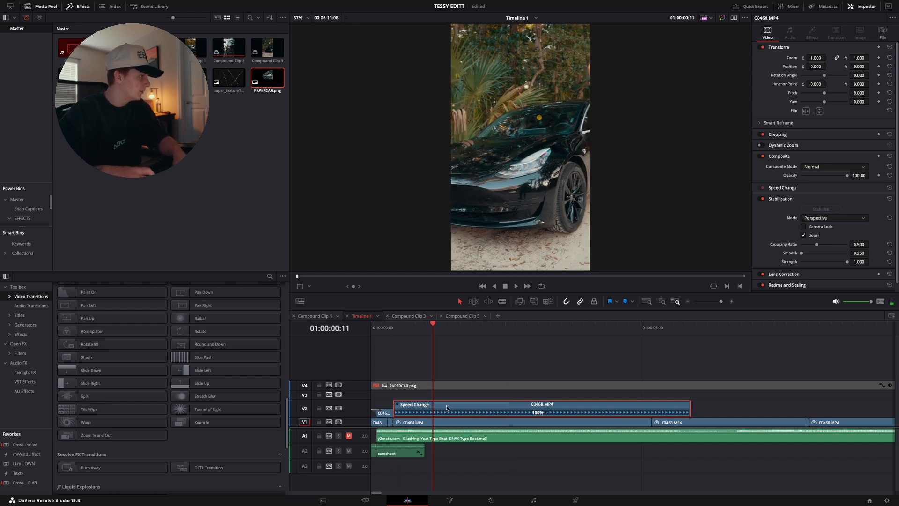
key(space)
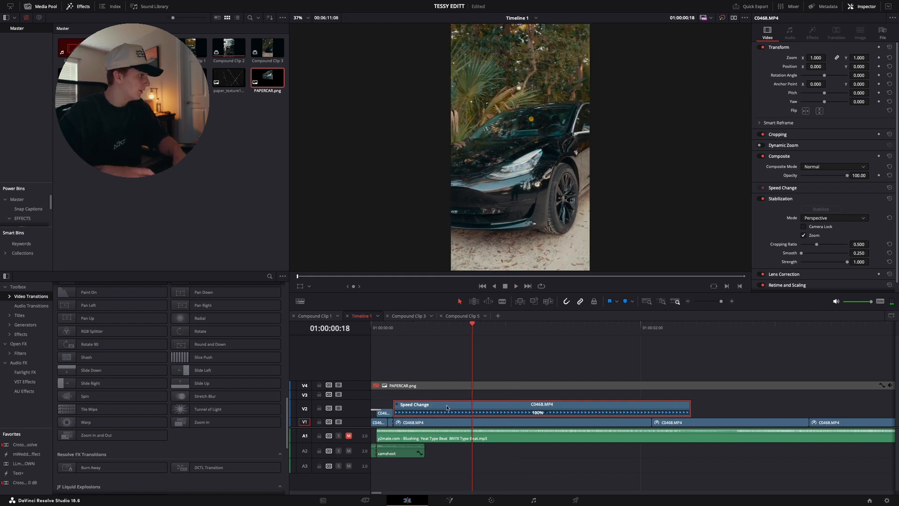
click(546, 413)
click(565, 423)
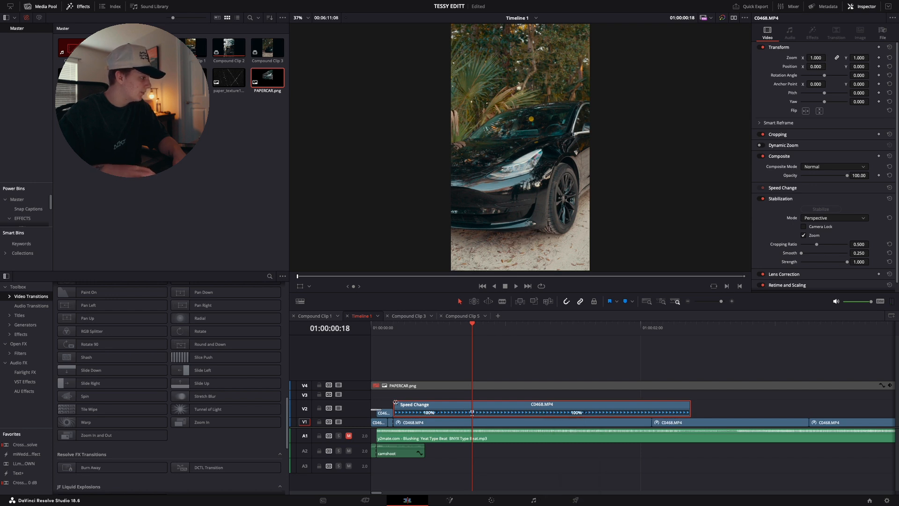
Speed up the opening segment of the V2 clip so its speed point falls at about 01:00:00:06
key(ctrl+r)
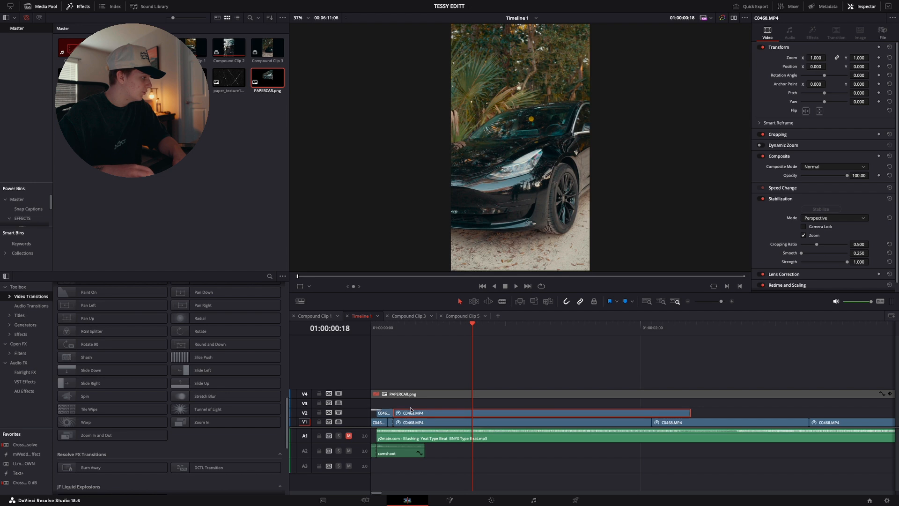
key(ctrl+r)
mouse_move(393, 407)
mouse_down()
mouse_move(463, 413)
mouse_move(405, 410)
mouse_up()
key(super+z)
key(super+z)
click(395, 327)
key(space)
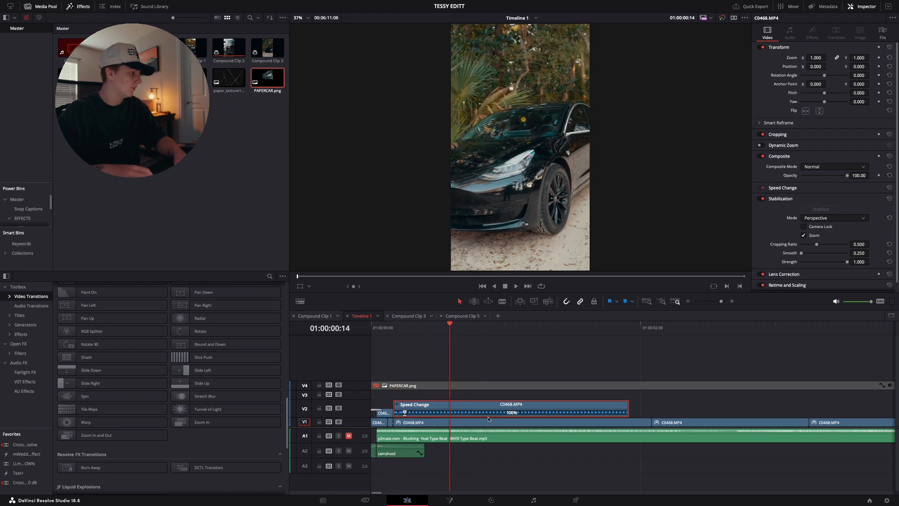
Set the speed of the V2 clip's segment after the speed point to 75%
click(522, 414)
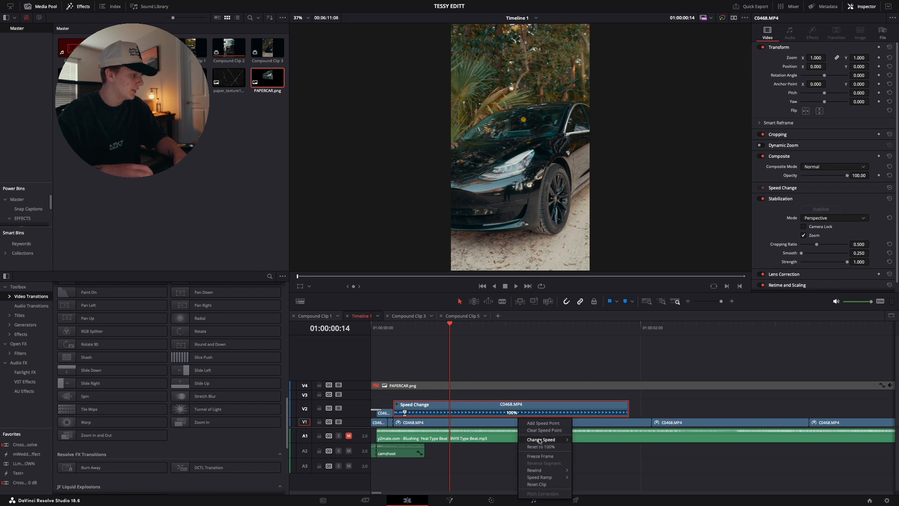
mouse_move(568, 439)
click(585, 453)
Add a second speed point to the V2 clip at 01:00:01:23, just before the next V1 cut
key(space)
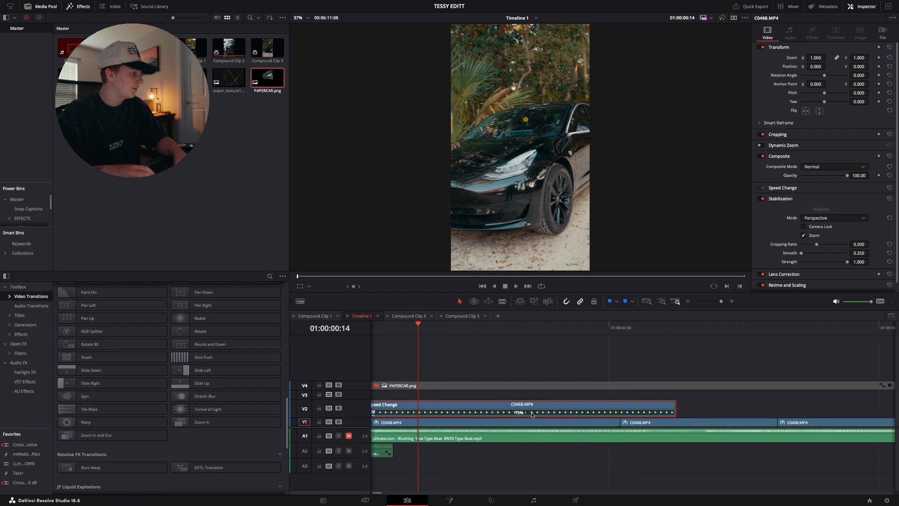
key(space)
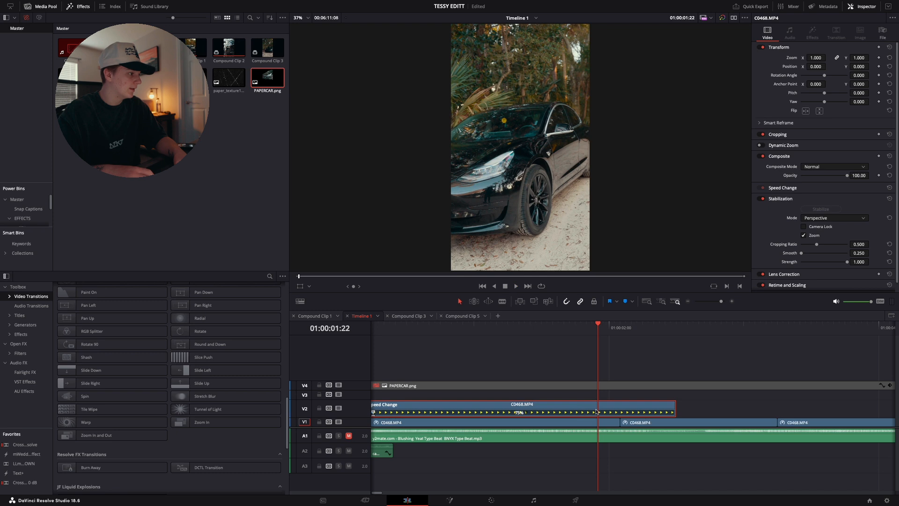
key(Right)
key(Right)
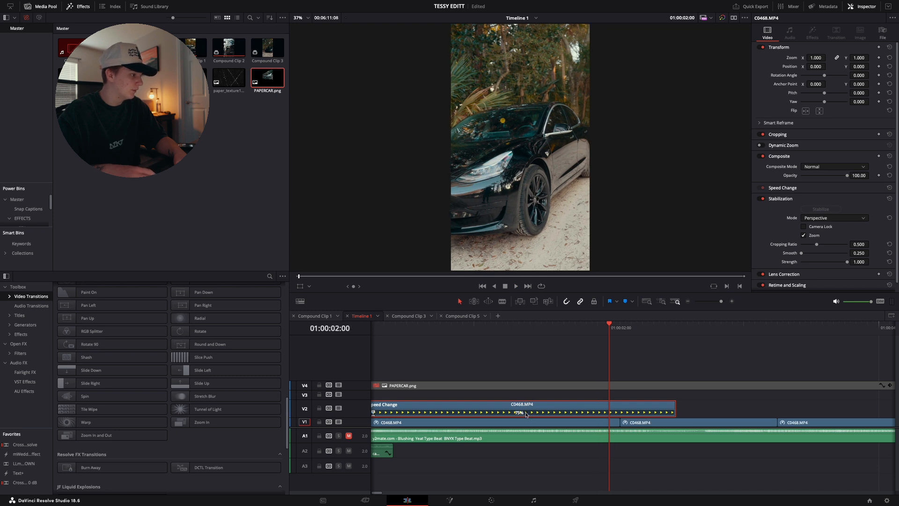
key(Left)
click(525, 412)
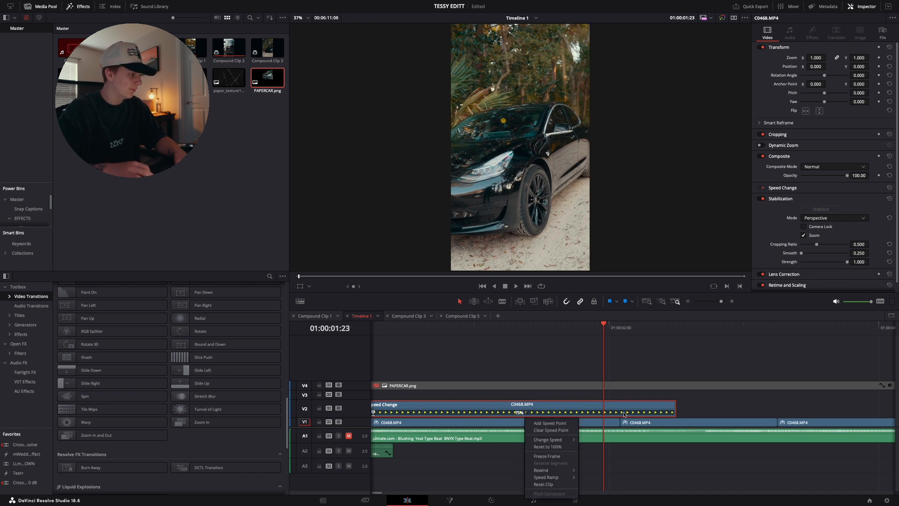
click(551, 423)
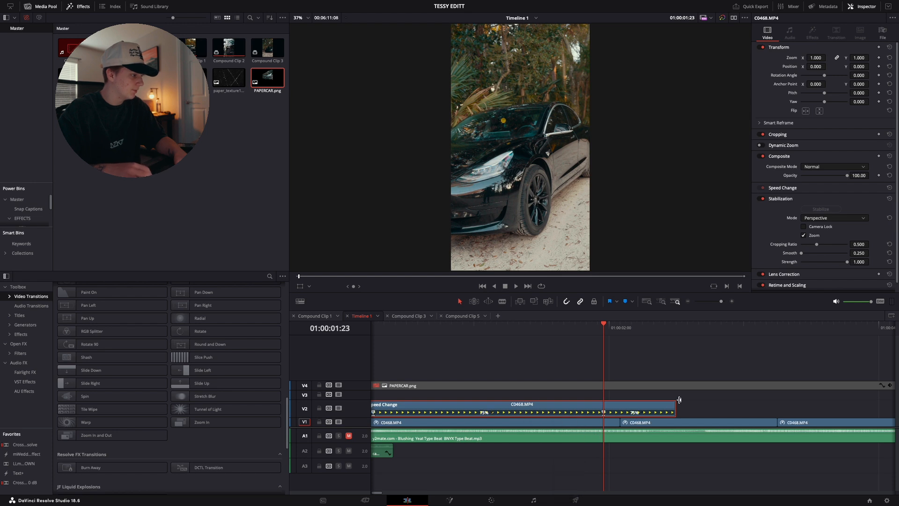
Speed up the V2 clip's last segment so the clip ends at the next V1 cut, and preview the transition
drag(675, 407, 626, 409)
key(space)
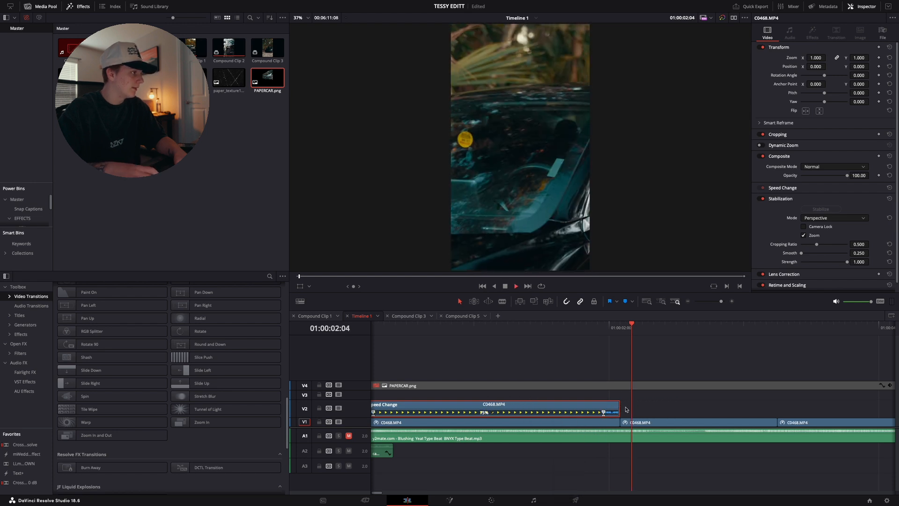
key(space)
Open the retime curve of the speed-ramped C0468.MP4 clip on V2
click(603, 335)
click(516, 332)
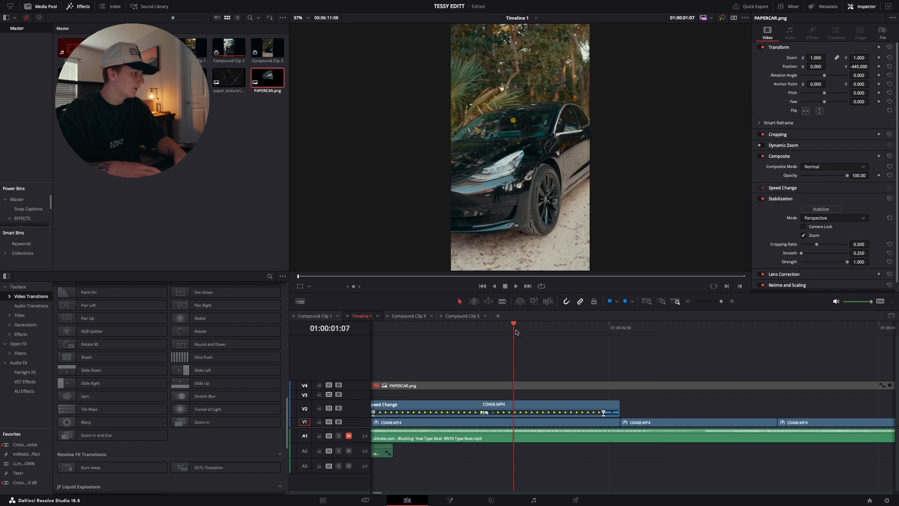
right_click(517, 409)
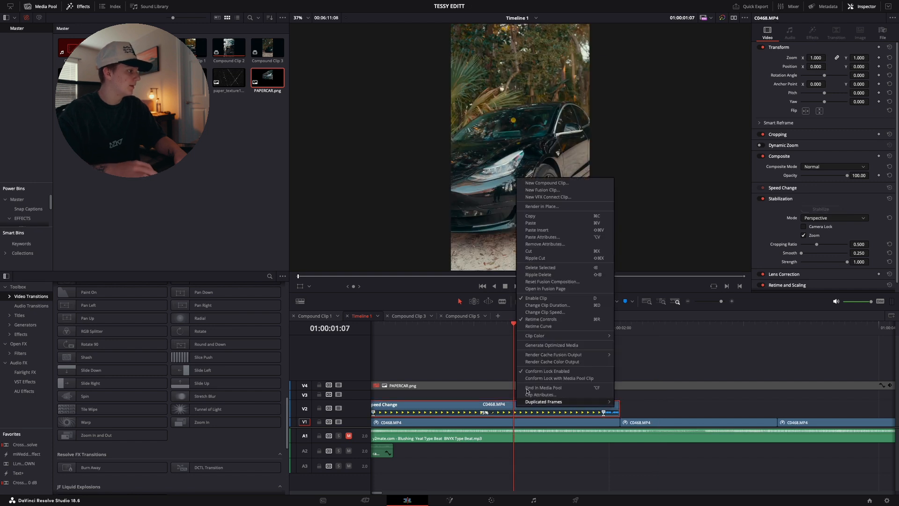
click(543, 328)
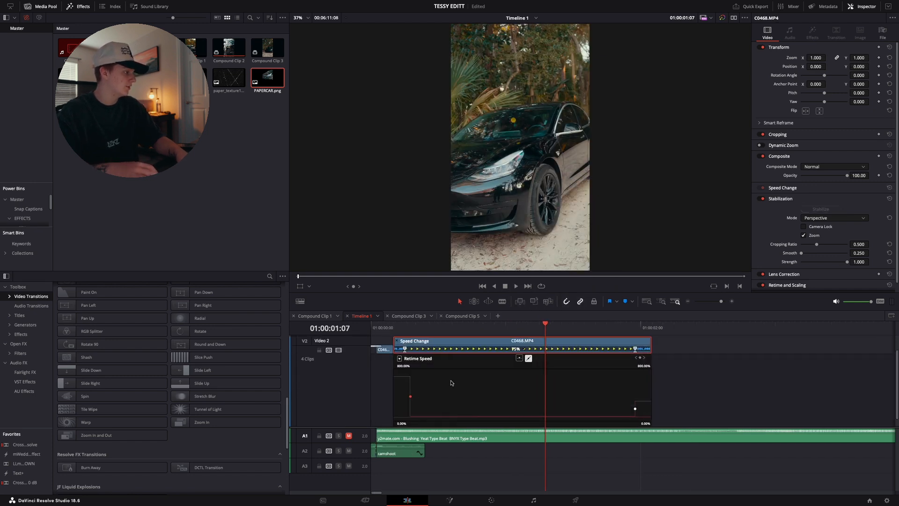
Smooth both speed points on the V2 clip's retime curve into eased ramps, and hide the clip's speed controls
click(517, 358)
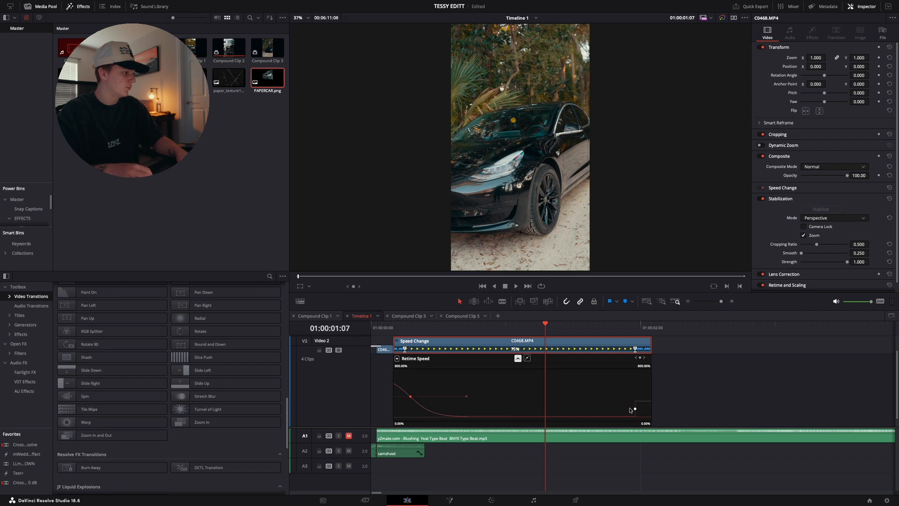
click(522, 359)
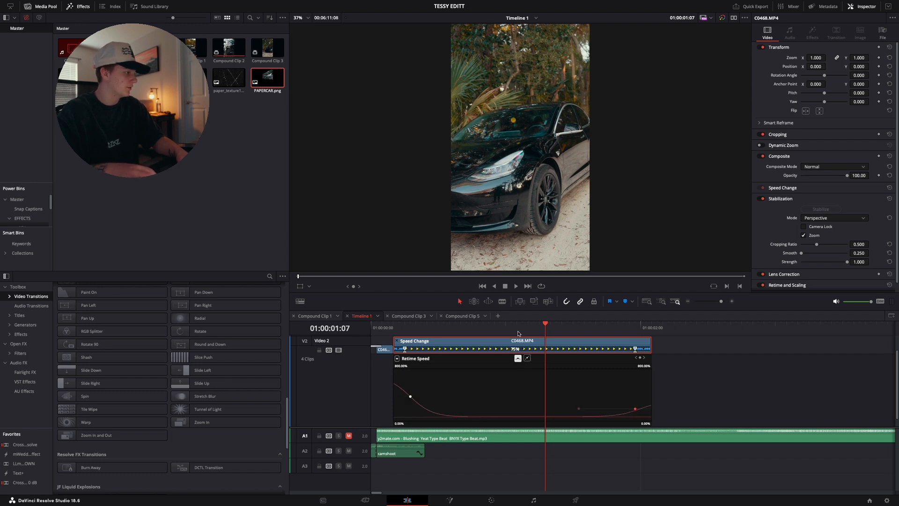
click(398, 341)
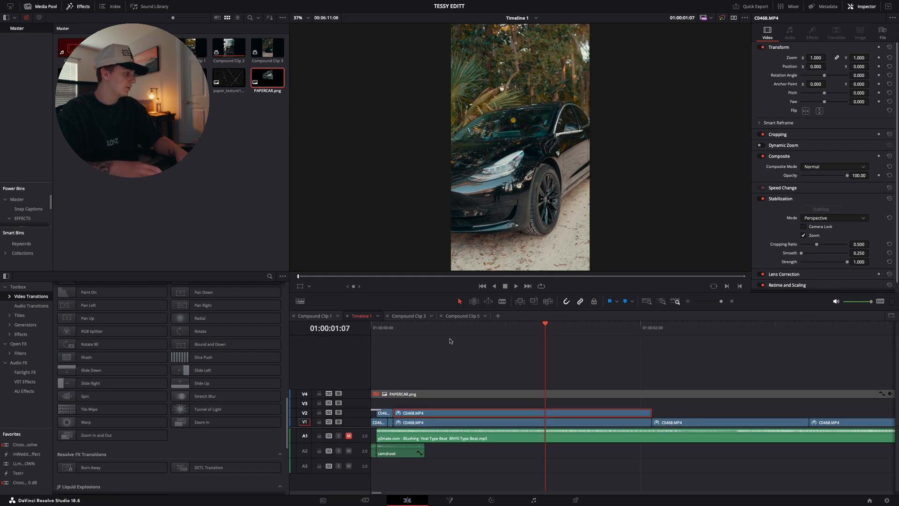
Play the speed-ramped V2 clip from its start at 01:00:00:04 through the cut to the next shot
drag(647, 324, 394, 367)
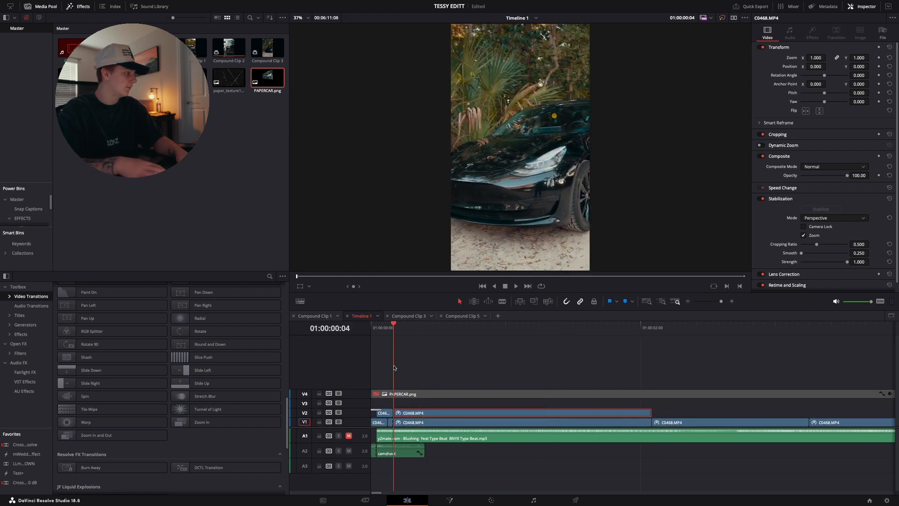
key(space)
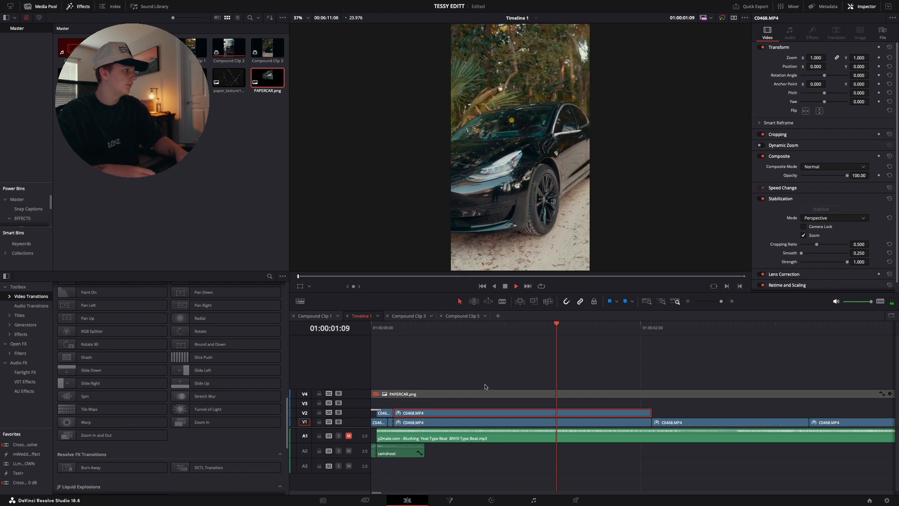
key(space)
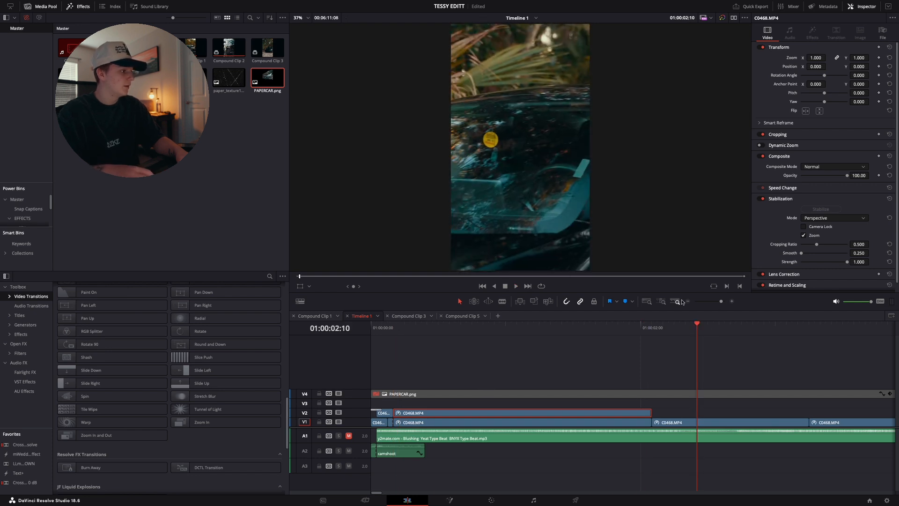
Delete the duplicate speed-ramped C0468.MP4 clip on V2, keeping the original below it on V1
click(475, 331)
key(Delete)
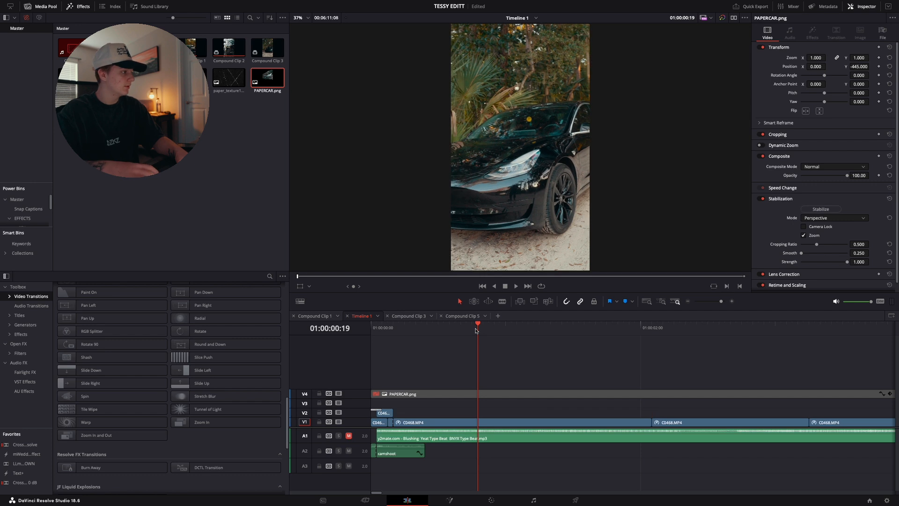
Play the V1 timeline from about 01:00:02:00 through the second car shot into the steering-wheel clip
click(687, 302)
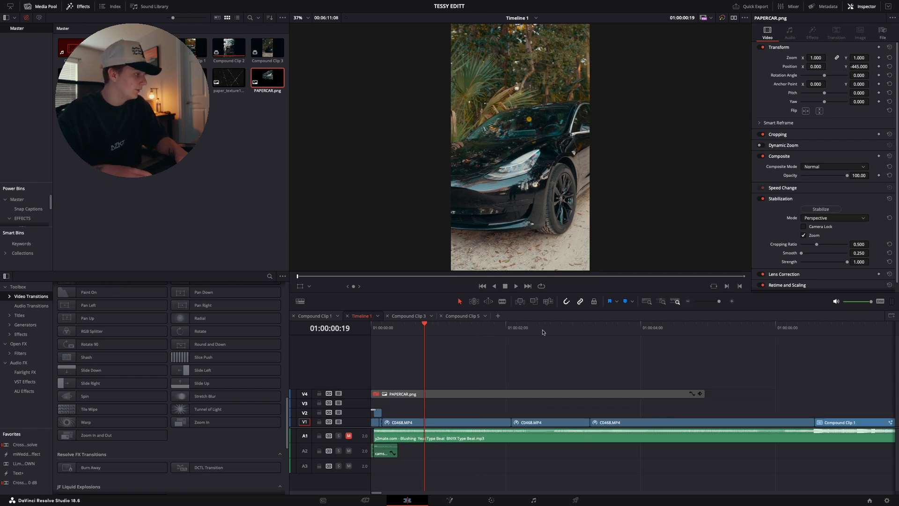
click(525, 328)
click(512, 329)
key(space)
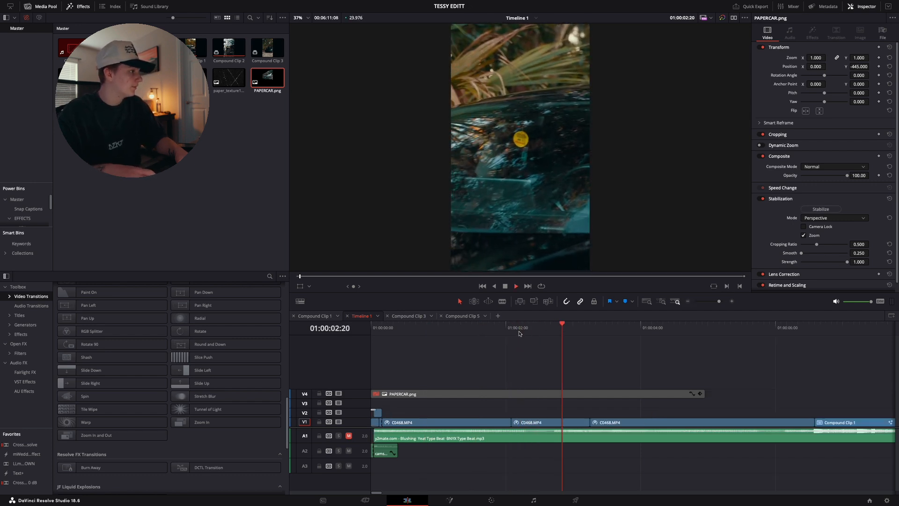
key(space)
Inspect the speed points of the steering-wheel C0468.MP4 clip on V1 while playing it, and hide its retime controls
click(629, 423)
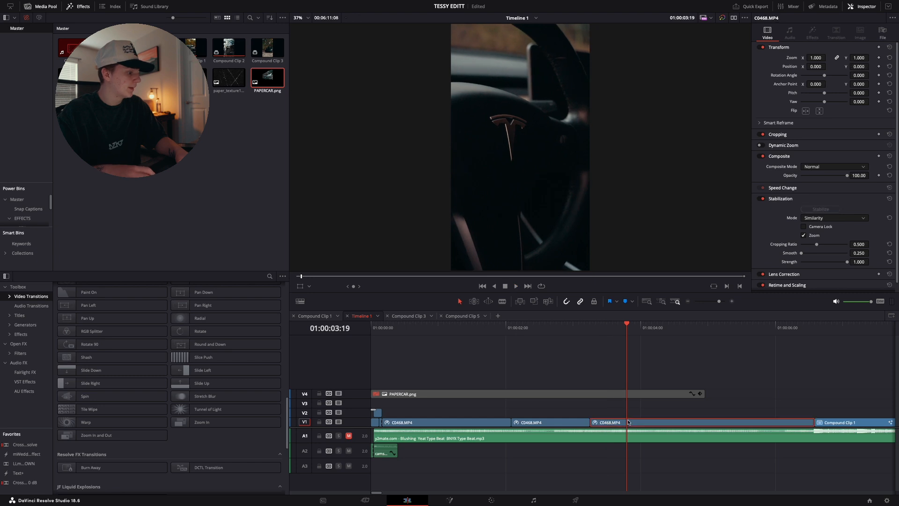
key(ctrl+r)
scroll(629, 423, right, 2)
key(space)
key(space)
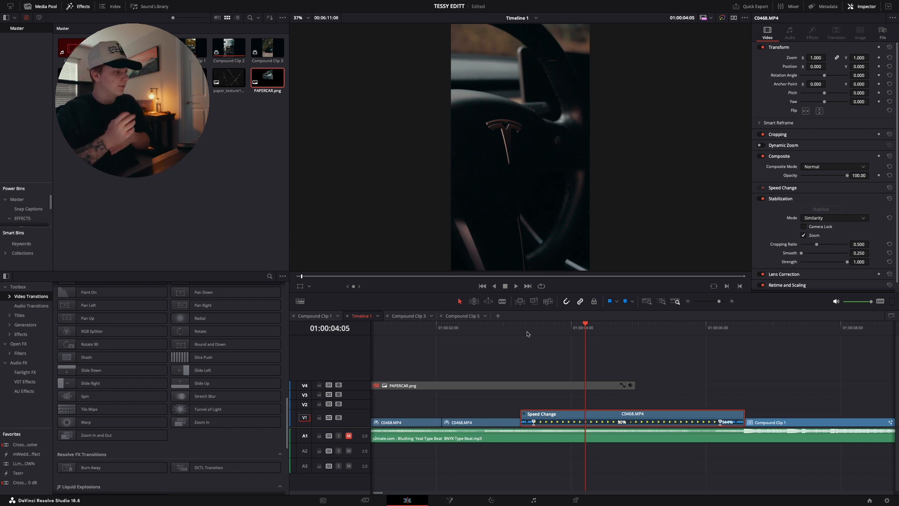
key(space)
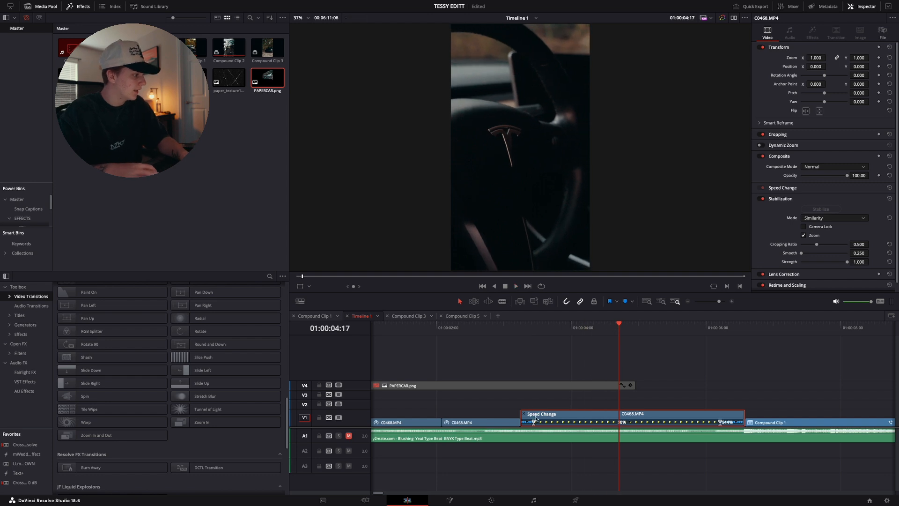
click(524, 414)
Play the end of the steering-wheel clip through its fast transition into Compound Clip 1
key(space)
key(super+minus)
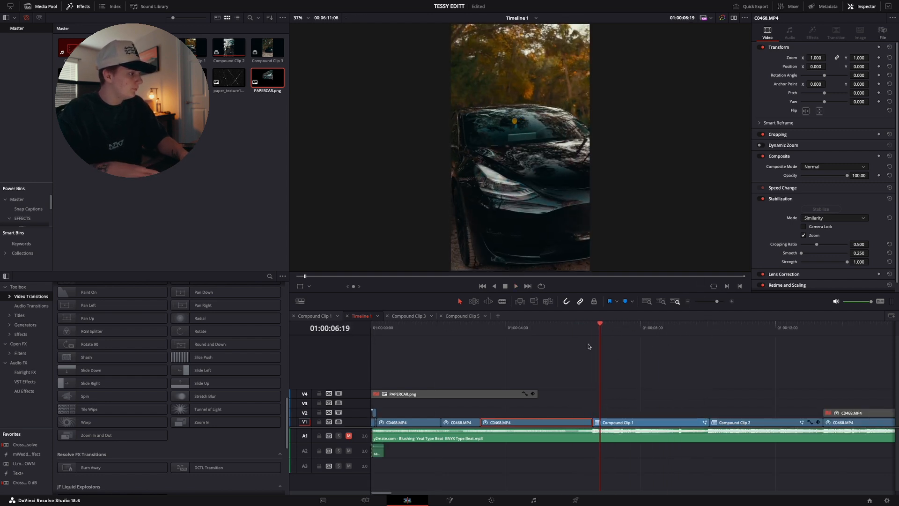
click(576, 334)
key(space)
key(space)
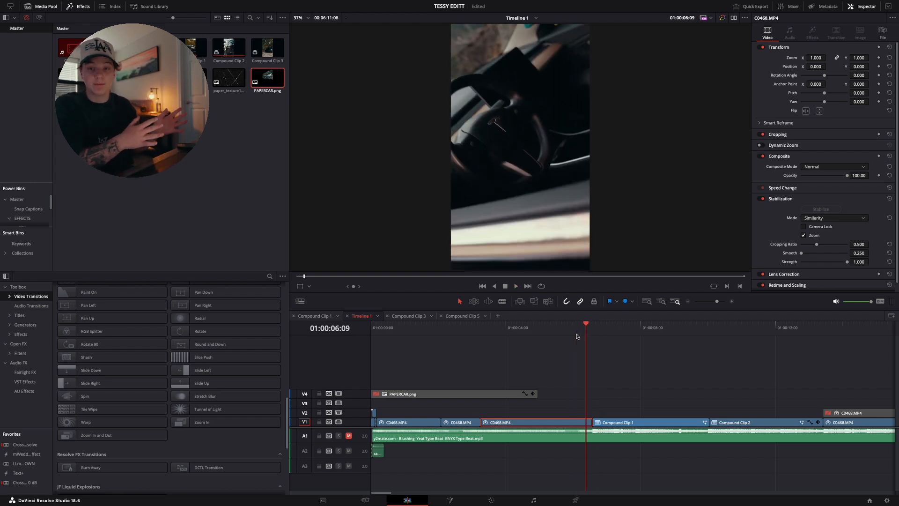
key(space)
Select Compound Clip 1 and play it through to the start of Compound Clip 2
key(space)
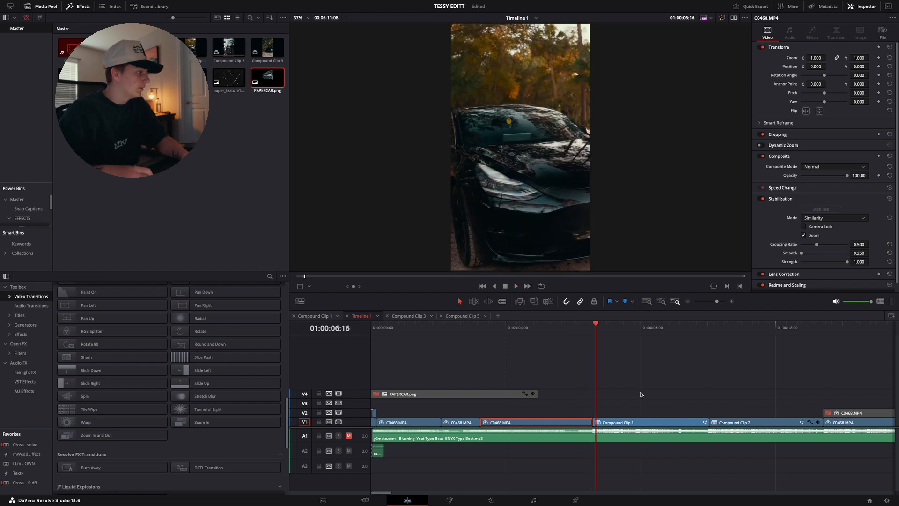
click(633, 423)
key(space)
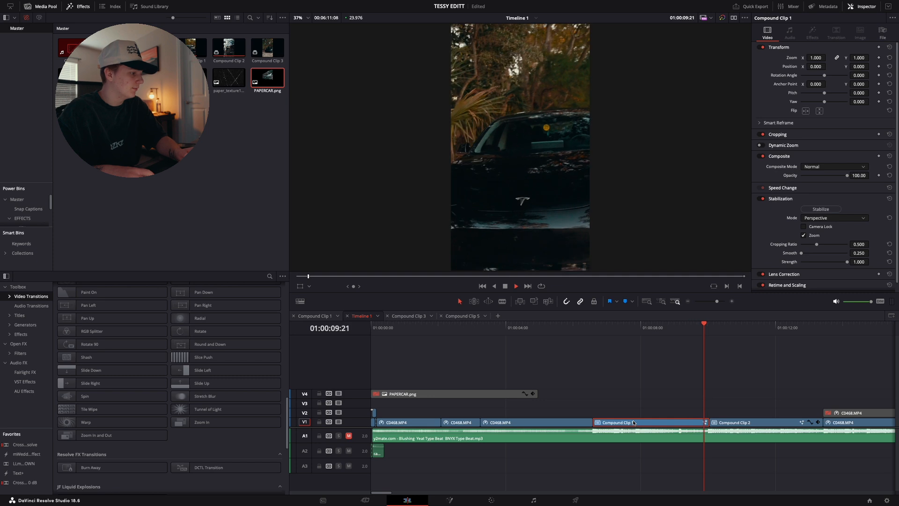
key(space)
scroll(675, 391, right, 1)
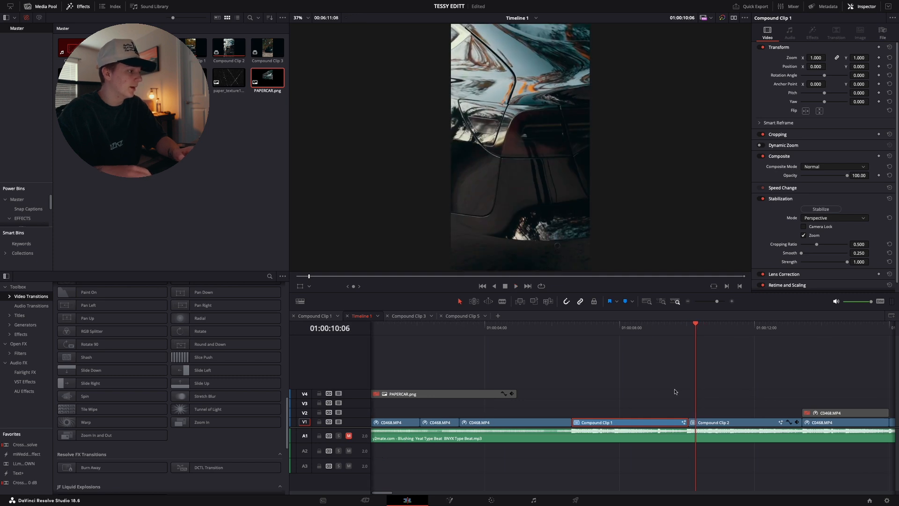
Select and play Compound Clip 2, and park the playhead inside it at 01:00:11:06
click(712, 424)
scroll(712, 424, right, 8)
key(space)
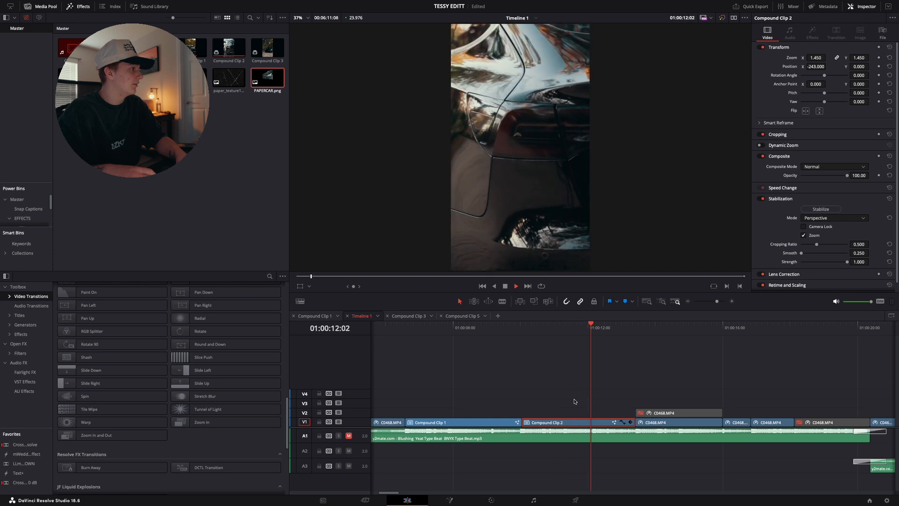
key(space)
click(563, 331)
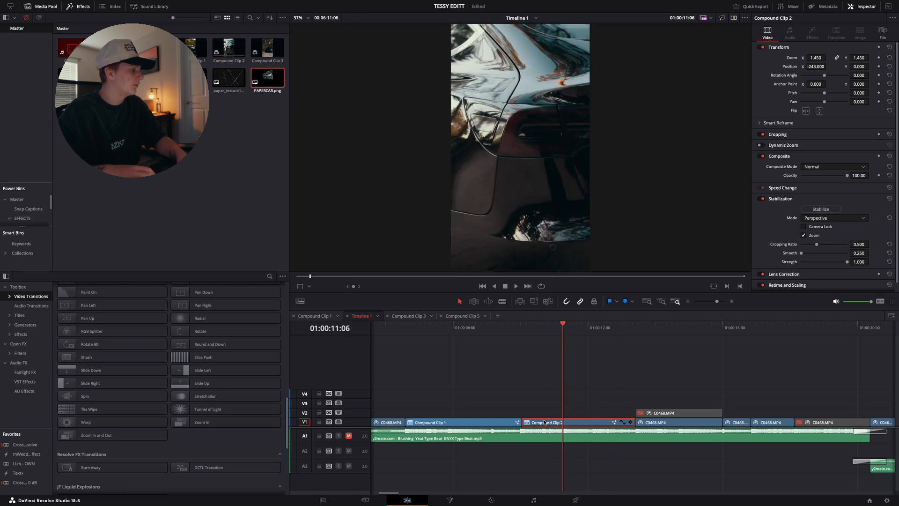
Examine Compound Clip 2's planar tracker node on the Fusion page, and return to the Edit page to play the clip
click(451, 500)
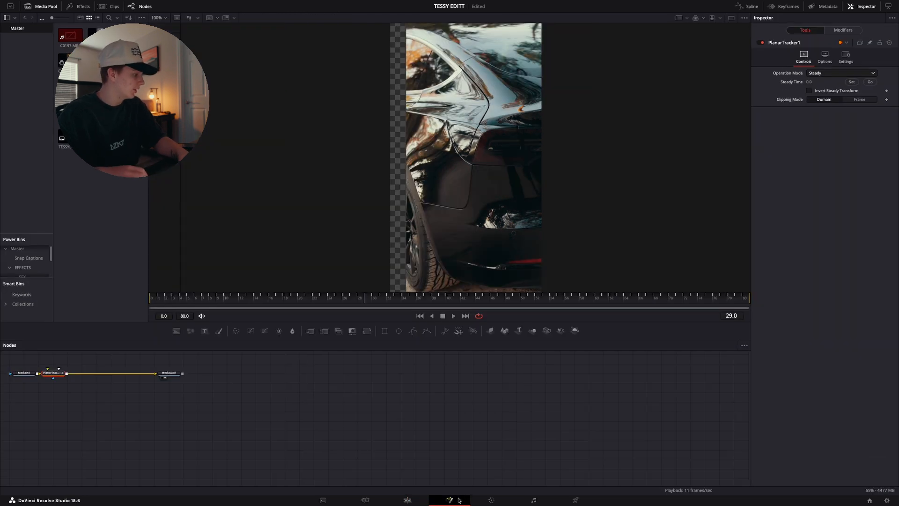
scroll(221, 419, left, 10)
scroll(221, 419, right, 1)
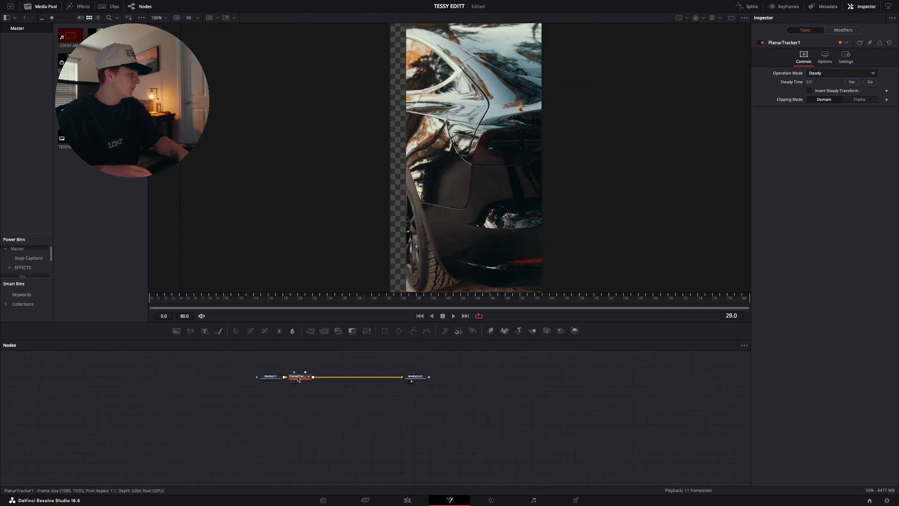
click(407, 500)
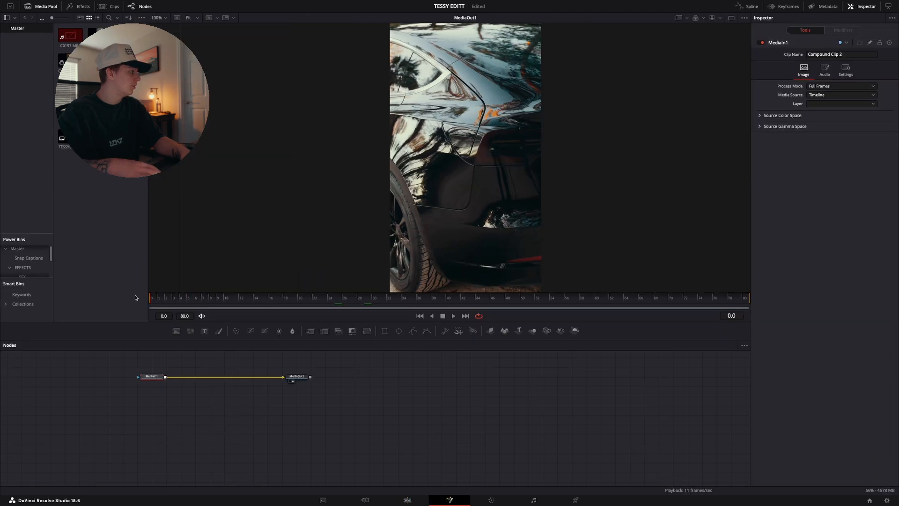
key(space)
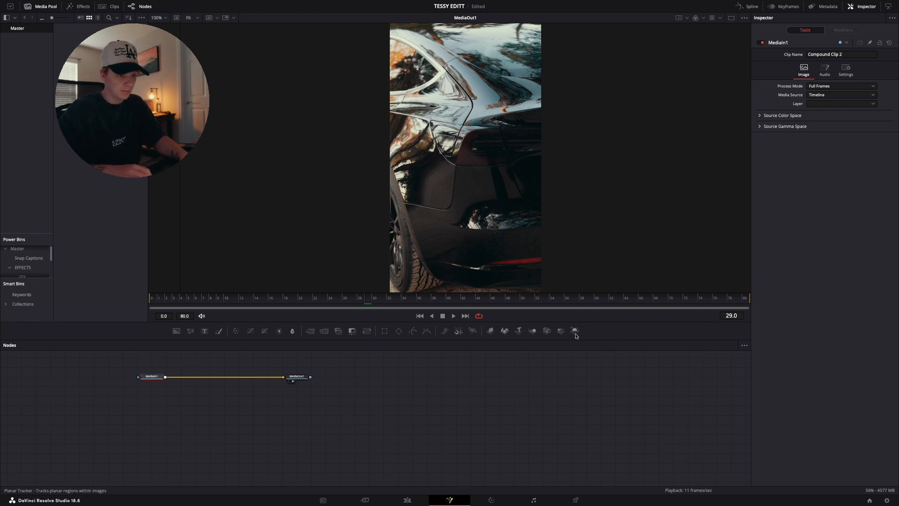
Insert a Planar Tracker between MediaIn1 and MediaOut1, with its reference time at frame 29 and motion type Translation
drag(184, 376, 199, 376)
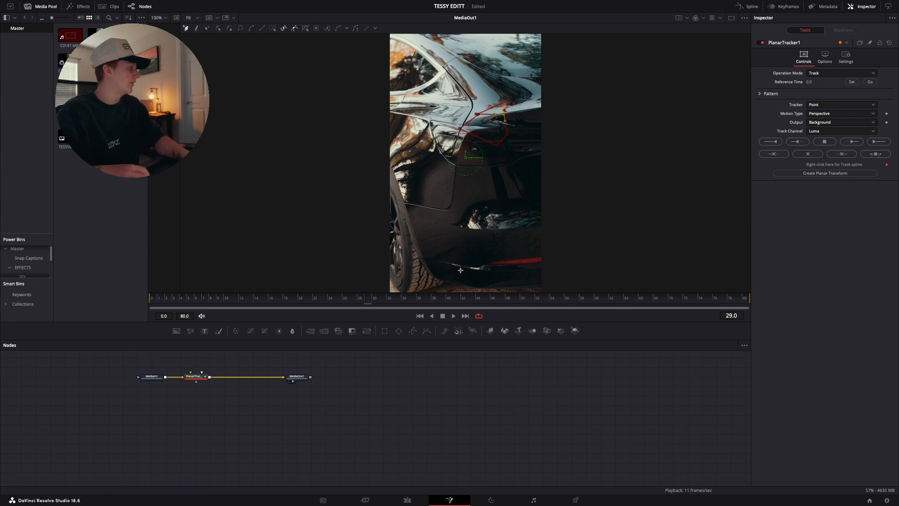
click(851, 82)
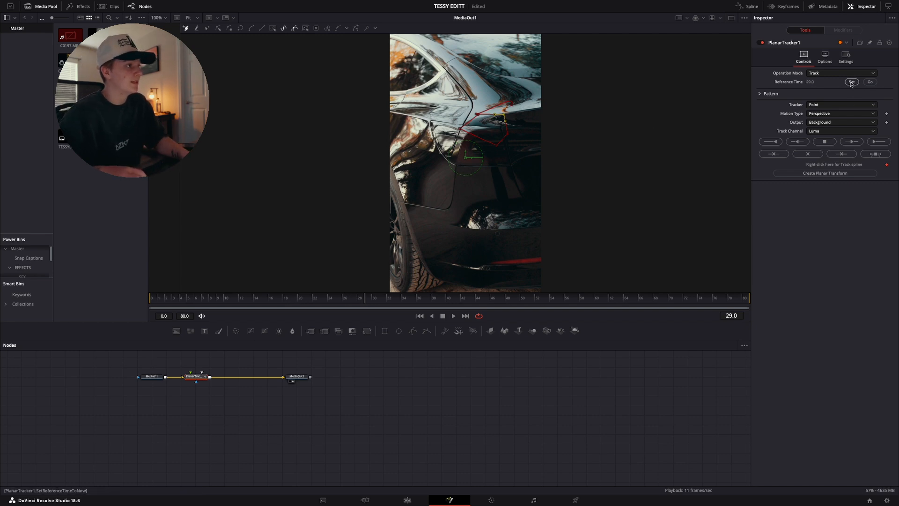
click(816, 115)
click(820, 125)
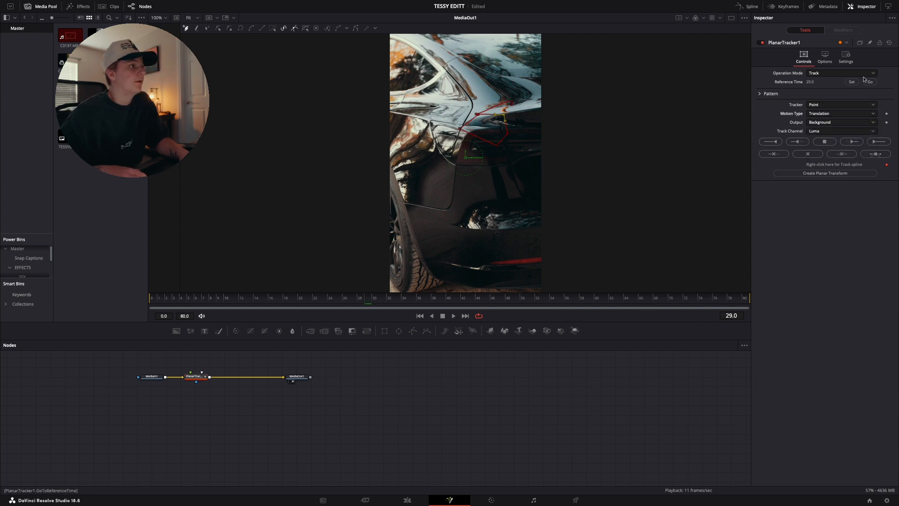
Track the tail-light pattern forward from frame 29 to the end, and backward from frame 29 to the start
click(878, 142)
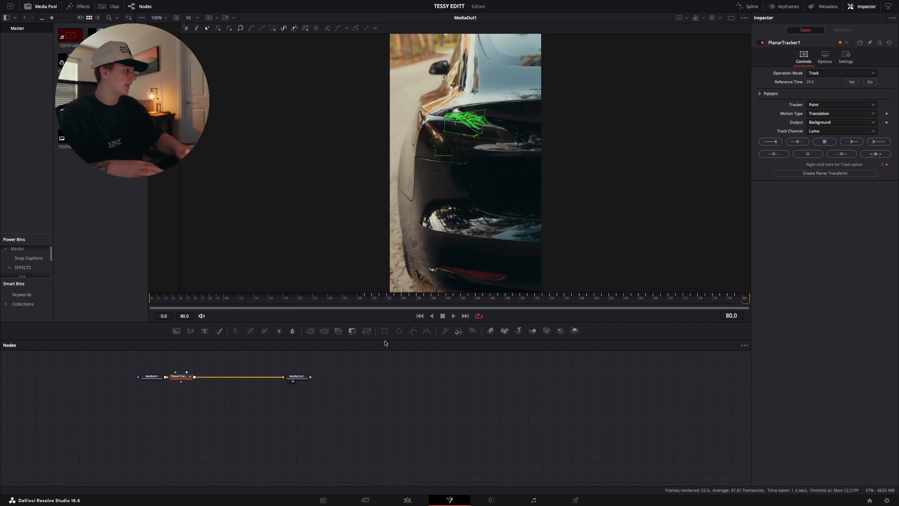
click(366, 298)
click(771, 142)
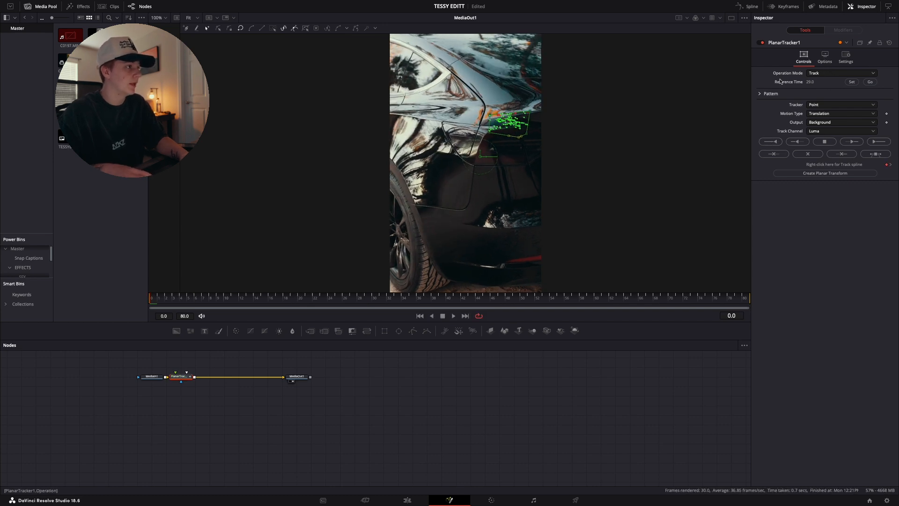
Set the Planar Tracker's operation mode to Steady and preview the stabilized shot through frame 76
click(821, 73)
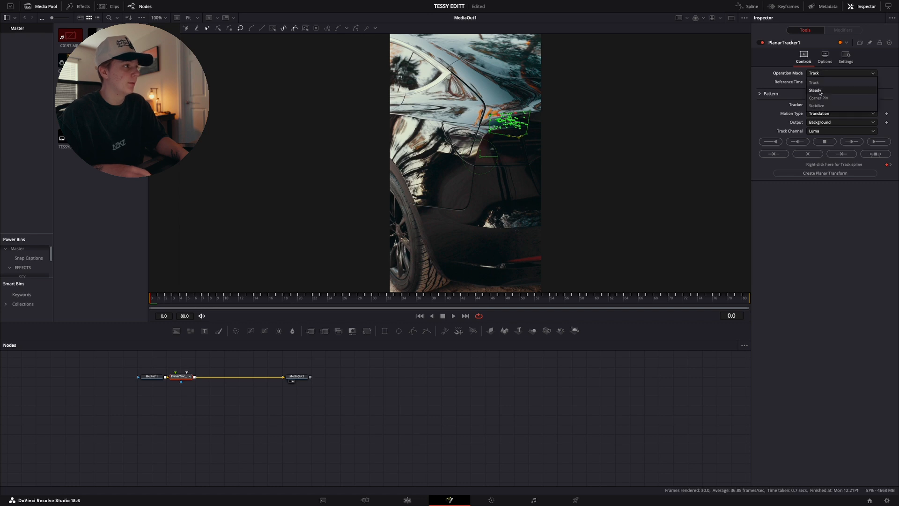
click(817, 90)
key(space)
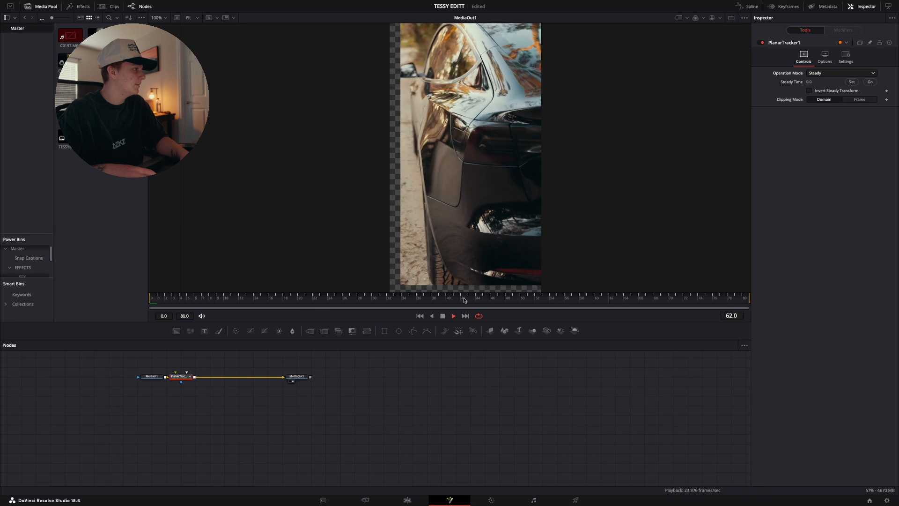
key(space)
drag(661, 302, 713, 303)
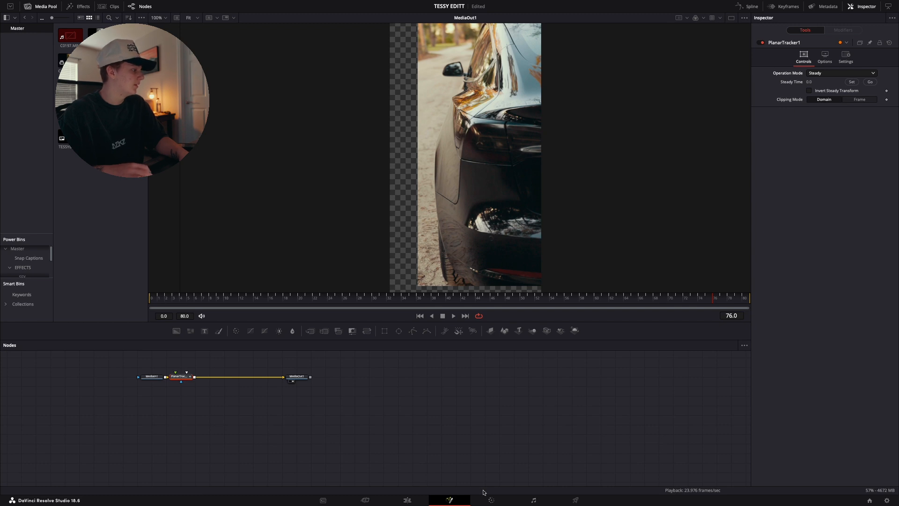
Return to the Edit page and reset all Transform values of the Compound Clip 2 copy on V2
click(407, 500)
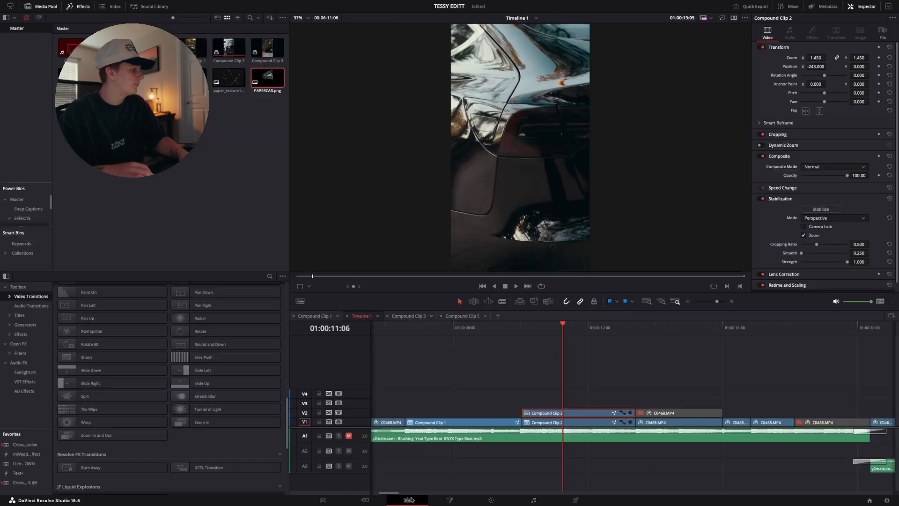
drag(816, 67, 828, 66)
key(ctrl+z)
drag(569, 330, 549, 331)
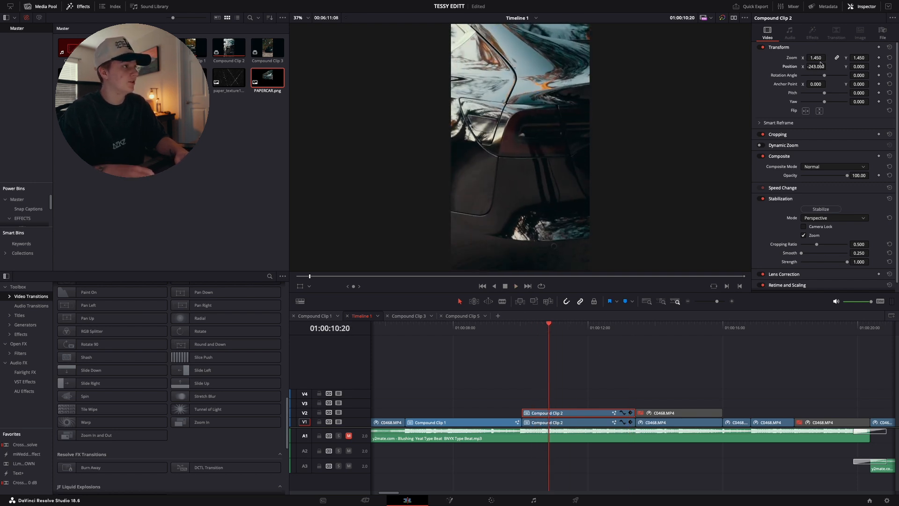
click(889, 47)
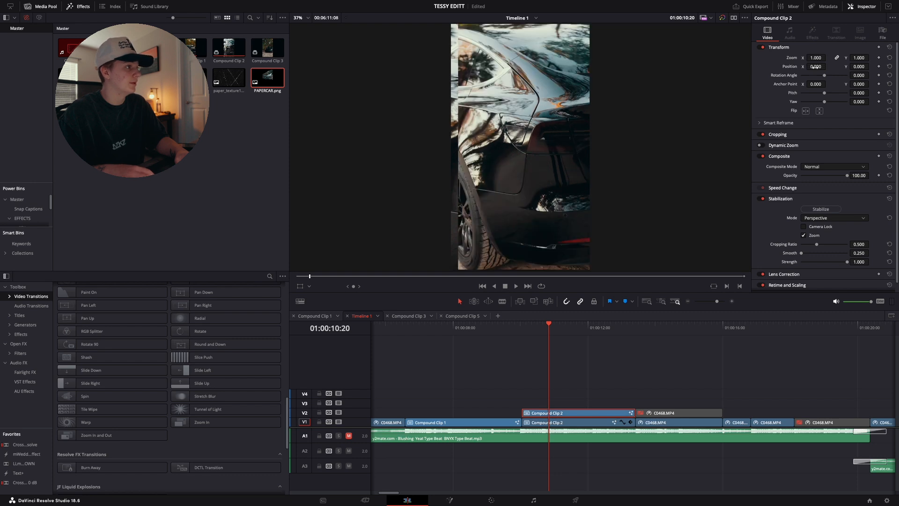
Set the horizontal position of the V2 Compound Clip 2 to -20 and play the clip to check its exposed edges
mouse_move(815, 67)
mouse_down()
mouse_move(778, 67)
mouse_move(806, 66)
mouse_up()
key(space)
key(space)
key(space)
key(space)
key(Right)
key(Right)
key(Right)
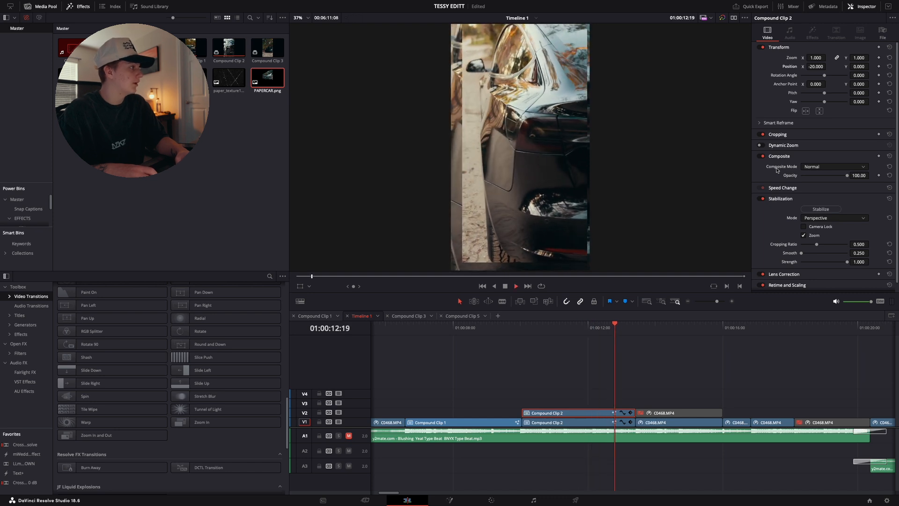
Set the V2 Compound Clip 2 to zoom 1.480 and position X -208, Y -34 to hide its exposed edges, checking by playback
key(Right)
key(Right)
key(Right)
key(Right)
key(Right)
key(Right)
key(Right)
key(Right)
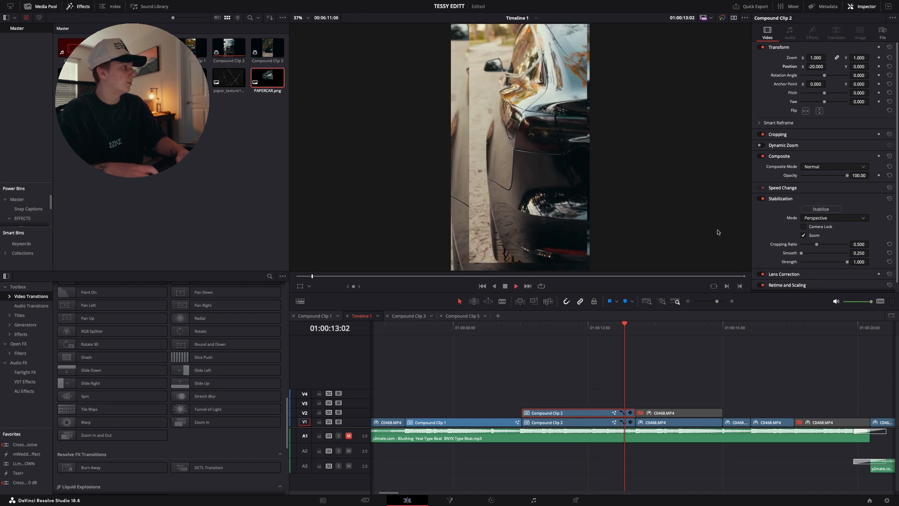
drag(814, 66, 830, 57)
key(space)
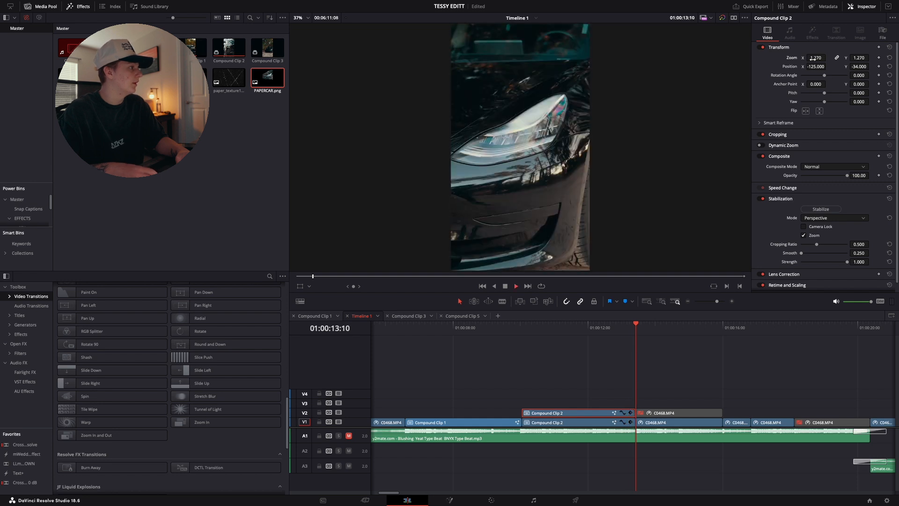
click(626, 334)
key(space)
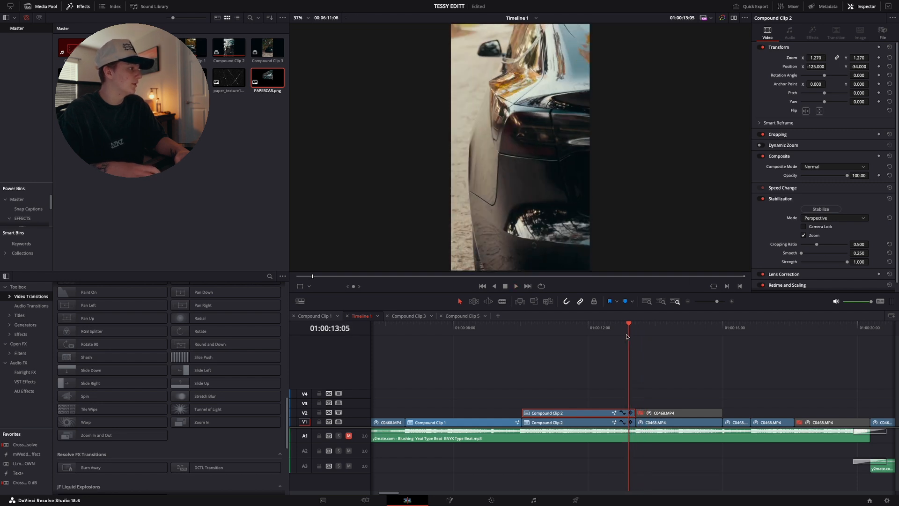
click(532, 332)
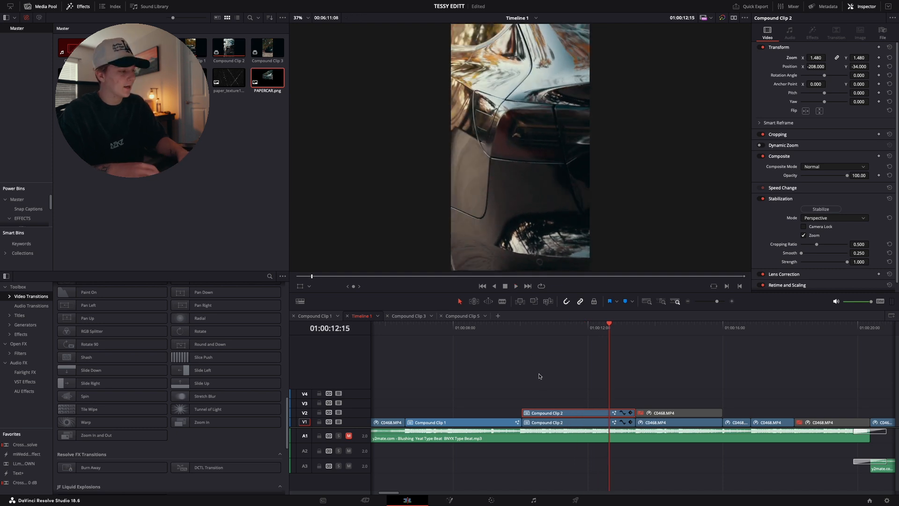
key(space)
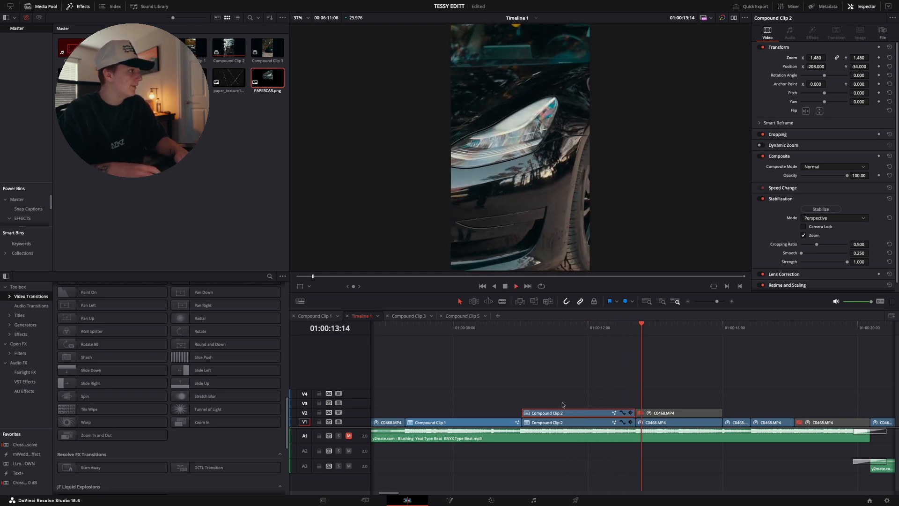
Delete the Compound Clip 2 copy from V2, leaving the one on V1
click(650, 414)
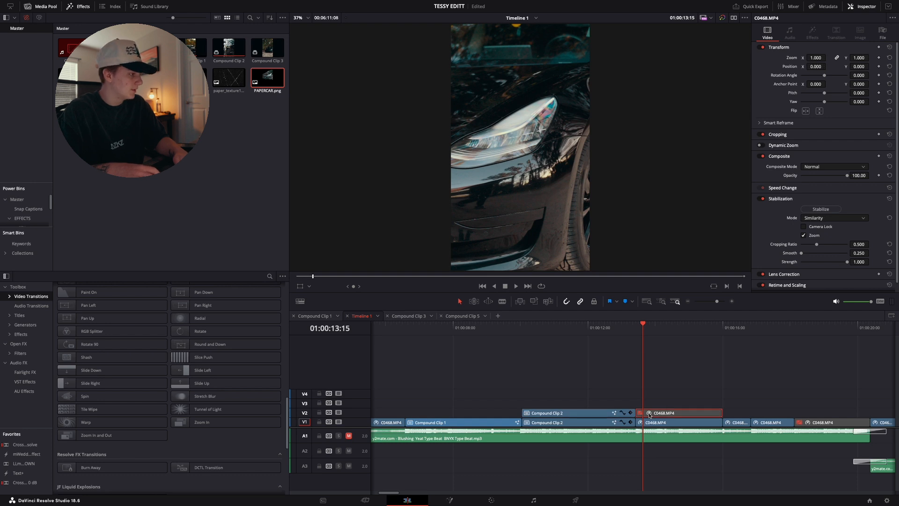
click(514, 359)
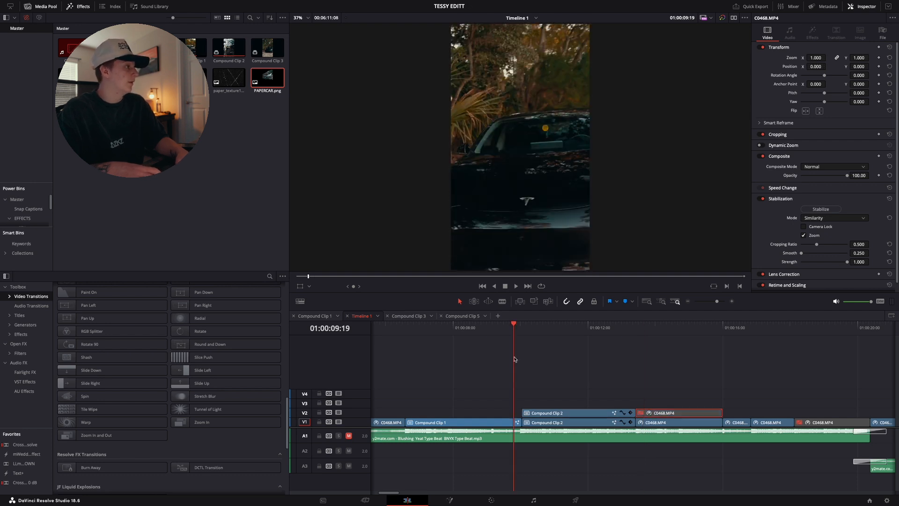
click(560, 413)
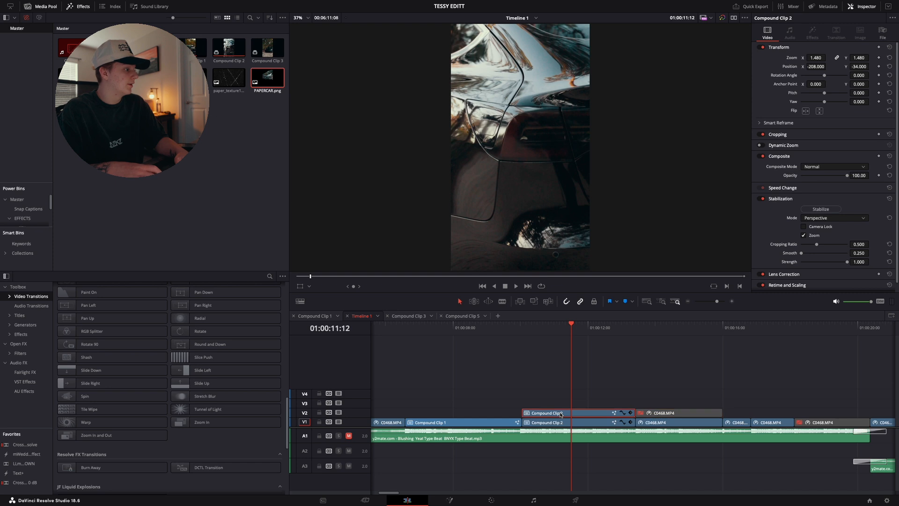
key(d)
drag(557, 397, 620, 412)
key(BackSpace)
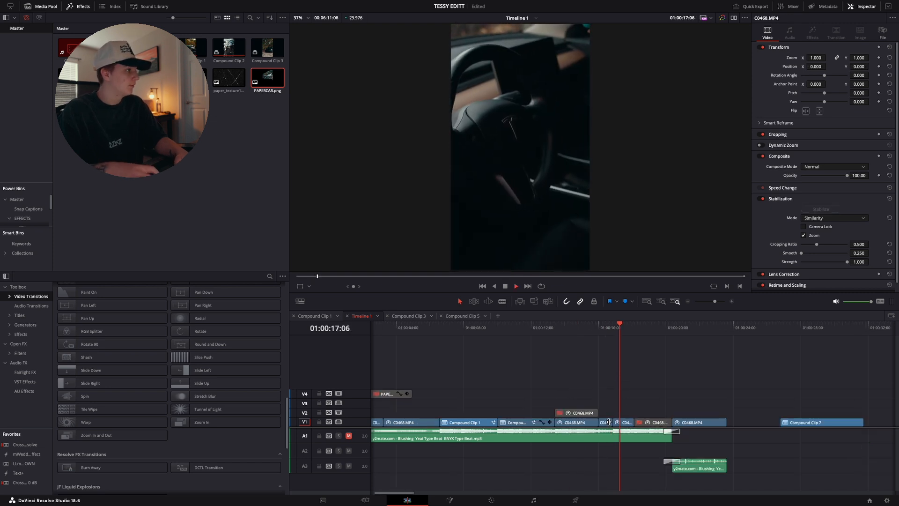
Show the retime controls and retime speed curve of the short C0468.MP4 clip starting at 01:00:16:00 on V1
key(space)
click(602, 335)
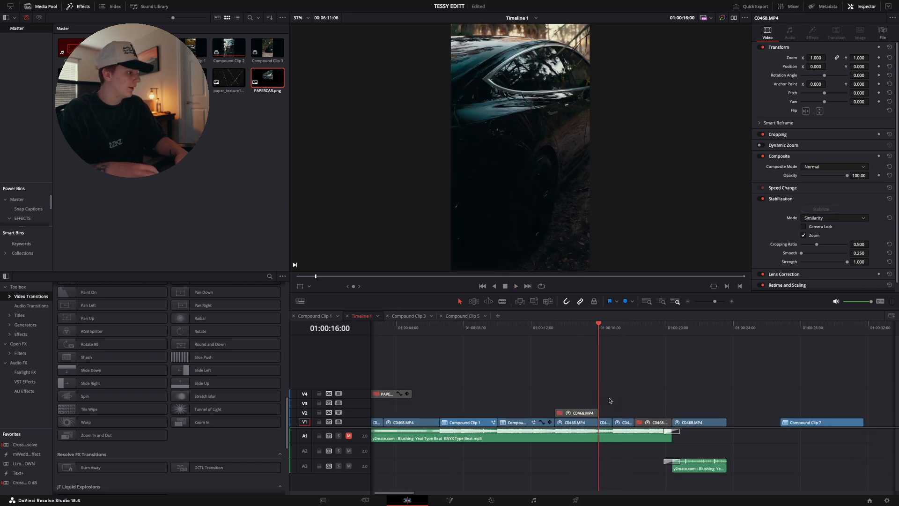
key(super+r)
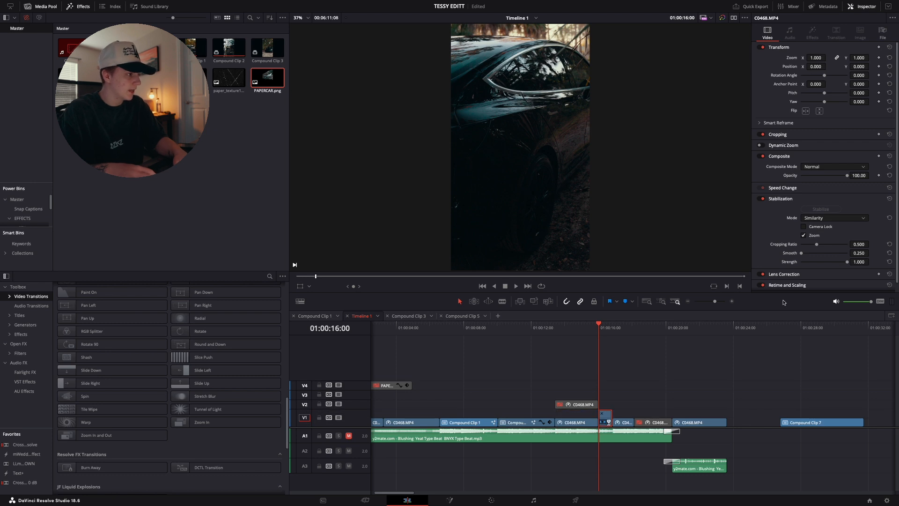
click(732, 302)
scroll(671, 420, right, 2)
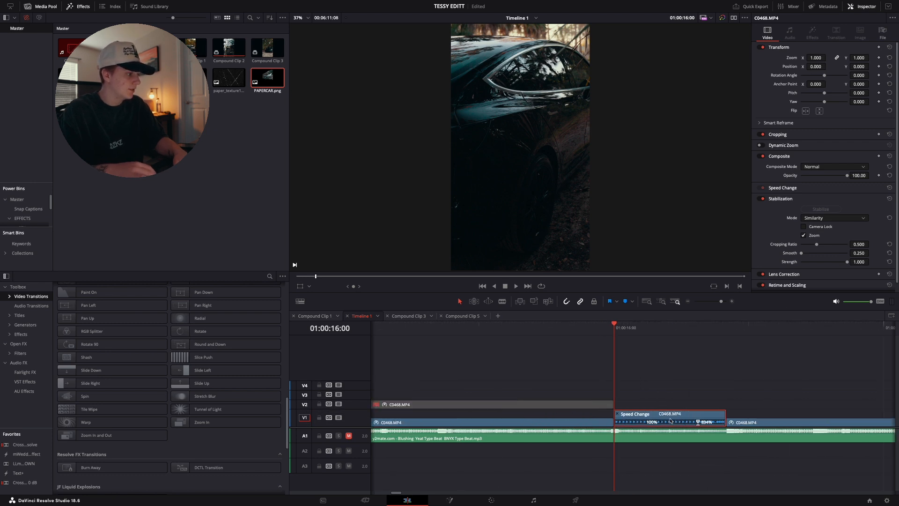
right_click(631, 419)
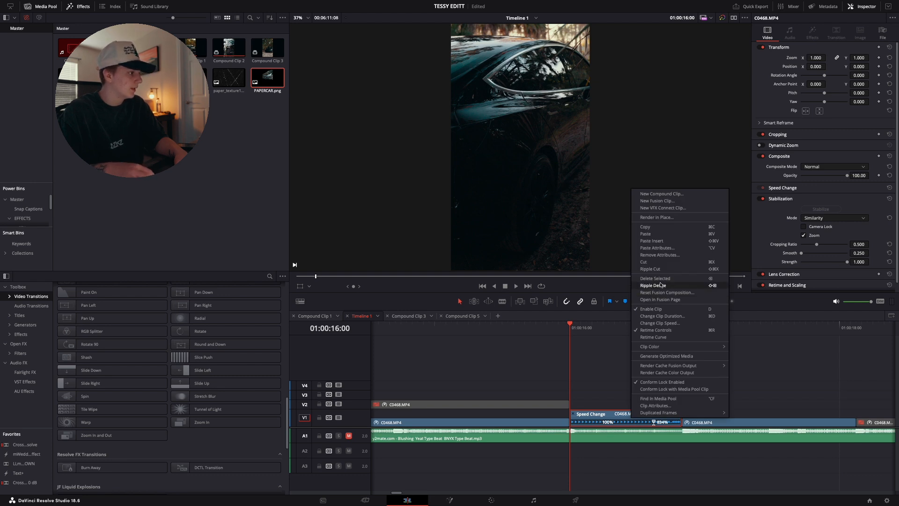
click(650, 337)
scroll(622, 421, right, 3)
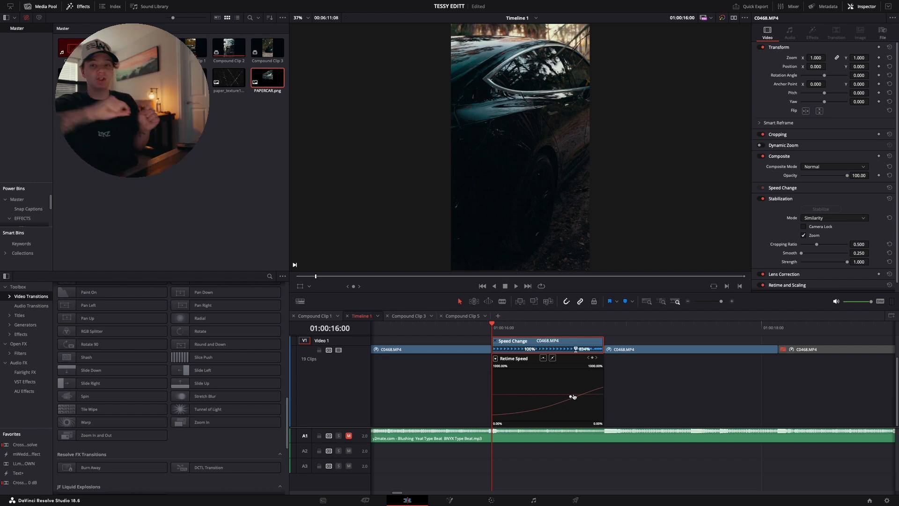
Close that clip's retime display and show the retime controls and speed curve of the following C0468.MP4 clip
click(495, 341)
click(599, 348)
click(621, 364)
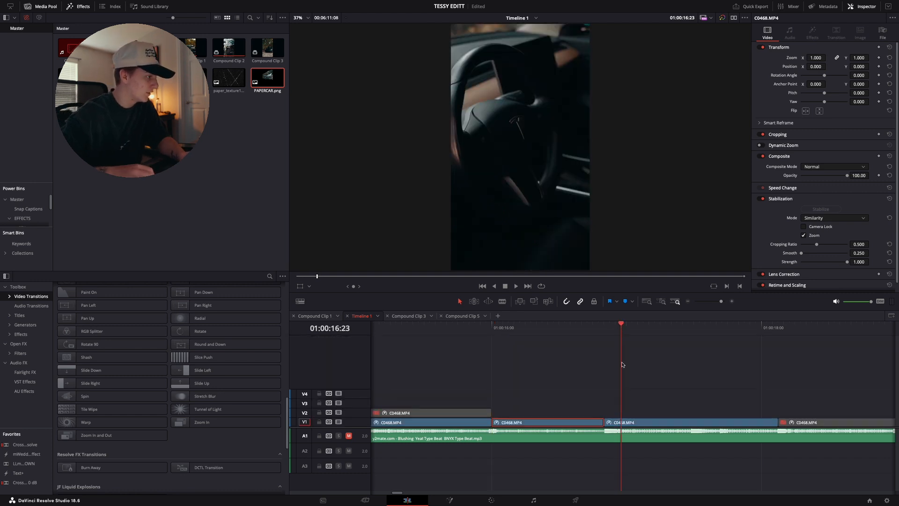
click(630, 422)
key(ctrl+r)
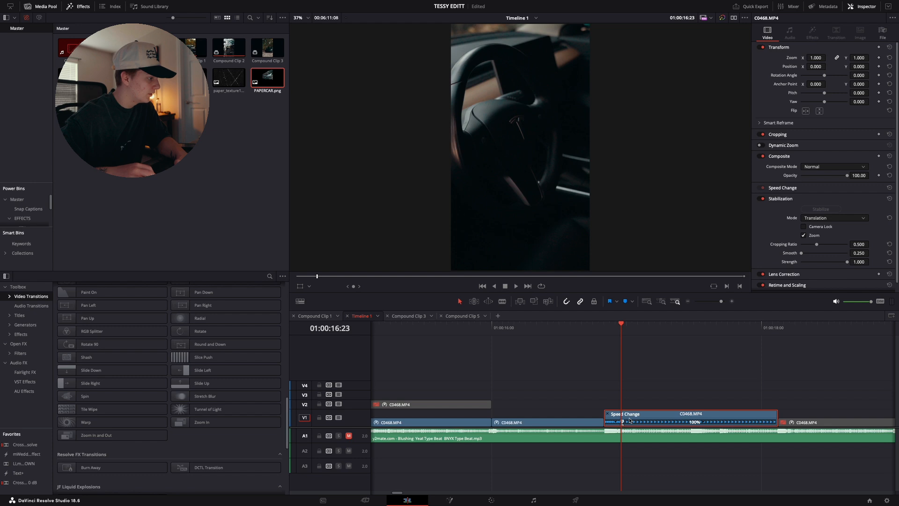
right_click(681, 414)
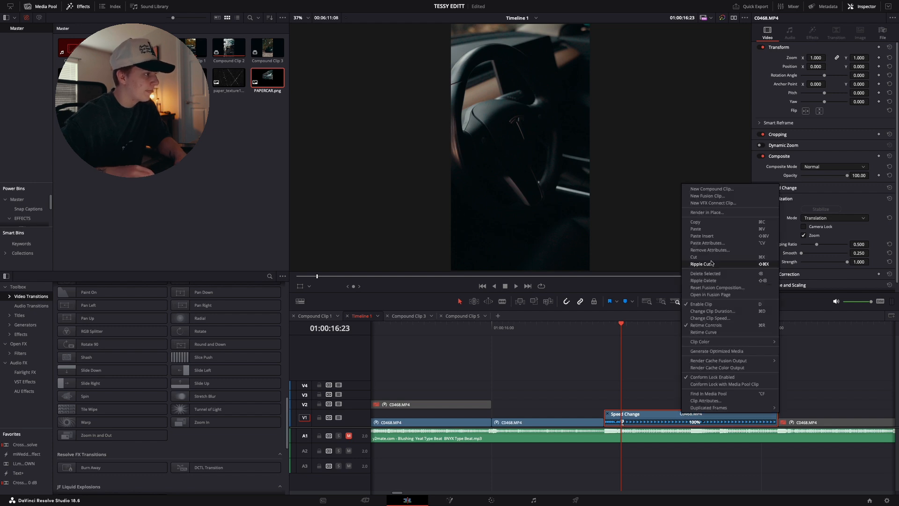
click(704, 332)
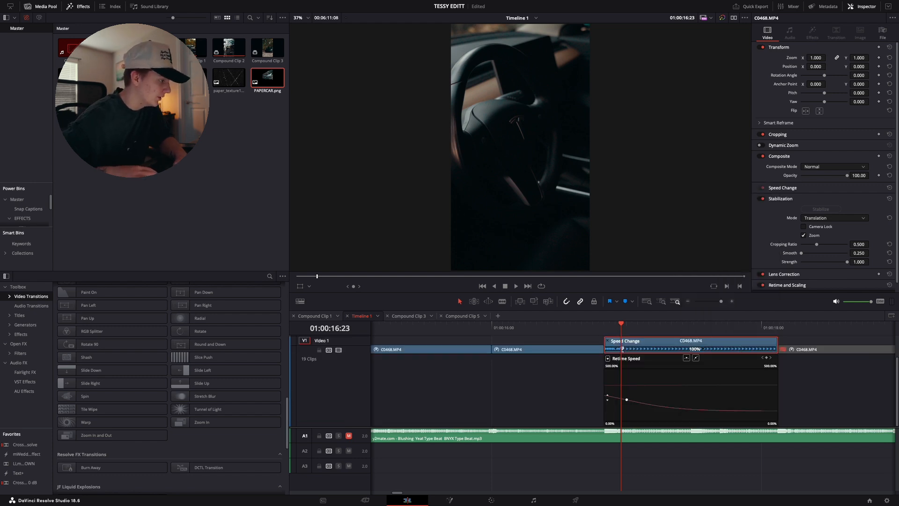
Show the preceding clip's retime curve again to compare how the two speed ramps meet at the cut
click(594, 349)
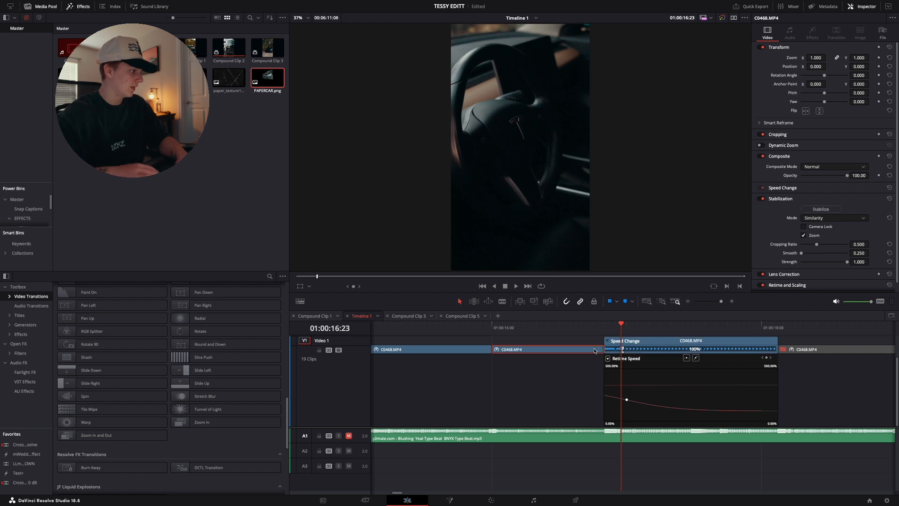
right_click(594, 349)
click(615, 271)
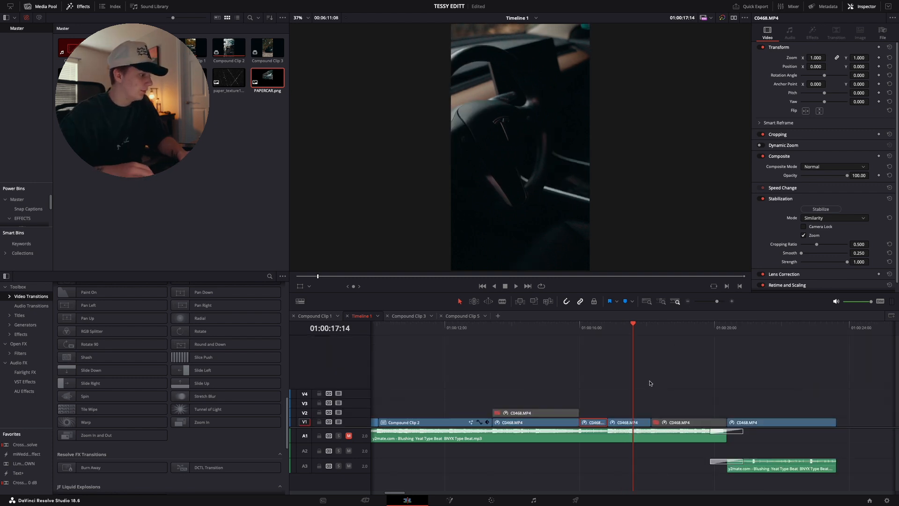
scroll(649, 383, right, 2)
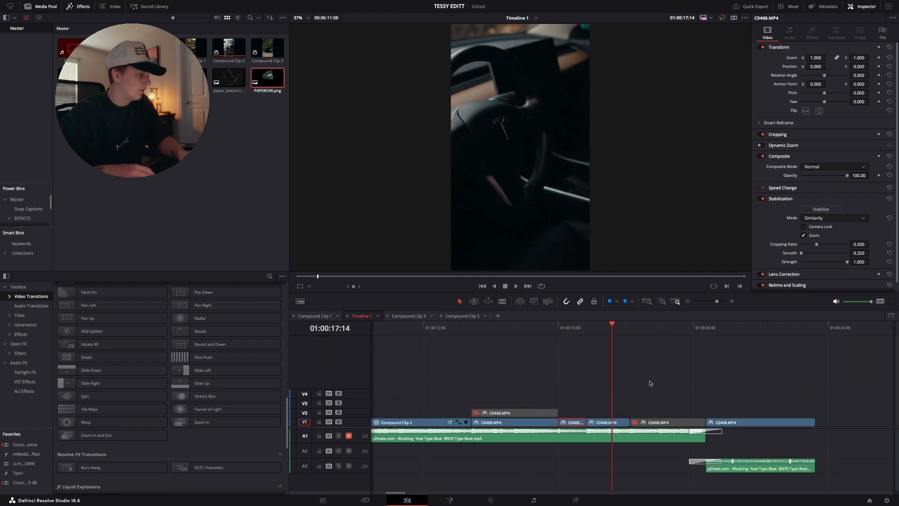
Enable the disabled C0468.MP4 clip on V1 just before the final clip and play through to the cut near 01:00:20:00
click(645, 421)
key(space)
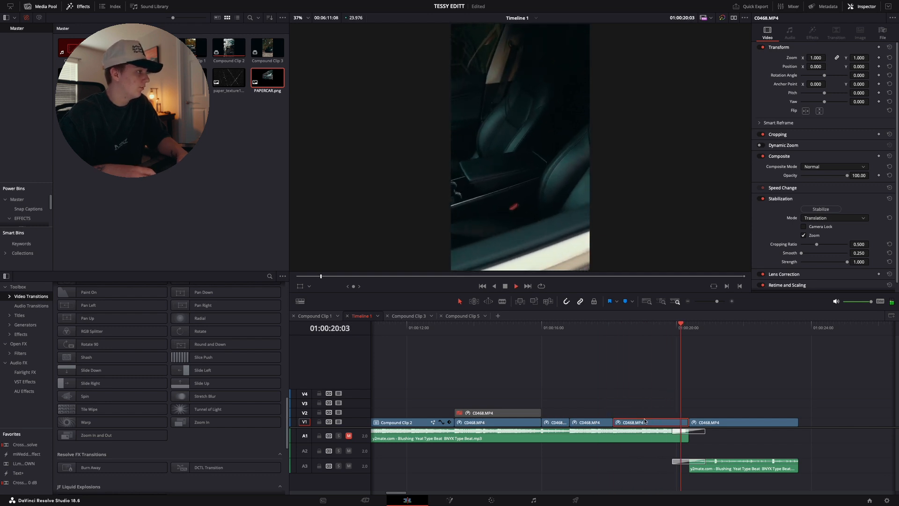
key(space)
scroll(623, 414, right, 2)
scroll(617, 414, right, 2)
Return the playhead to the start of Timeline 1 and play the edit from the beginning
click(558, 338)
click(562, 327)
key(space)
key(space)
drag(395, 328, 333, 334)
key(space)
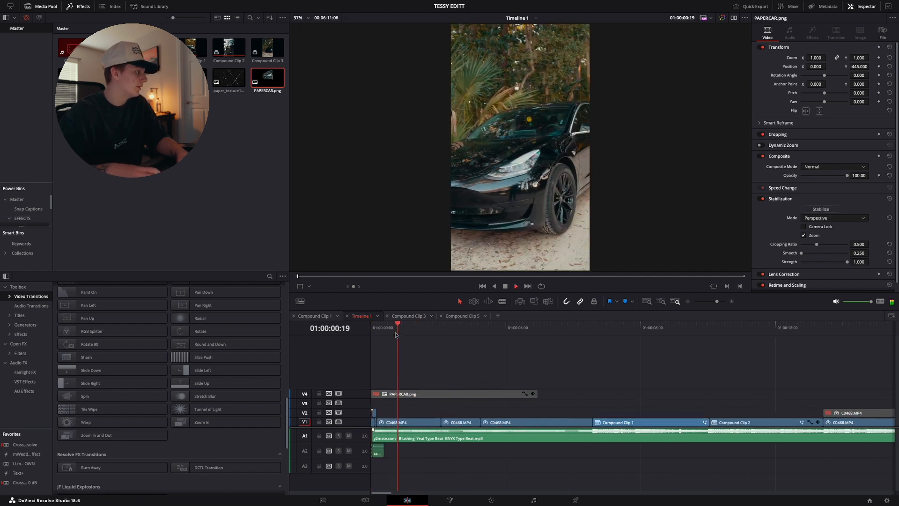
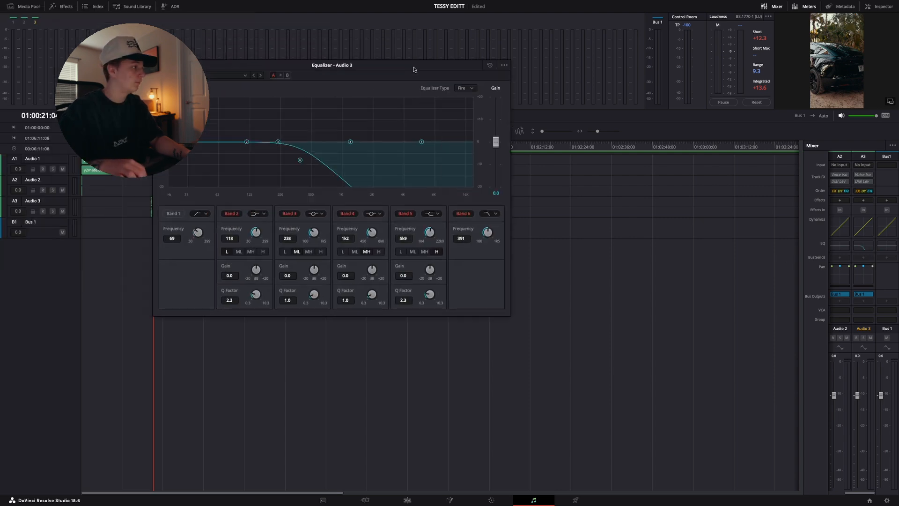
Toggle the Band 6 high-cut filter in the Audio 3 equalizer, nudge its handle slightly, and close the equalizer
drag(381, 66, 515, 147)
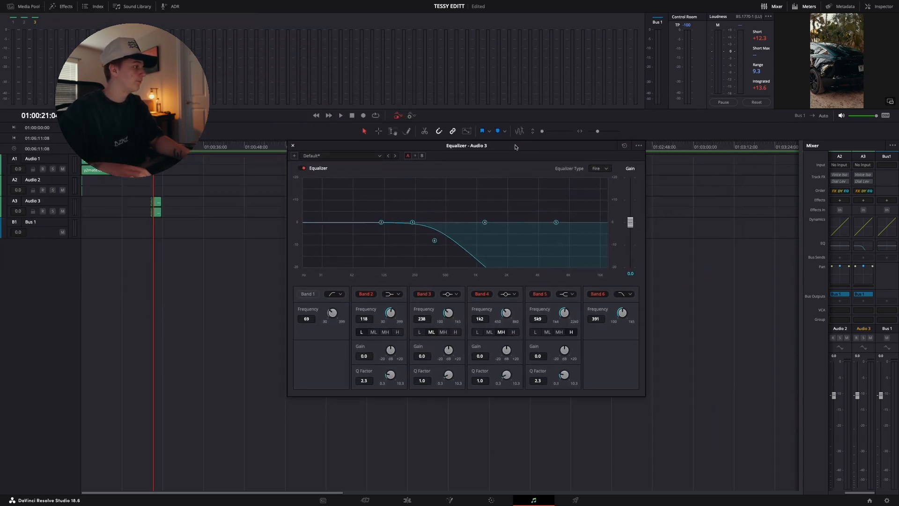
click(598, 296)
click(598, 297)
mouse_move(435, 240)
mouse_down()
mouse_move(607, 219)
mouse_move(418, 249)
mouse_move(437, 244)
mouse_up()
click(290, 145)
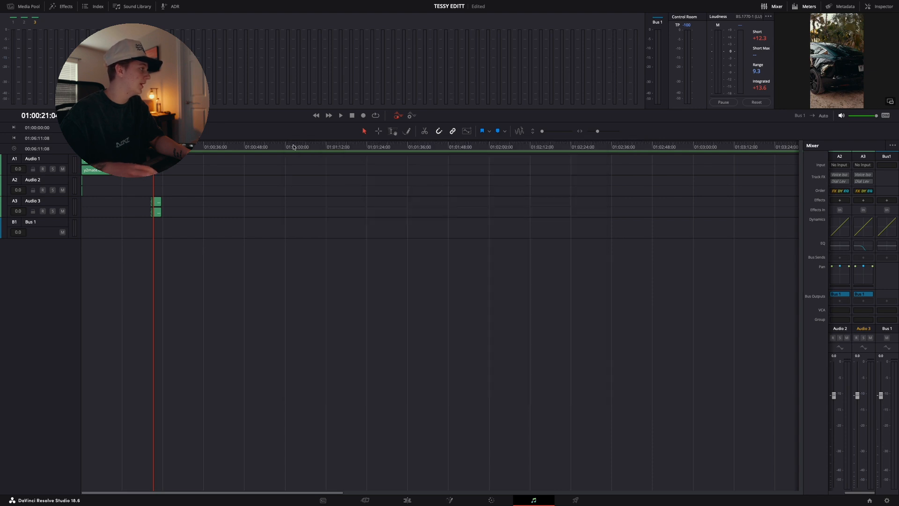
Return to the Edit page and play Timeline 1 from 01:00:21:04 to hear the filtered audio on A3
click(406, 500)
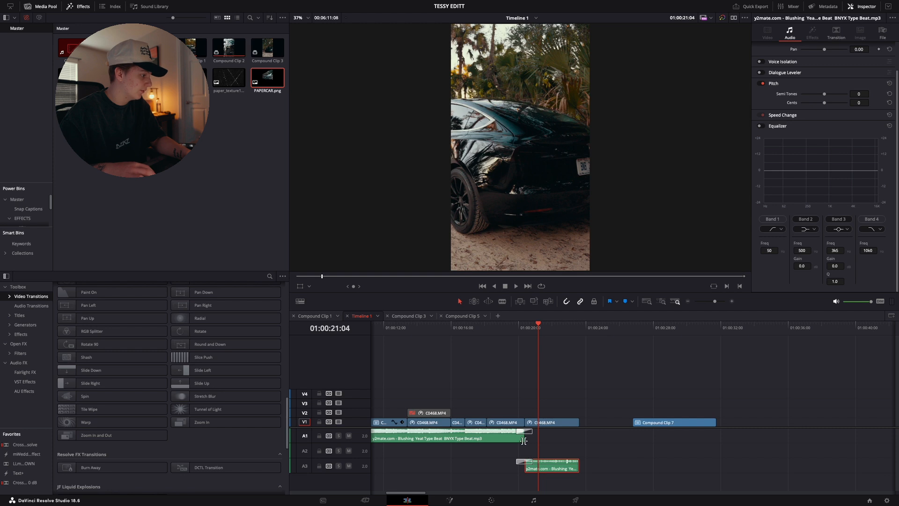
click(503, 340)
key(space)
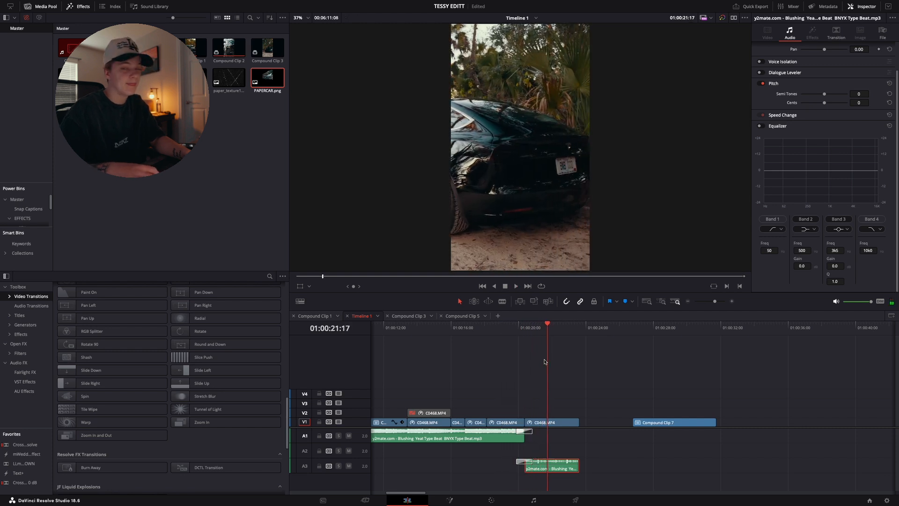
Return the playhead to the start of Timeline 1 and replay the opening of the edit
drag(540, 336, 352, 361)
drag(394, 330, 323, 338)
key(space)
key(space)
key(space)
key(space)
drag(376, 328, 310, 334)
key(space)
key(space)
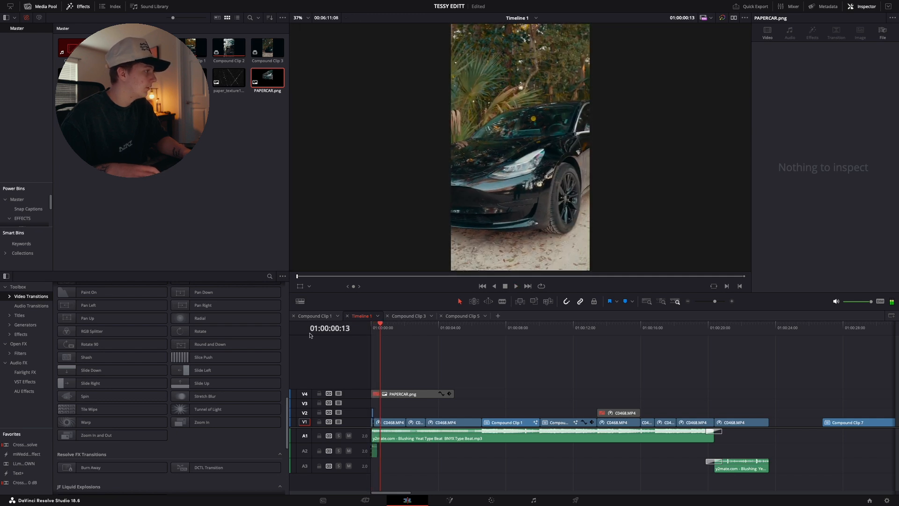
View the C0468.MP4 frame at 01:00:00:04 full screen for capturing the car, and return to the normal view
click(731, 302)
drag(405, 328, 364, 337)
click(383, 335)
click(402, 425)
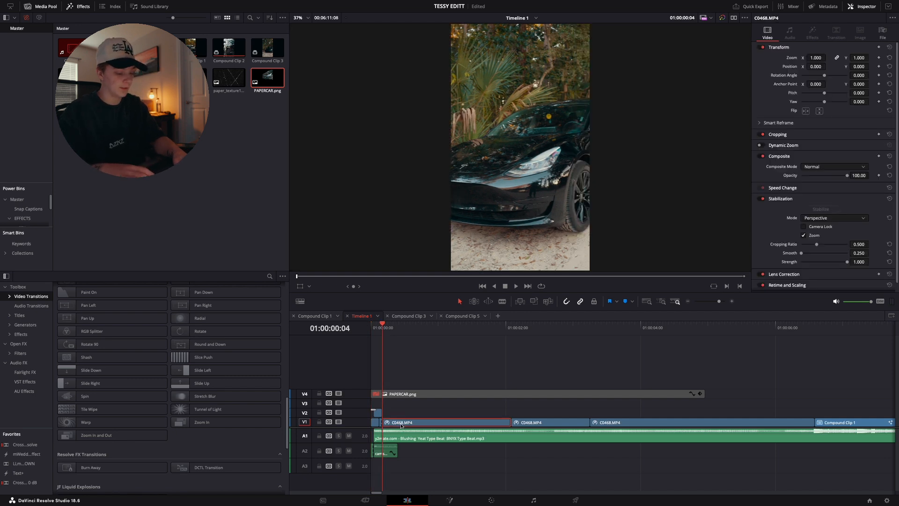
key(super+f)
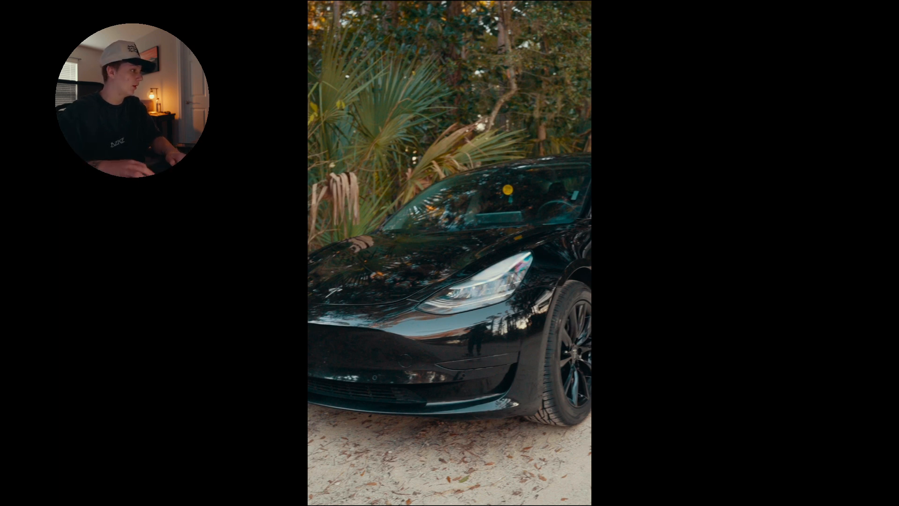
key(Escape)
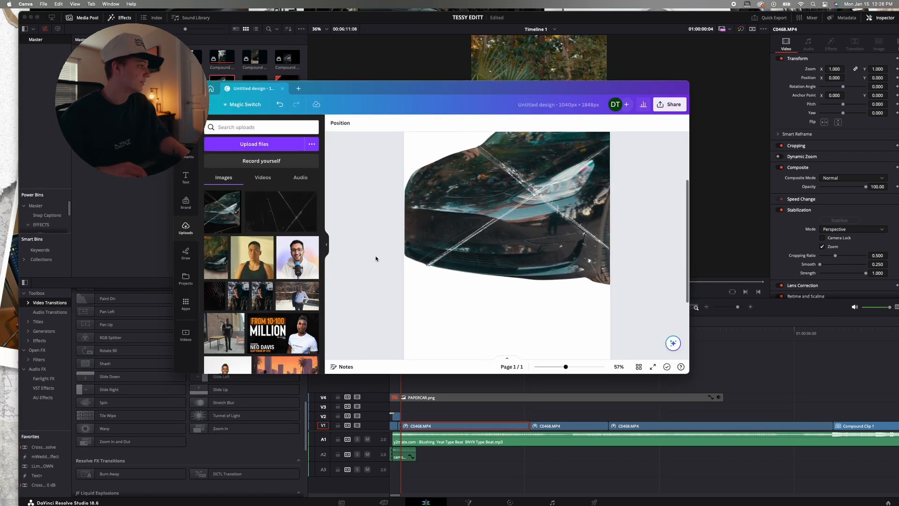
In Canva, add the uploaded car still to the Untitled design and enlarge it to span the page width
click(216, 258)
drag(440, 183, 401, 114)
scroll(473, 210, down, 3)
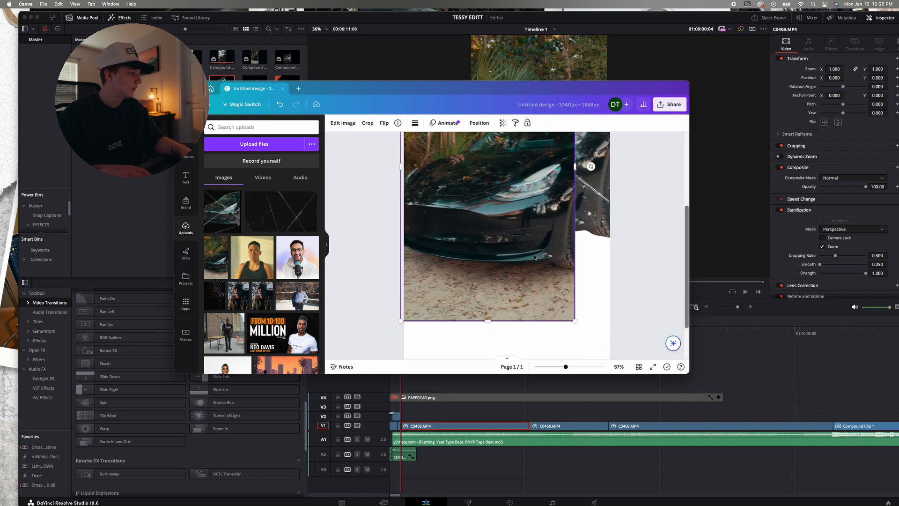
drag(575, 320, 654, 417)
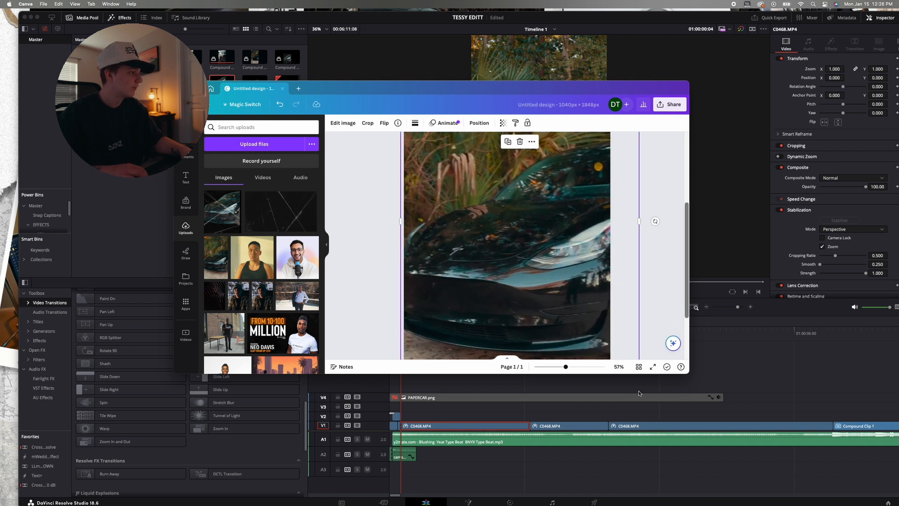
drag(580, 293, 574, 287)
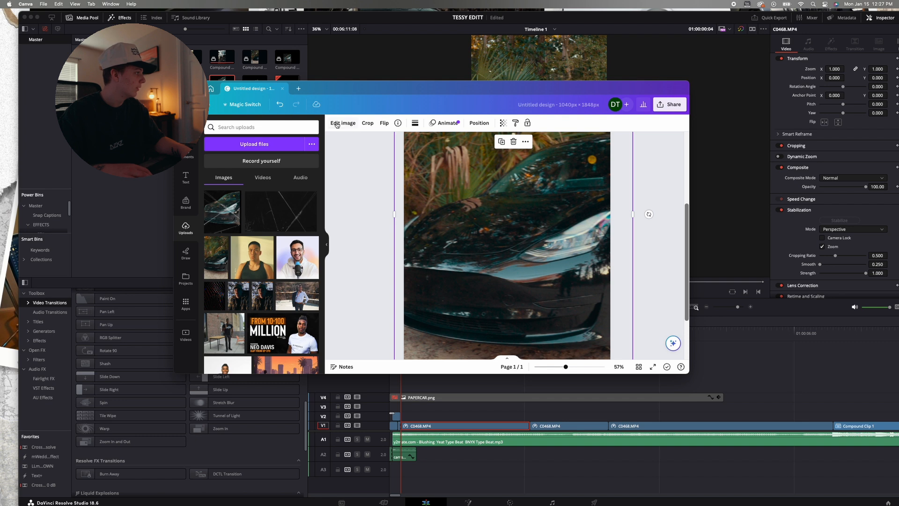
Cut the car out of its background with BG Remover and leave image editing
click(336, 124)
click(230, 347)
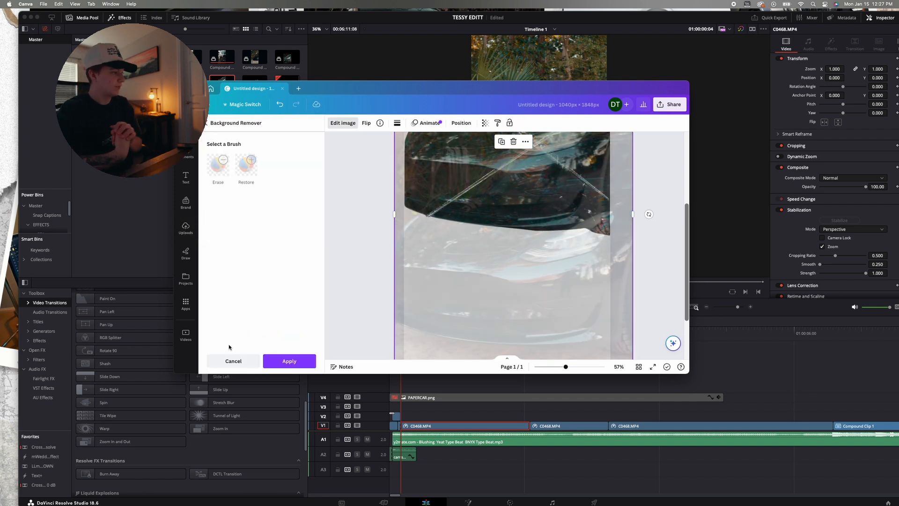
click(232, 361)
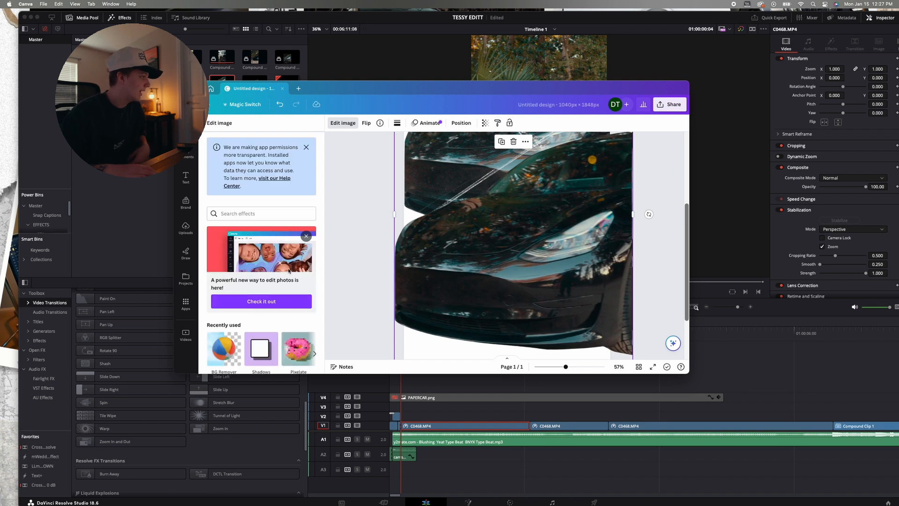
click(367, 195)
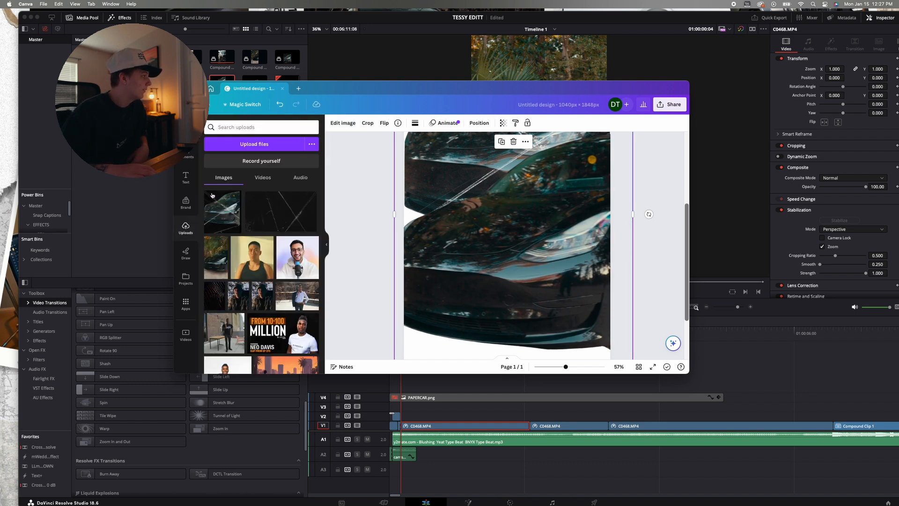
Add the black scratched paper texture over the car cutout and set its transparency to 47
click(280, 222)
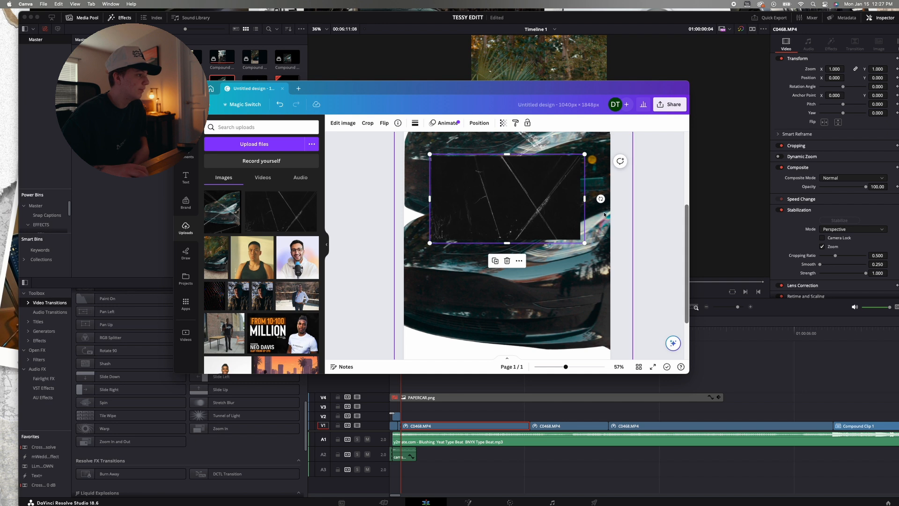
click(503, 123)
drag(503, 151, 467, 151)
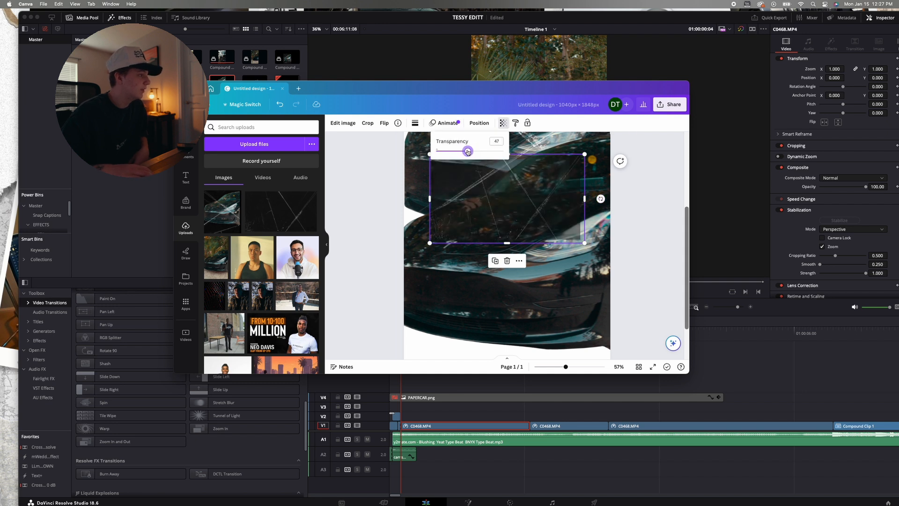
click(392, 179)
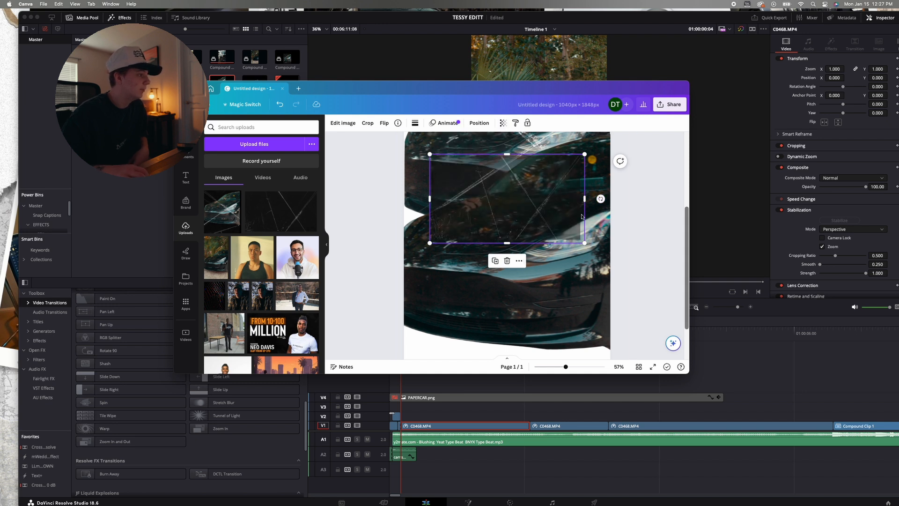
Enlarge the texture overlay and position it to cover the car cutout across the whole page width
drag(584, 154, 682, 99)
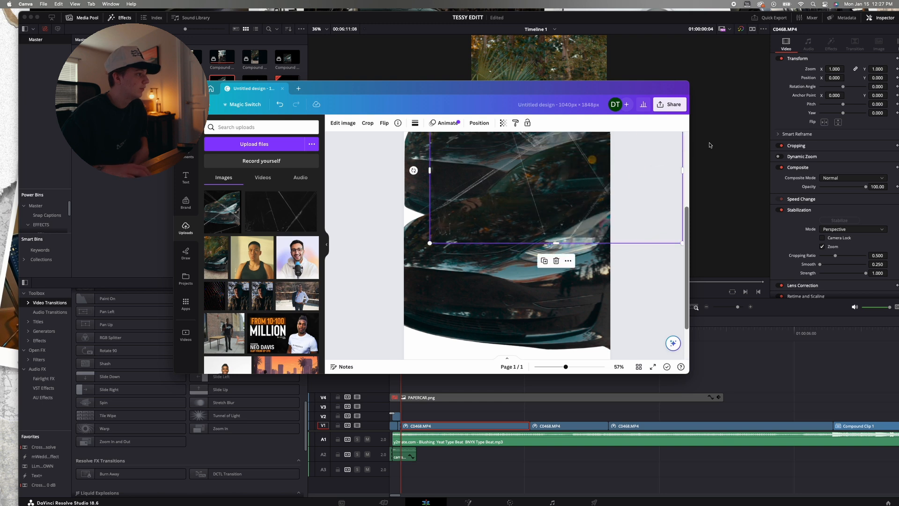
drag(428, 245, 246, 365)
drag(521, 238, 485, 250)
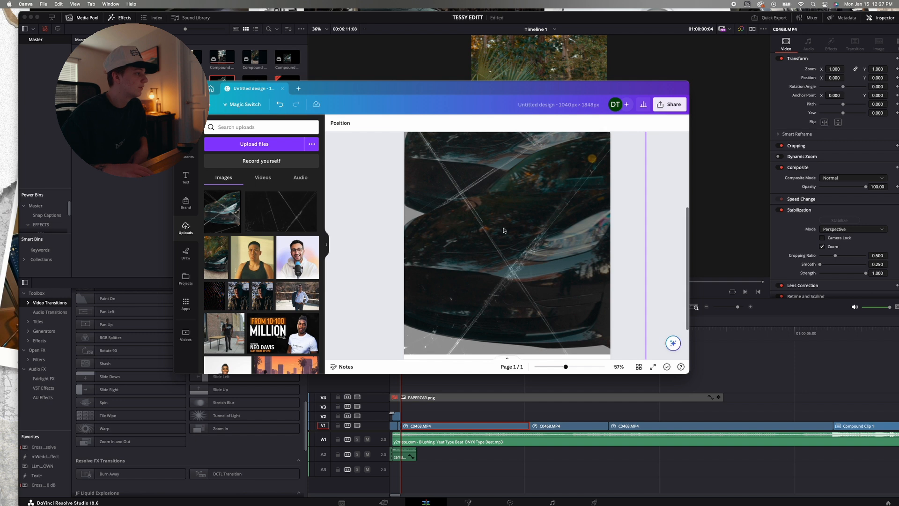
scroll(436, 197, down, 2)
click(652, 257)
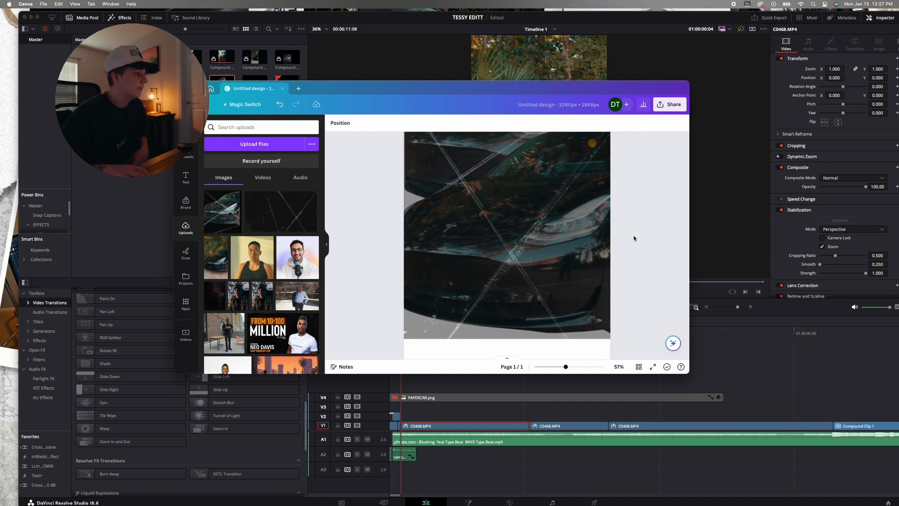
click(550, 229)
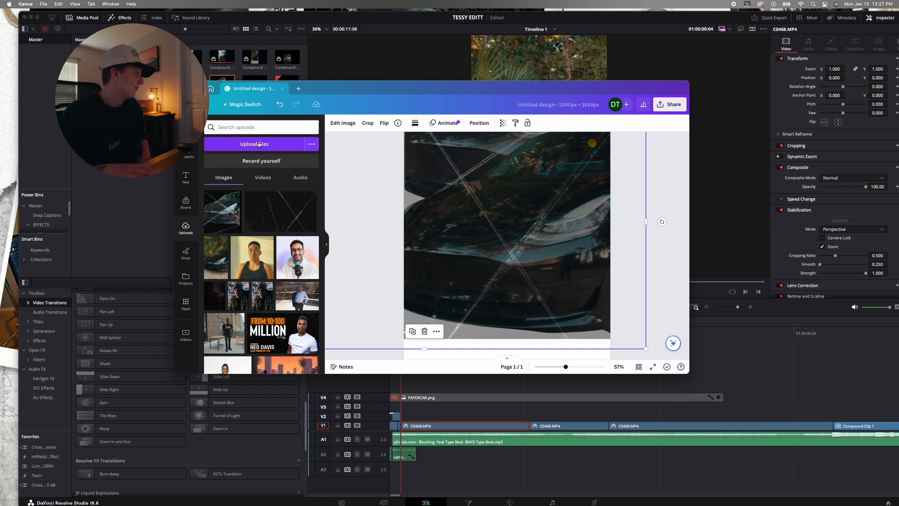
Switch back to DaVinci Resolve, enable the PAPERCAR.png clip on V4, and show it at the start of Timeline 1
click(181, 89)
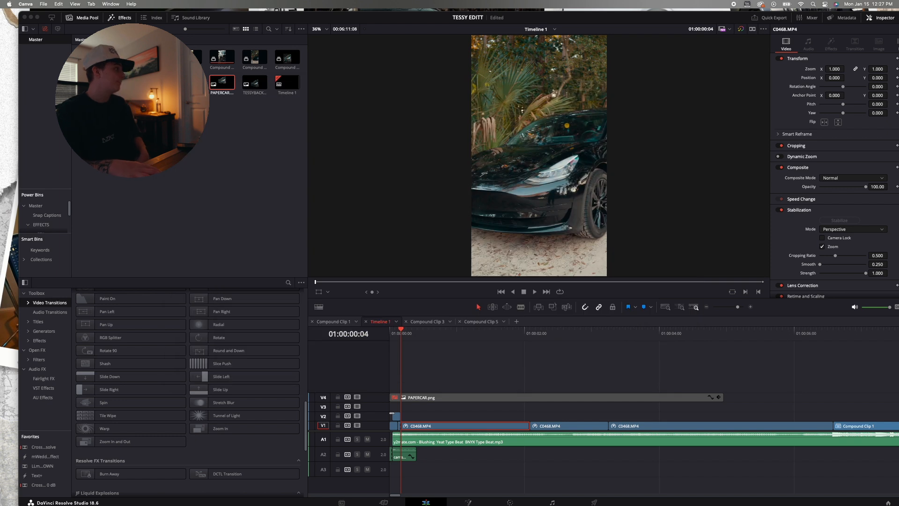
click(430, 398)
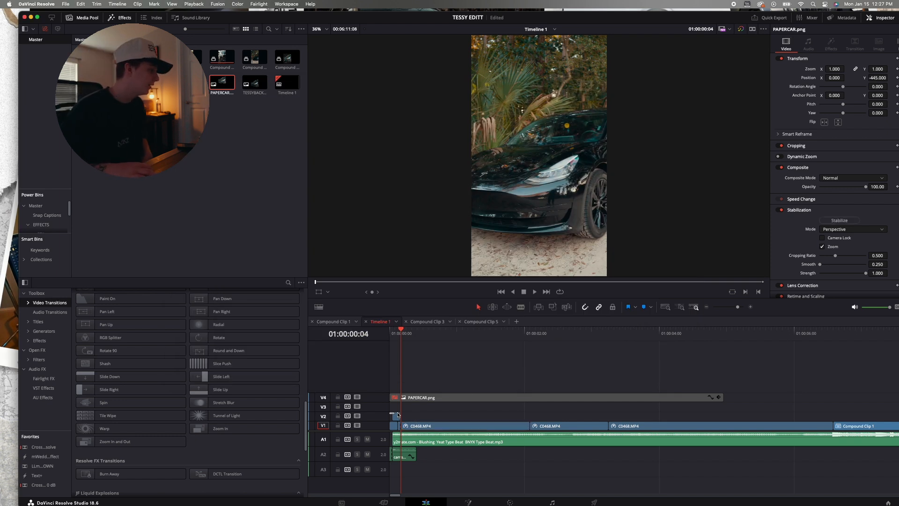
click(707, 307)
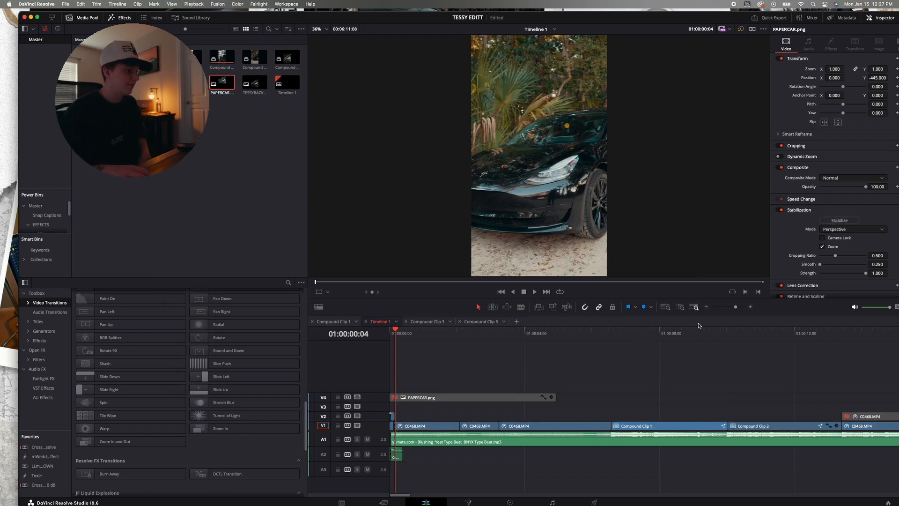
click(453, 399)
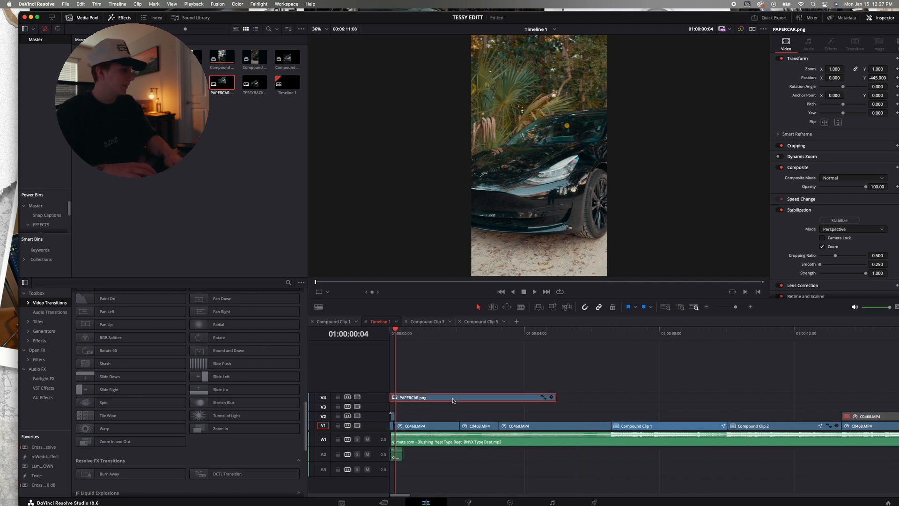
key(d)
drag(393, 330, 328, 336)
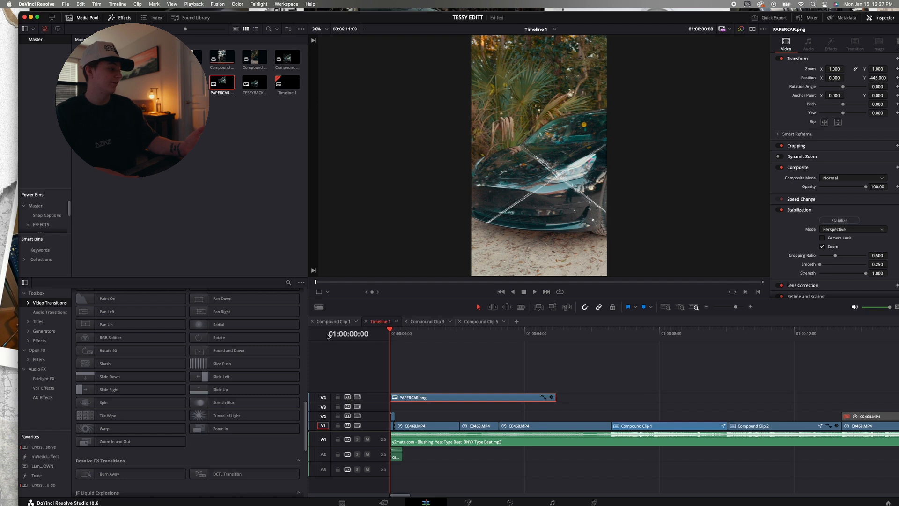
Move PAPERCAR.png along V4 to start about 16 frames in, clear of the short opening clips
click(751, 307)
drag(421, 395, 461, 399)
click(397, 418)
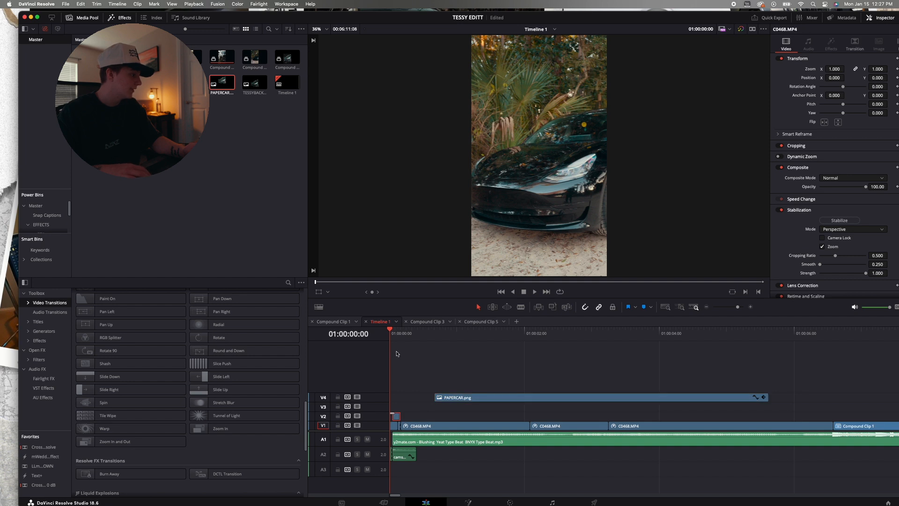
click(751, 307)
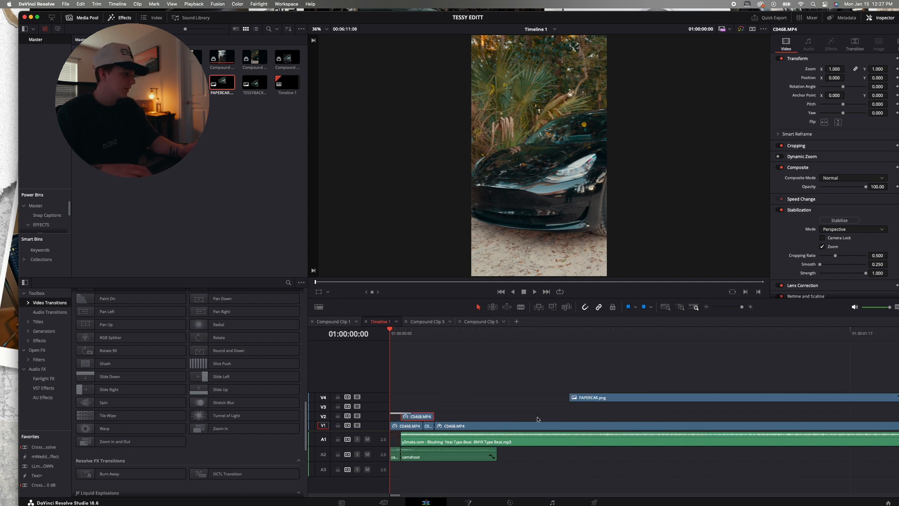
Split the C0468.MP4 clip on V1 at 01:00:00:08 and duplicate its short first section onto V2 directly above
click(439, 426)
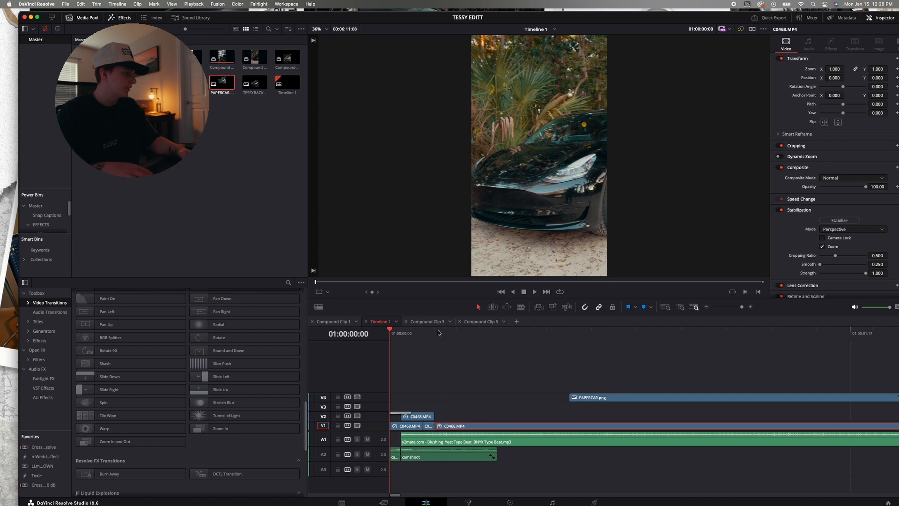
click(435, 332)
drag(439, 332, 480, 333)
key(super+b)
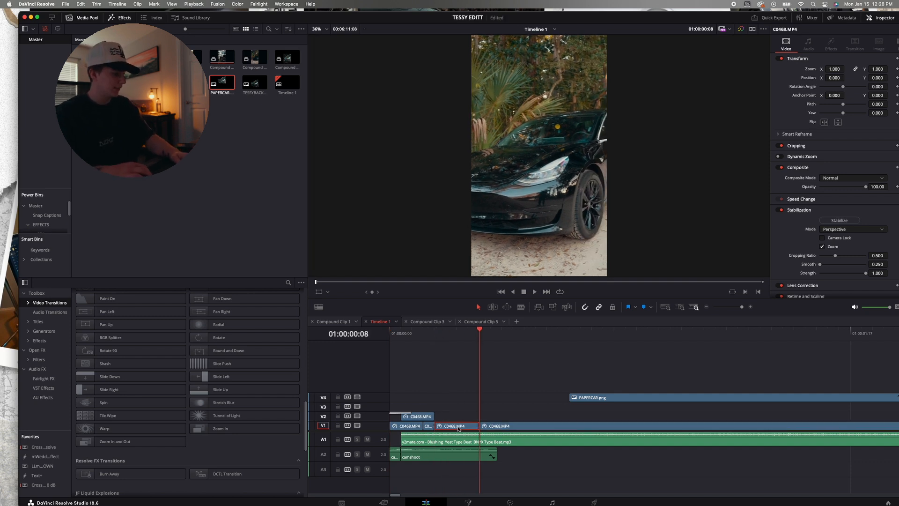
drag(458, 428, 458, 416)
click(442, 333)
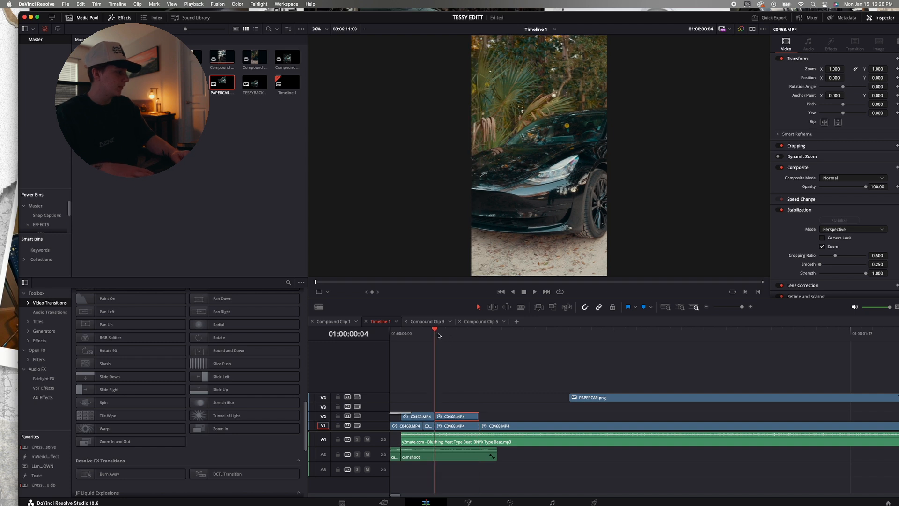
Freeze the duplicated C0468.MP4 clip on V2 through Change Clip Speed and check its frames from 01:00:00:04
right_click(453, 416)
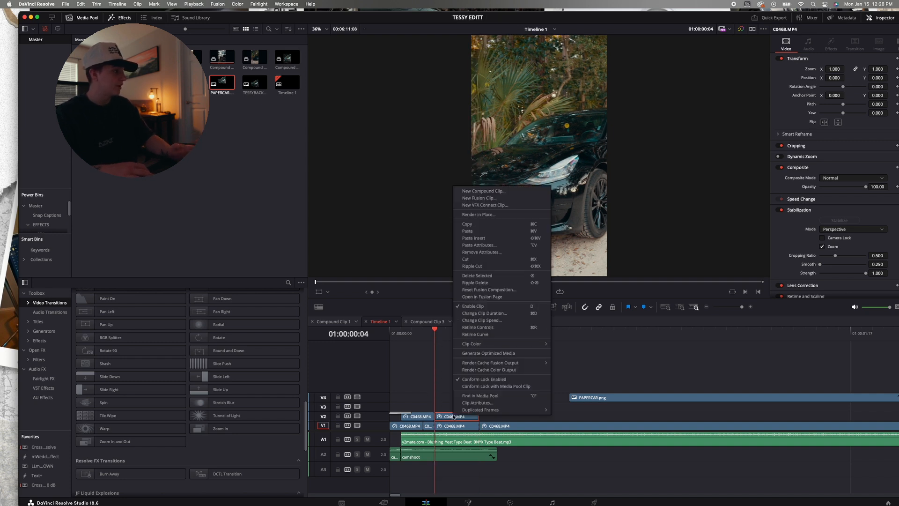
click(476, 319)
click(512, 397)
click(498, 288)
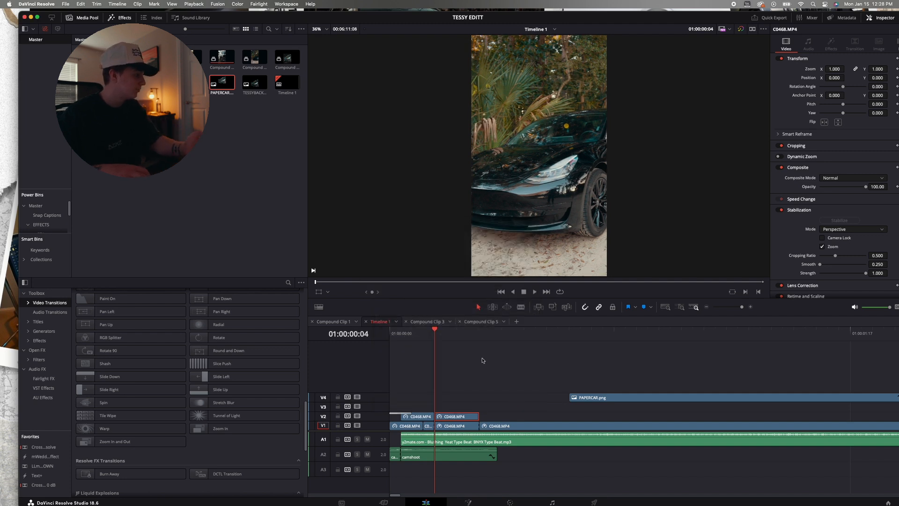
key(space)
click(439, 342)
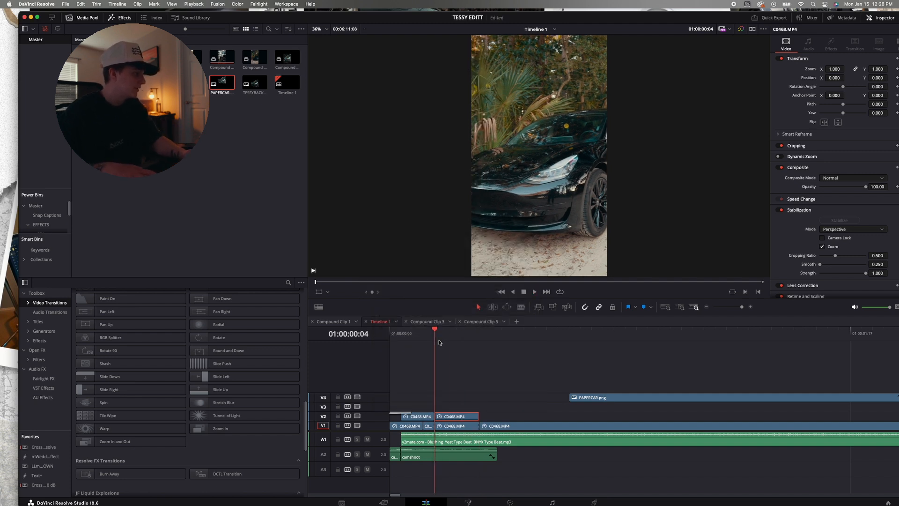
key(Left)
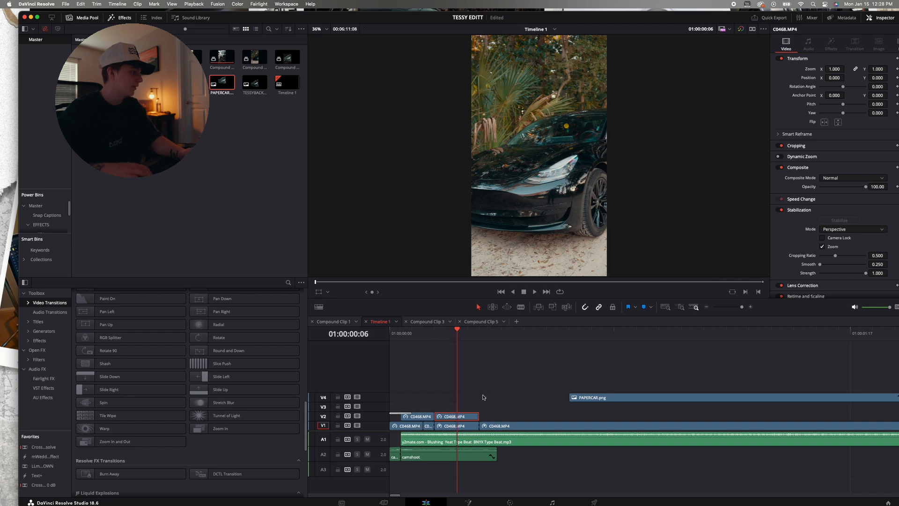
Move the frozen C0468.MP4 duplicate to the timeline start above V2, and delete its copies from V3 and V4
drag(456, 420, 402, 412)
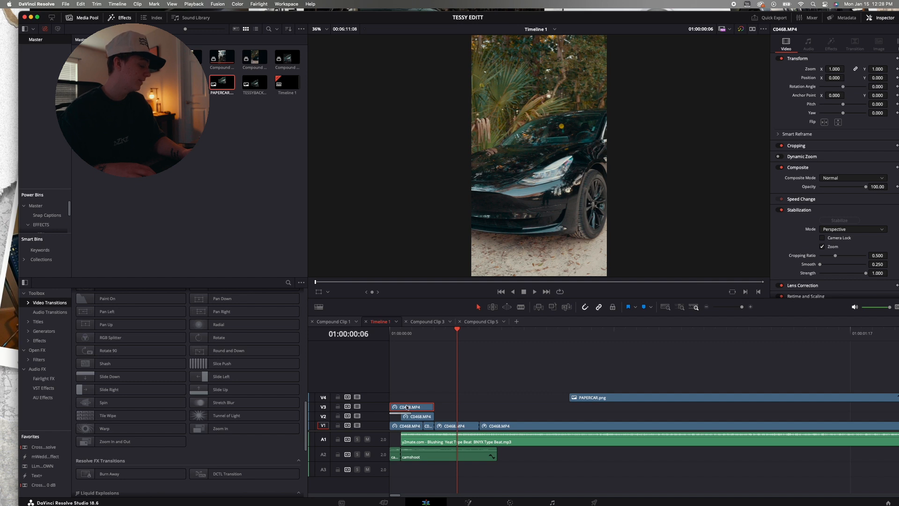
drag(406, 407, 406, 398)
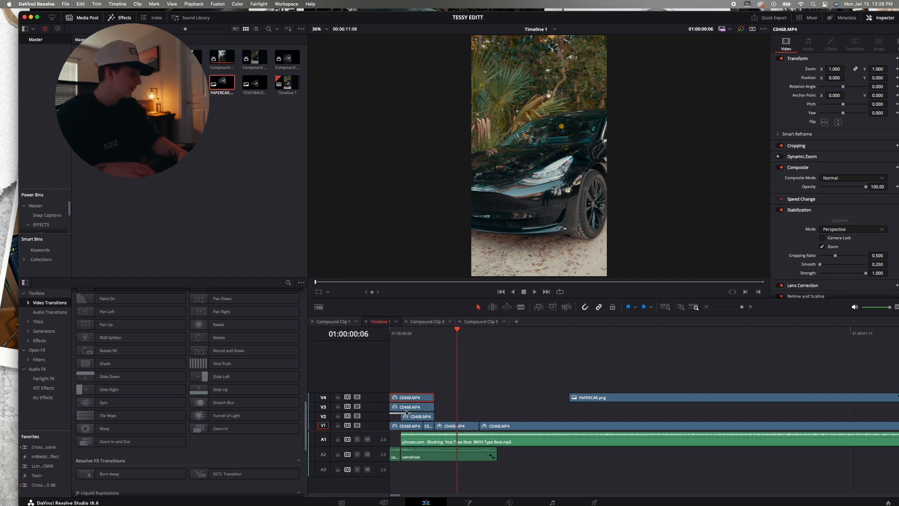
click(407, 411)
key(BackSpace)
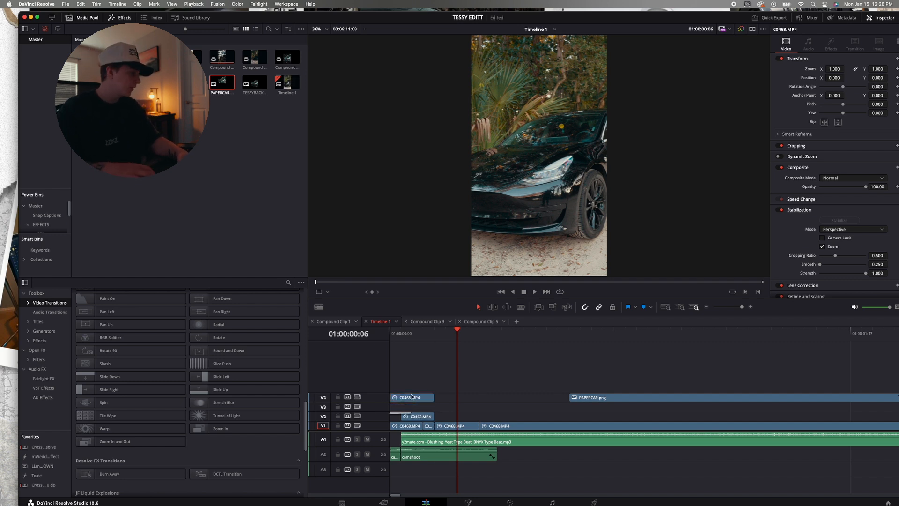
mouse_move(411, 400)
mouse_down()
mouse_move(410, 436)
mouse_move(406, 399)
mouse_up()
key(BackSpace)
Examine the Brightness Flash transition on the short C0468.MP4 clip on V2 over the first frames of Timeline 1
click(419, 417)
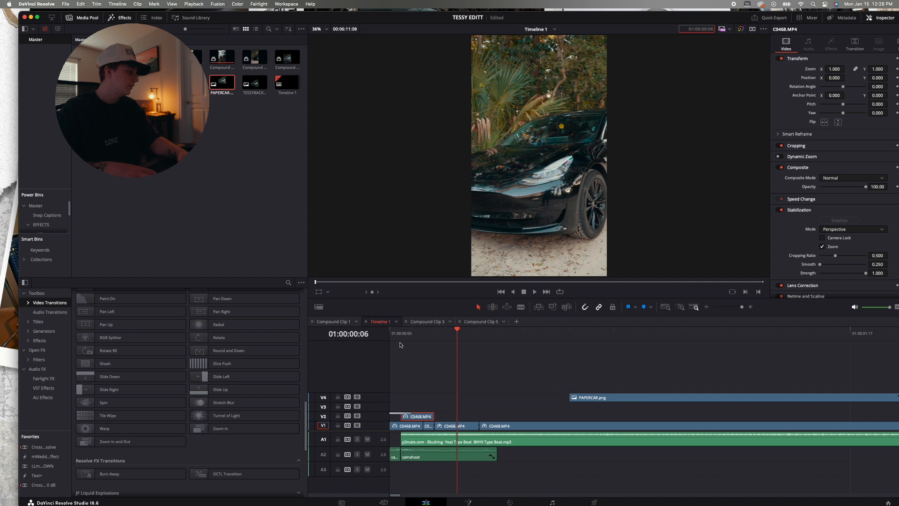
drag(396, 337, 368, 339)
click(397, 416)
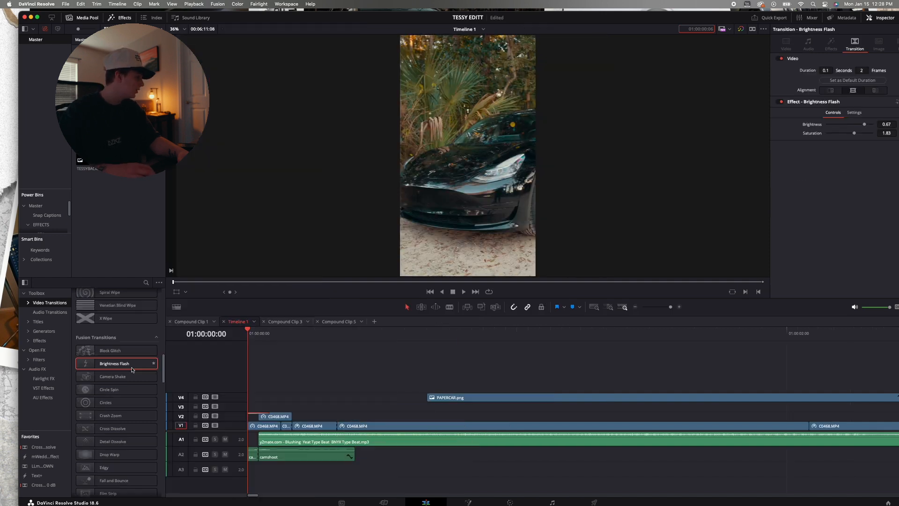
click(260, 427)
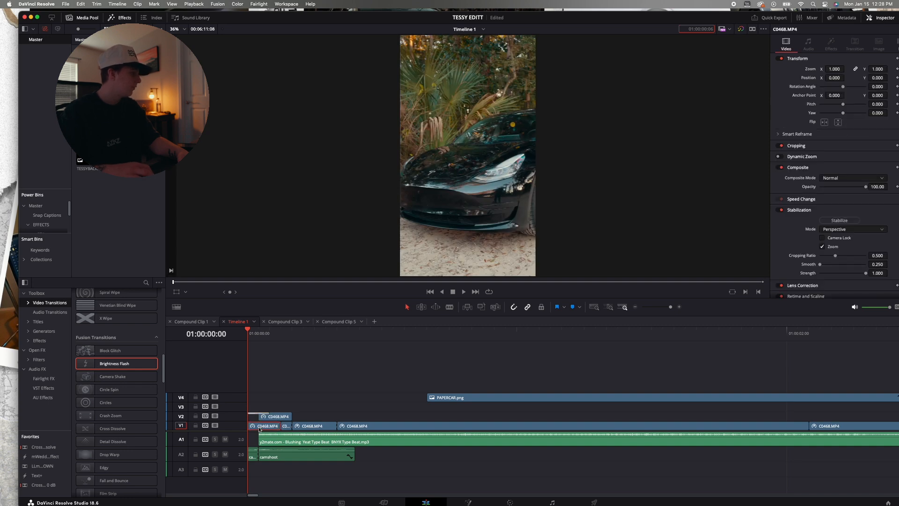
key(Right)
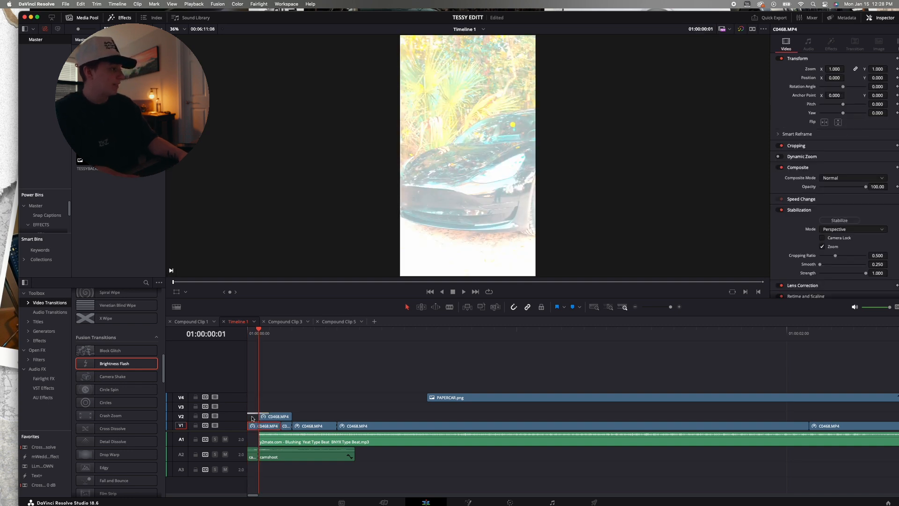
Try cutting the first frame off the opening C0468.MP4 clip on V1, compare the result frame by frame, and undo the cut
click(252, 418)
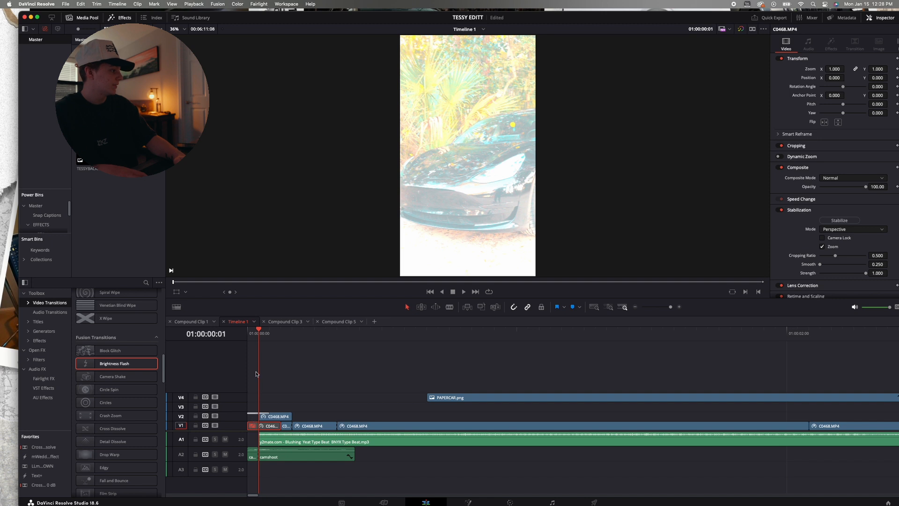
key(Left)
key(Right)
key(Left)
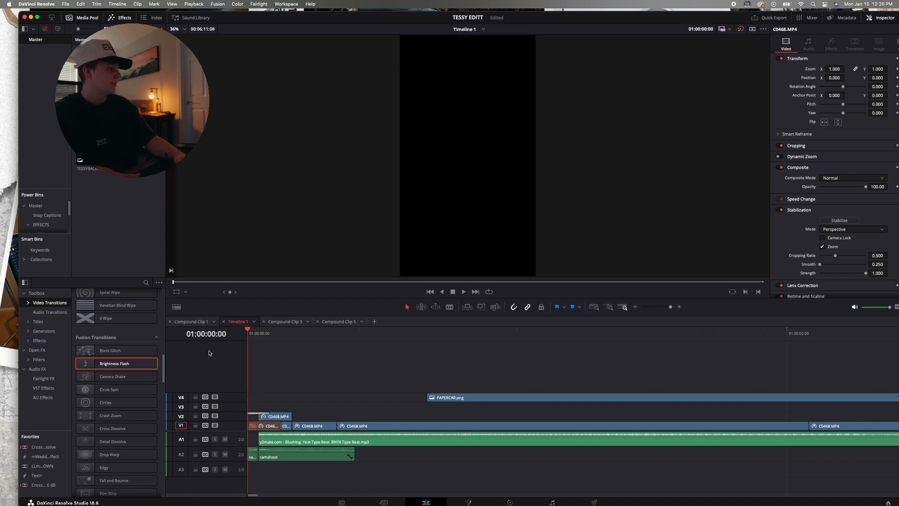
key(super+z)
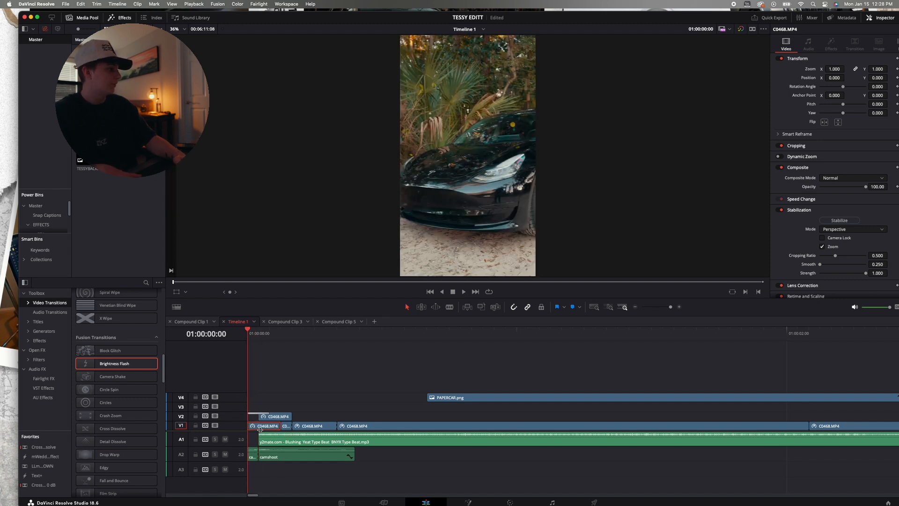
Compare the opening frames from 01:00:00:00 to 01:00:00:04 one at a time and play back the start of Timeline 1
key(Right)
key(Right)
key(Right)
key(Right)
key(Left)
key(Left)
key(Left)
key(Left)
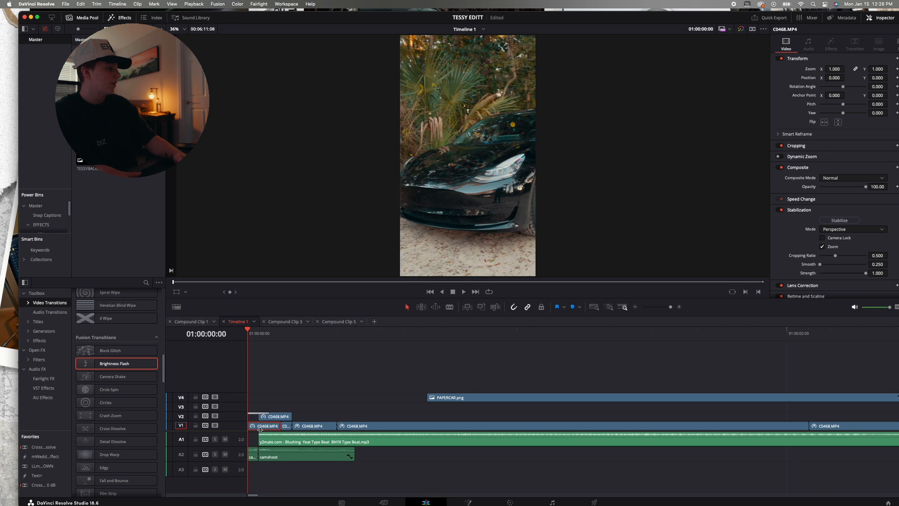
key(Right)
key(Right)
key(Right)
key(Right)
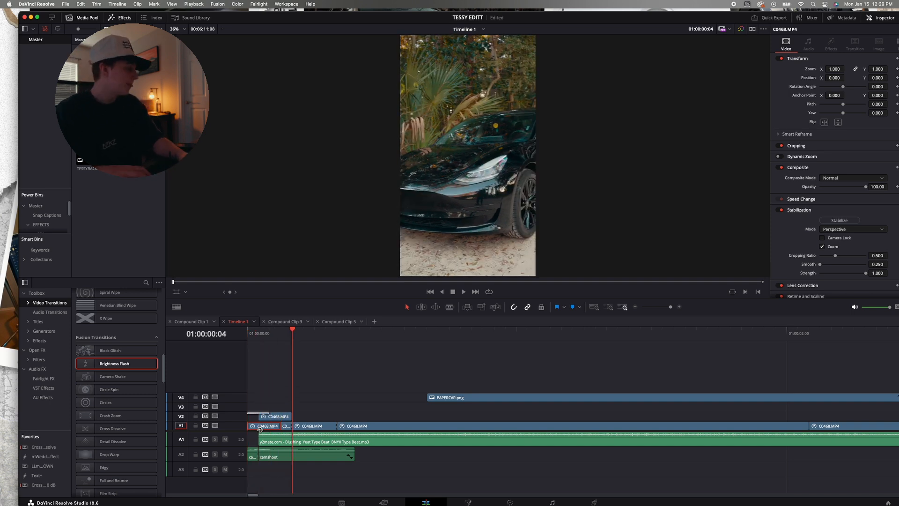
key(Left)
key(Left)
key(Left)
key(Left)
key(Right)
key(Right)
key(Right)
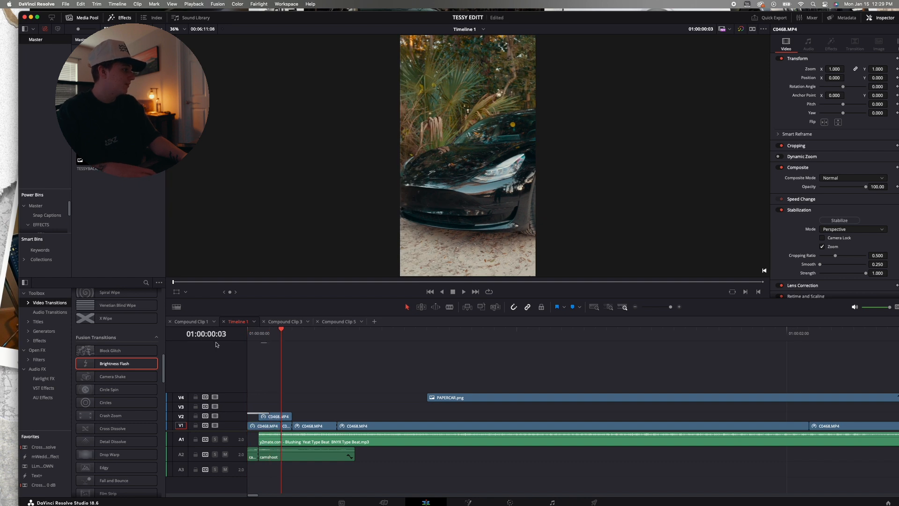
click(253, 336)
key(space)
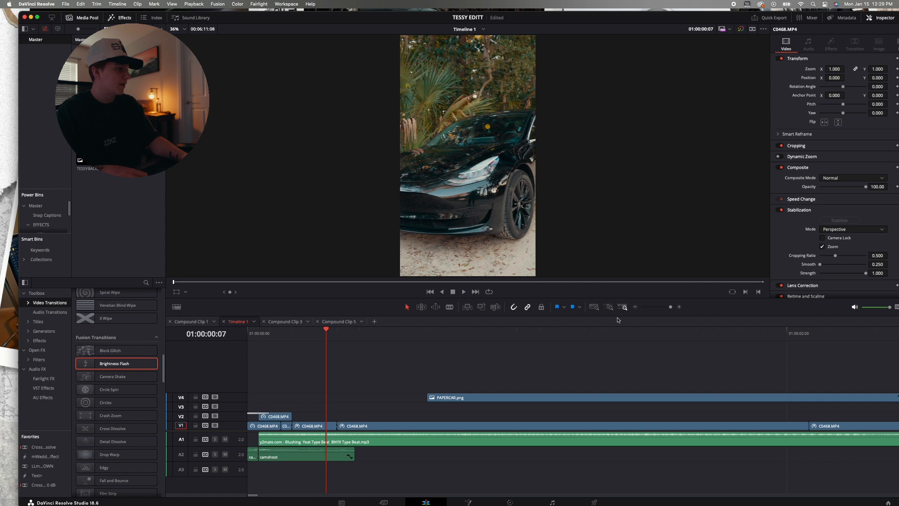
Move PAPERCAR.png from the opening on V4 to V2 above the last C0468.MP4 clip, starting at about 01:00:22:07
click(636, 307)
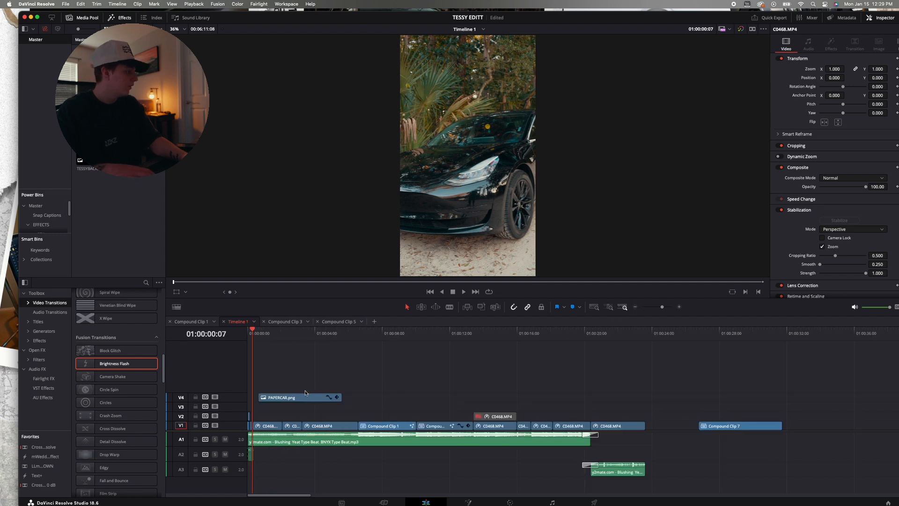
drag(292, 398, 646, 408)
scroll(636, 398, right, 3)
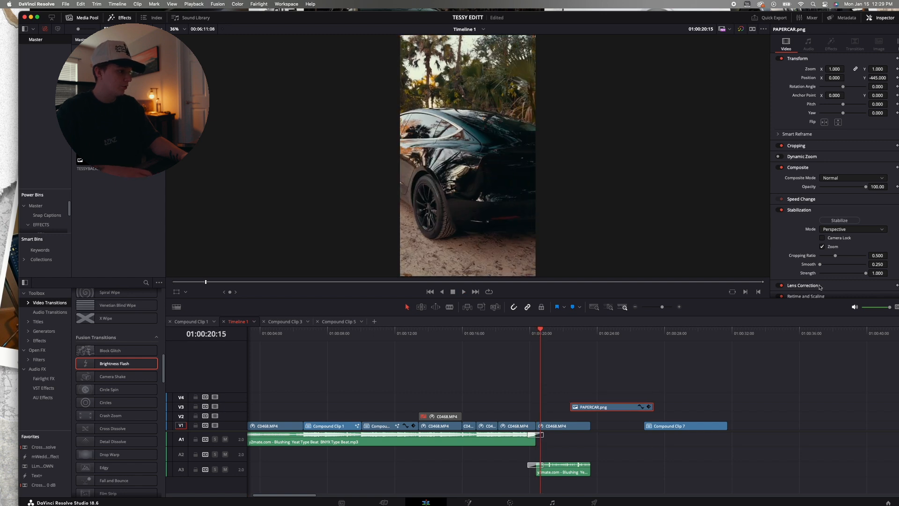
click(679, 307)
scroll(637, 384, right, 3)
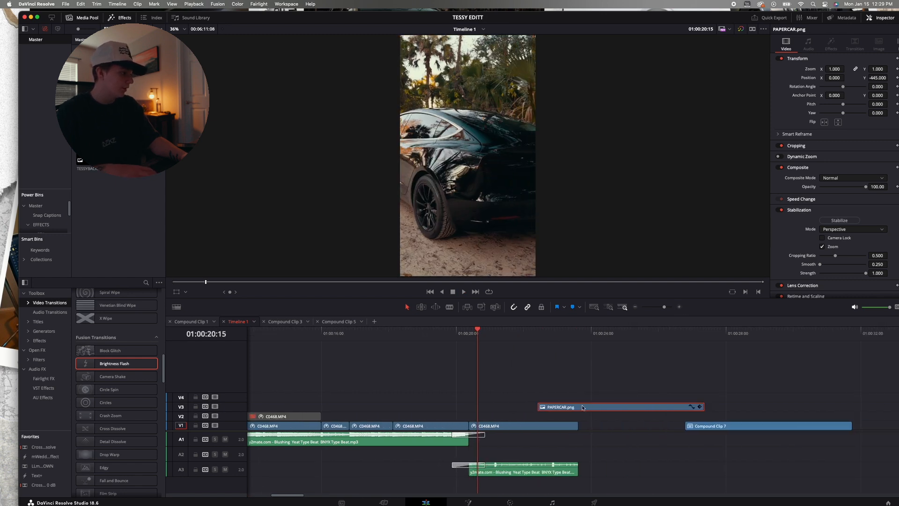
scroll(644, 407, right, 5)
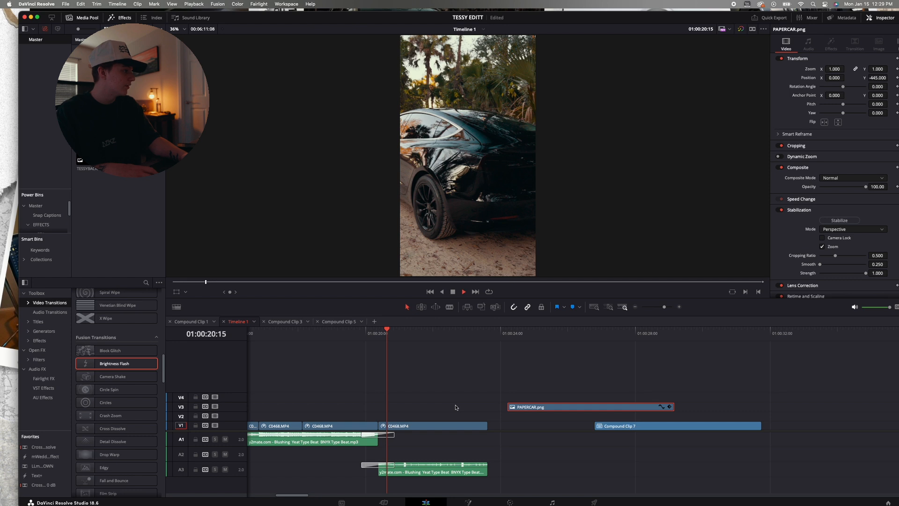
key(space)
key(space)
key(Right)
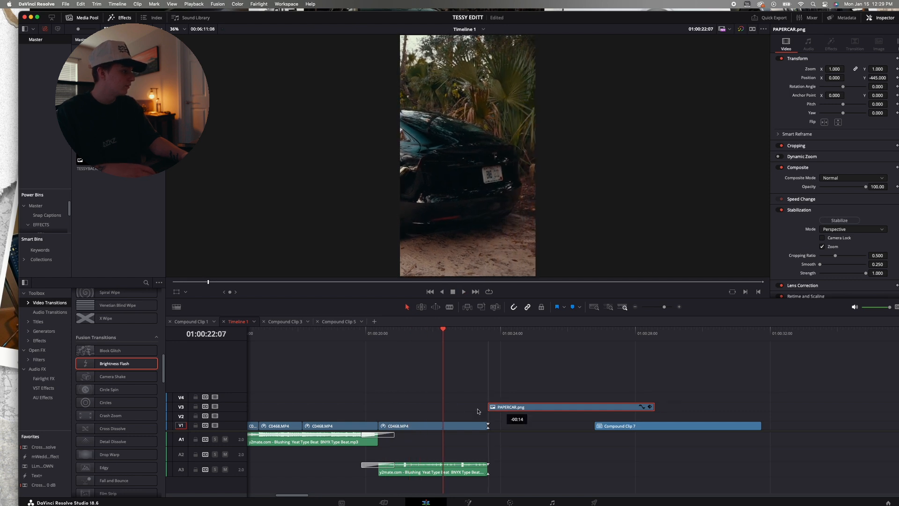
drag(508, 408, 457, 418)
Split PAPERCAR.png on V2 at 01:00:23:15, where the C0468.MP4 clip below ends, and delete the remainder
key(space)
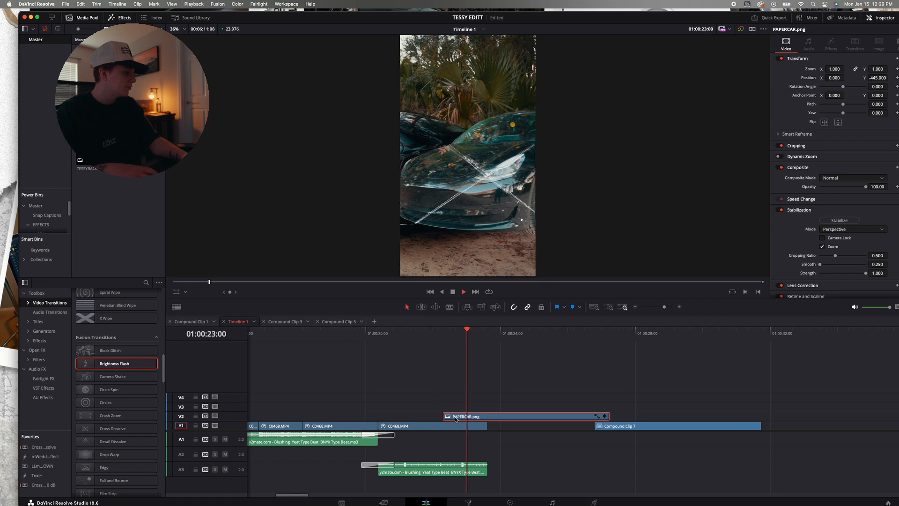
key(space)
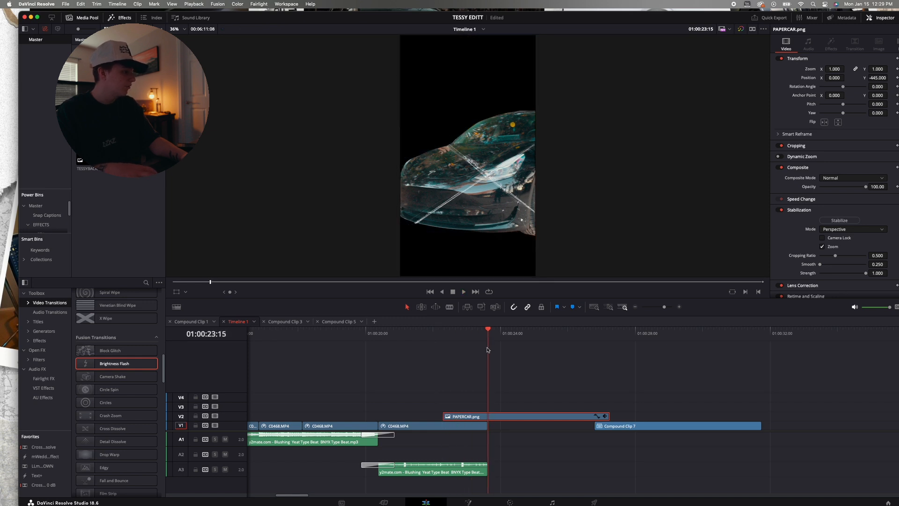
key(super+b)
click(506, 415)
key(BackSpace)
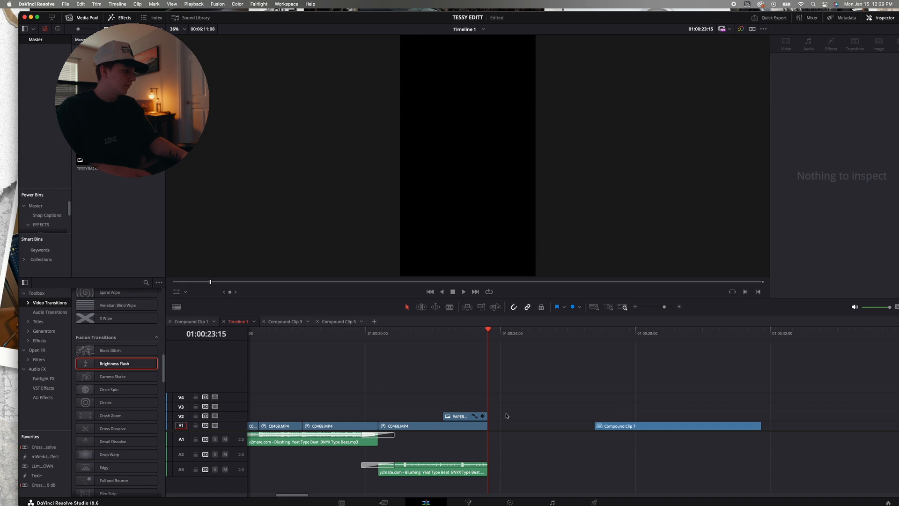
Step through the frames where PAPERCAR.png overlays the last C0468.MP4 clip to examine how the paper car sits over the footage
click(441, 339)
key(Right)
key(Right)
key(Right)
key(Right)
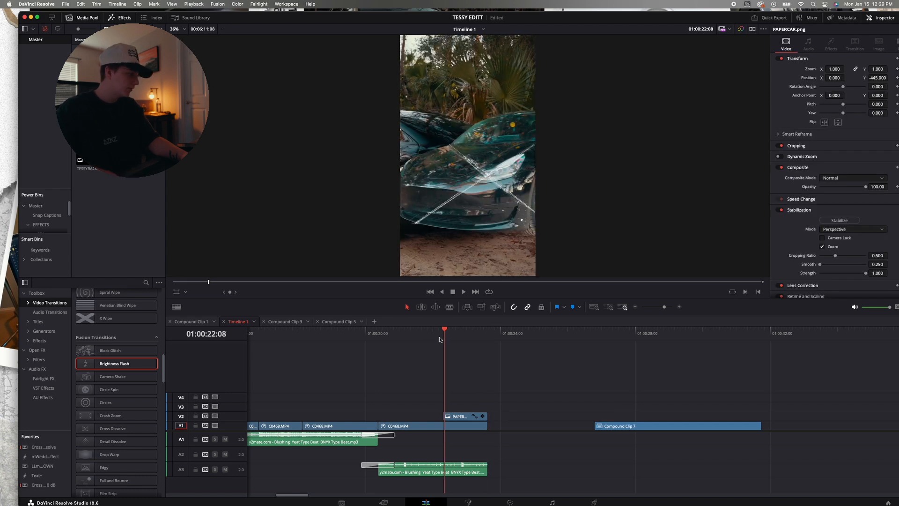
key(Right)
key(Right)
key(Right)
key(Right)
key(Right)
key(Right)
key(Right)
key(Right)
key(Right)
key(Right)
key(Right)
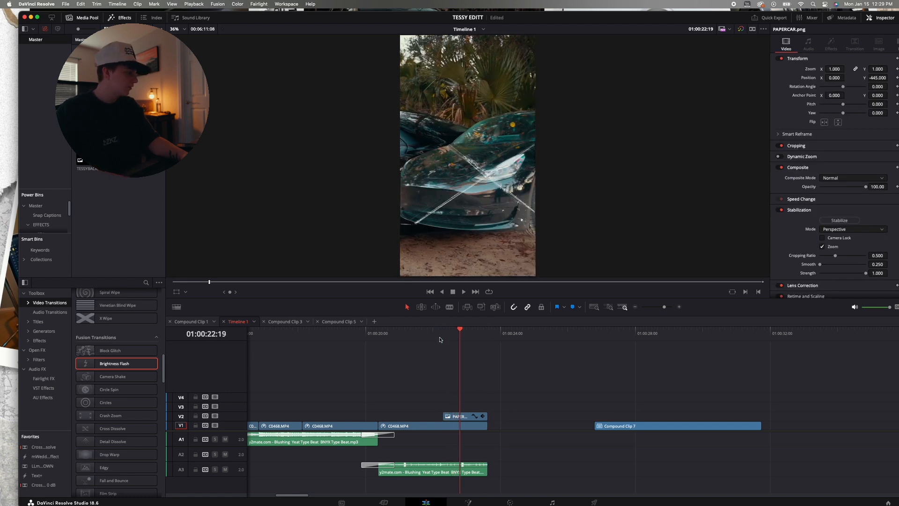
key(Right)
key(Right)
key(Right)
key(Right)
key(Right)
key(Right)
key(Right)
key(Right)
key(Right)
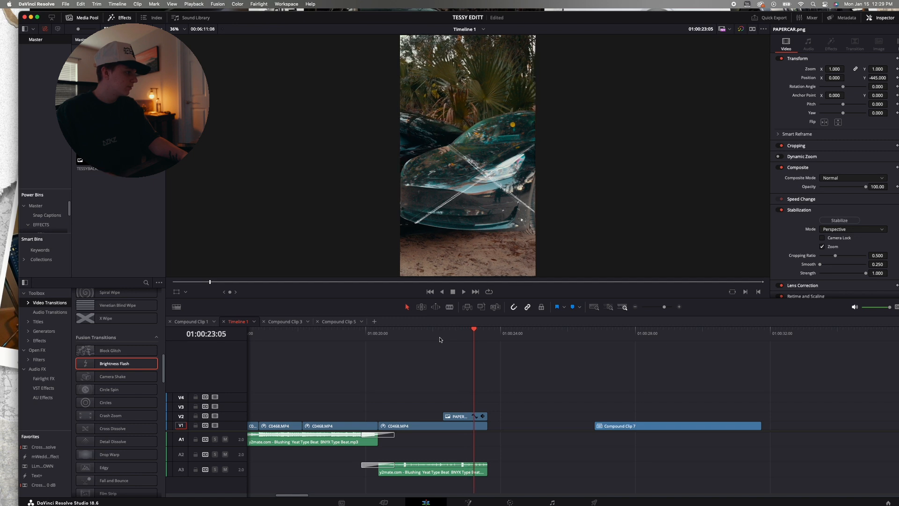
key(Right)
key(Right)
key(Right)
key(Right)
key(Right)
key(Right)
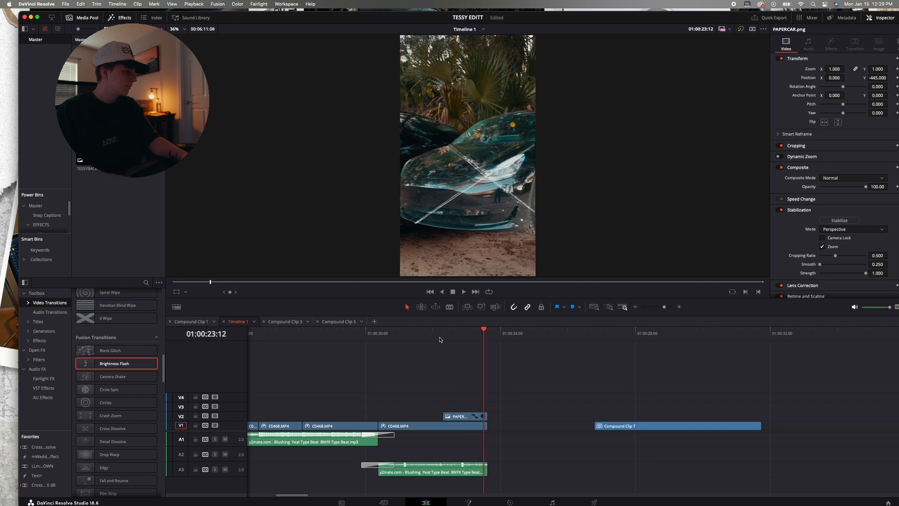
key(Right)
click(466, 338)
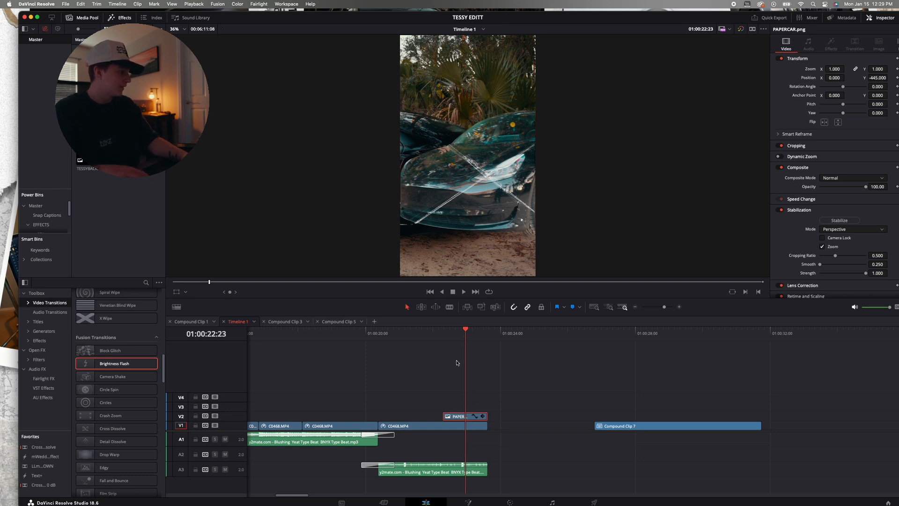
Turn the shortened PAPERCAR.png clip near the end of Timeline 1 into a compound clip and open it on the Fusion page
key(Home)
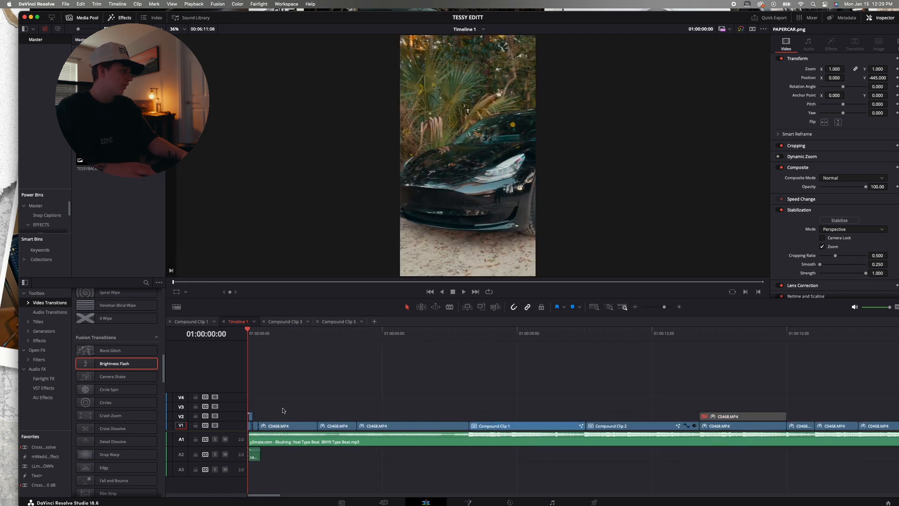
click(635, 308)
scroll(600, 361, right, 2)
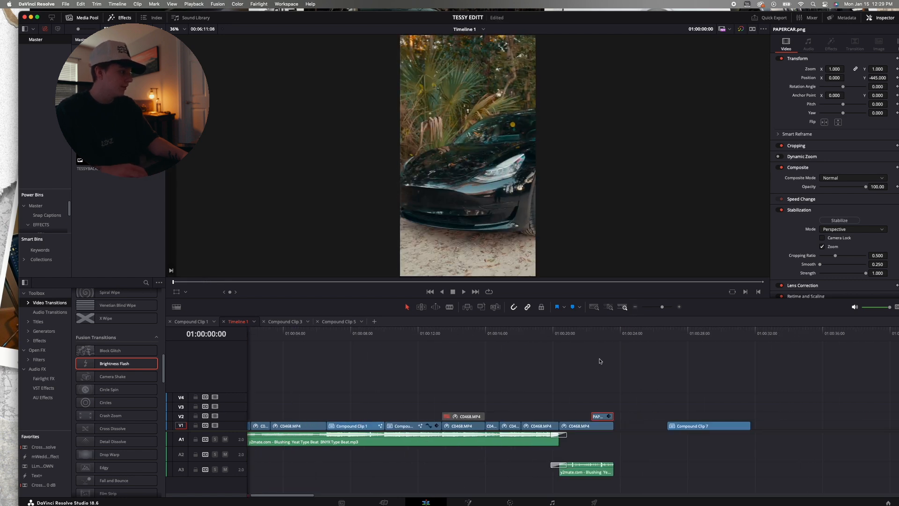
click(584, 338)
click(468, 502)
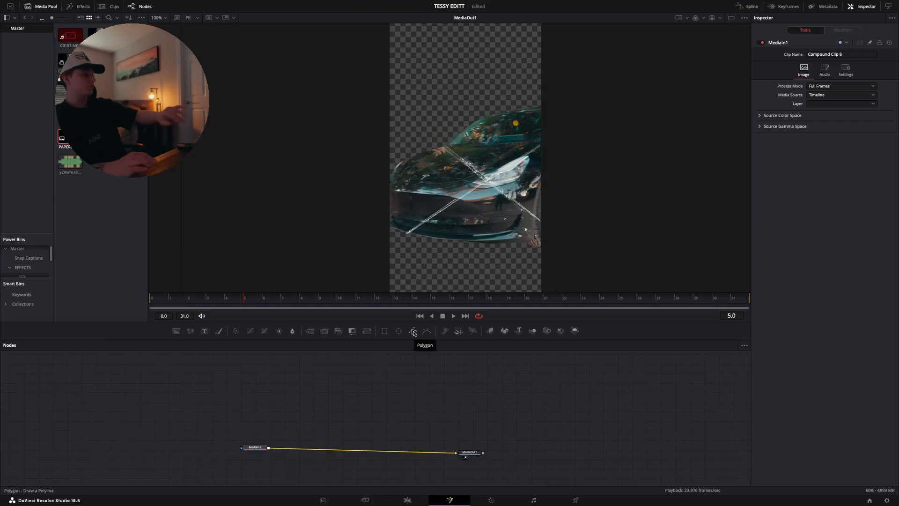
Add an inverted Polygon mask to the MediaIn1 node and space the Fusion nodes apart
click(413, 333)
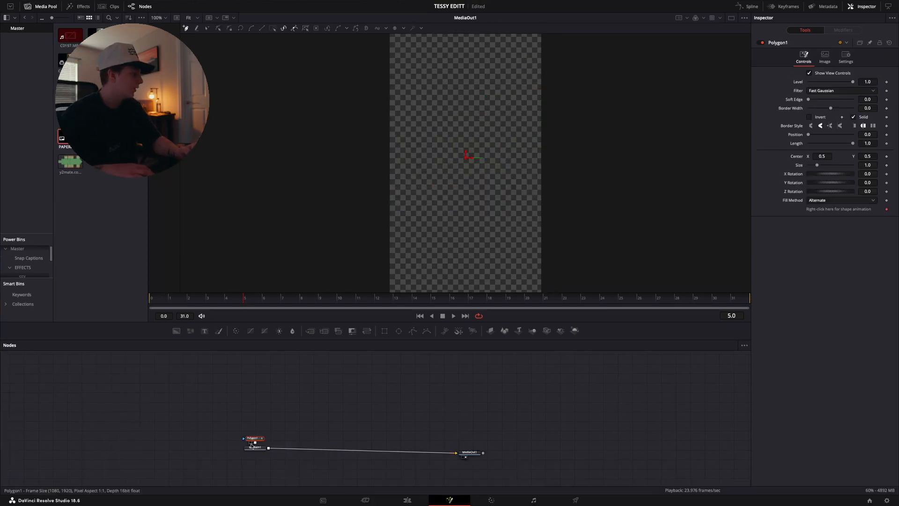
drag(255, 448, 253, 388)
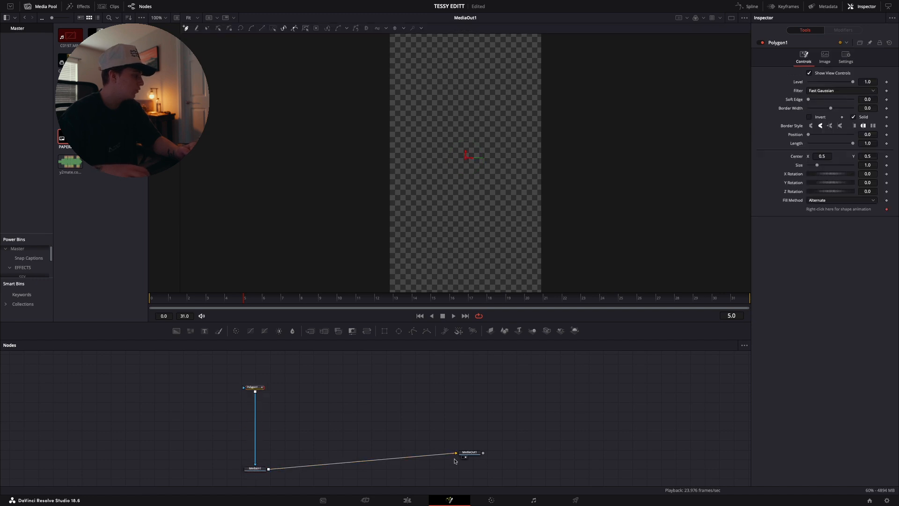
drag(473, 456, 476, 469)
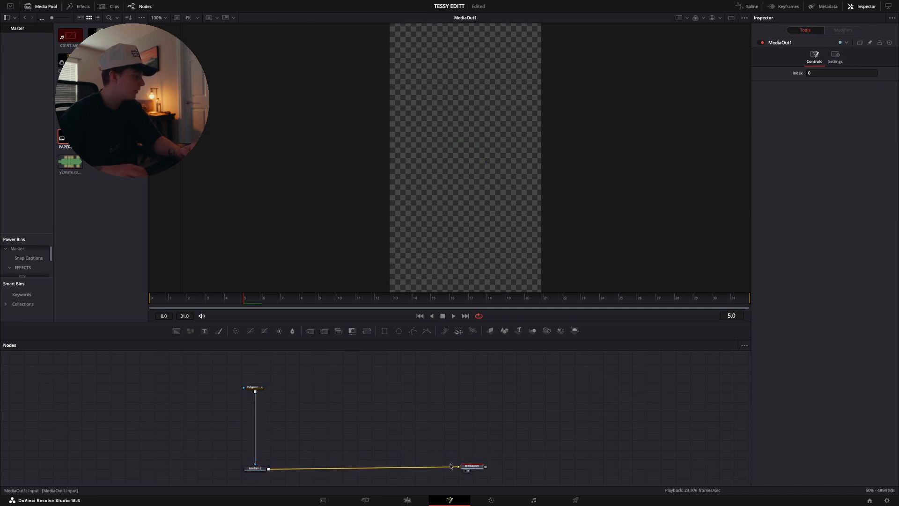
click(254, 388)
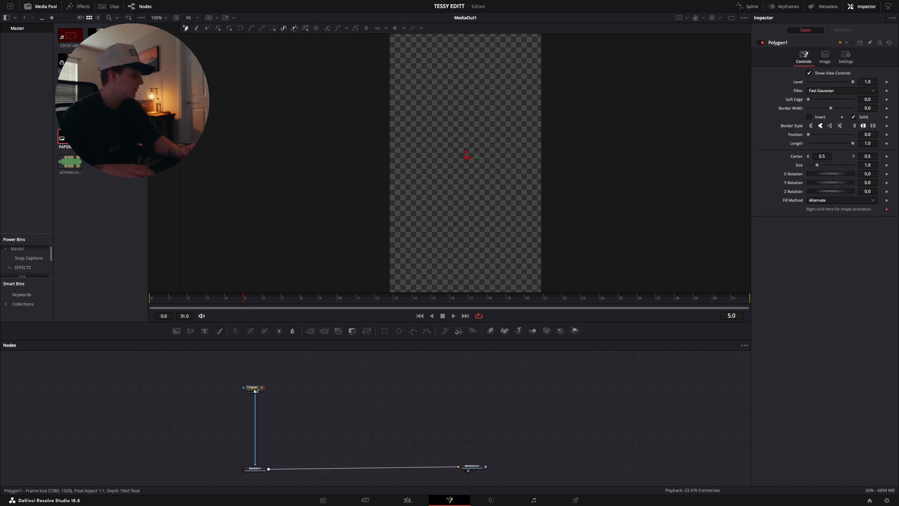
click(809, 117)
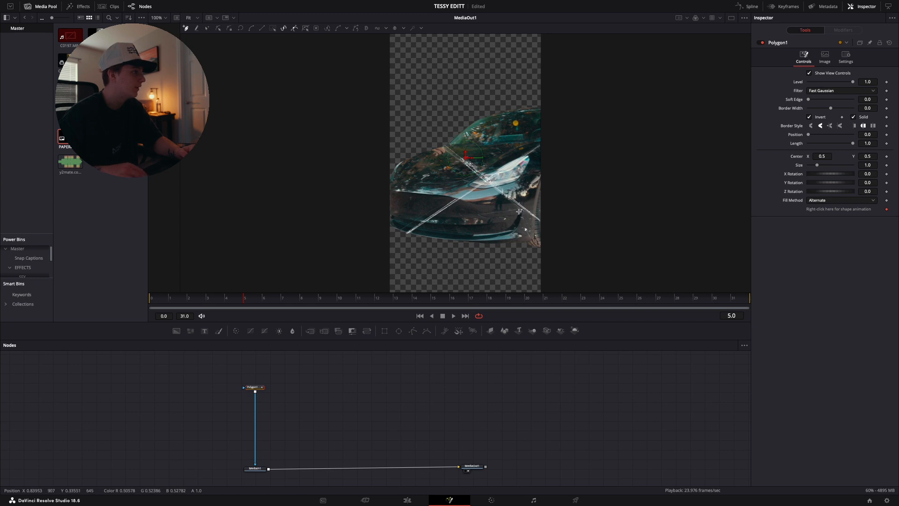
Place Polygon1 mask points along the lower-right paper crease, from the image's right edge up to the point where the creases cross
click(197, 19)
click(198, 59)
scroll(431, 212, down, 6)
scroll(431, 211, right, 6)
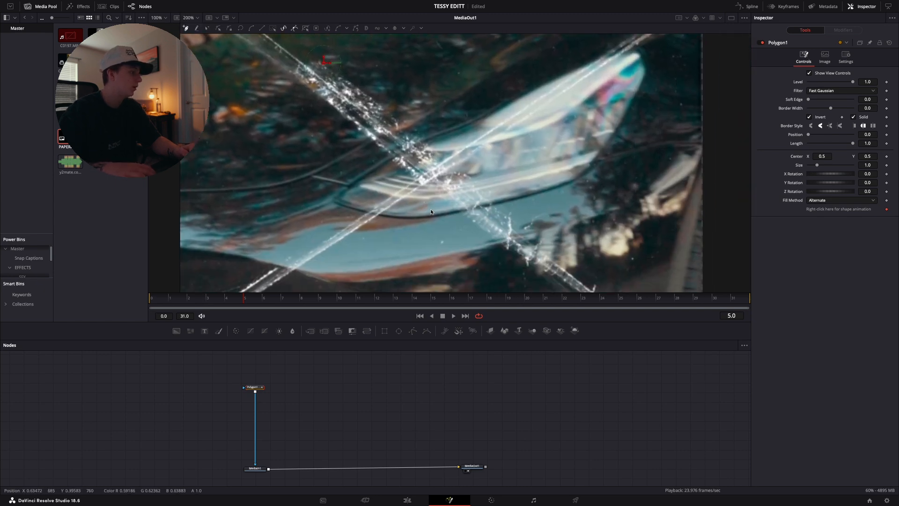
scroll(431, 212, down, 3)
scroll(538, 187, right, 2)
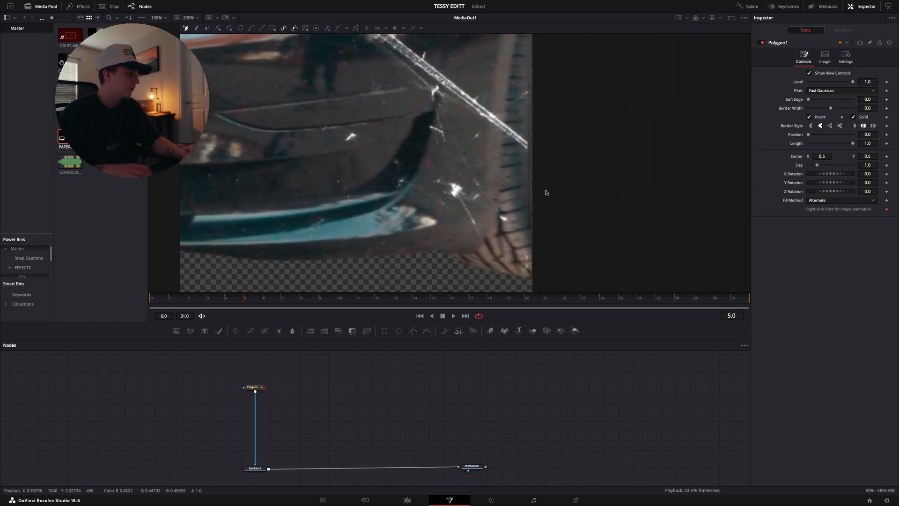
click(536, 151)
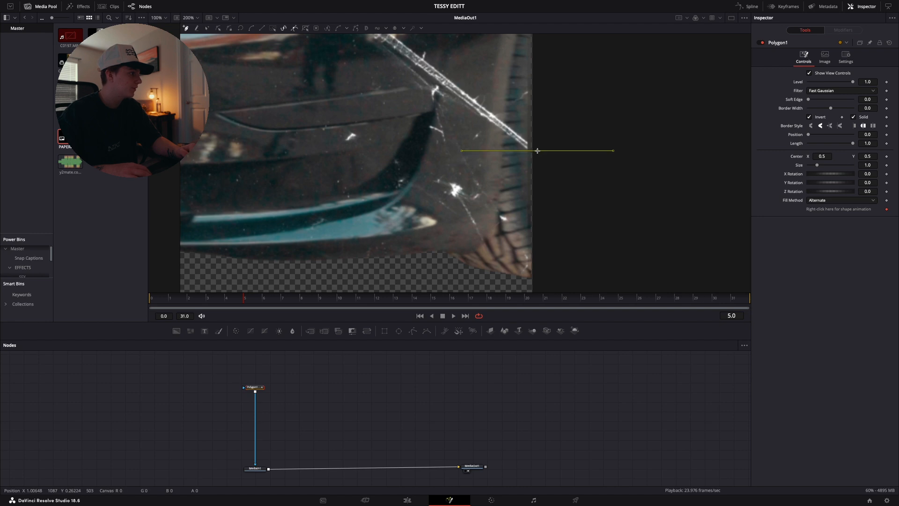
click(510, 133)
click(469, 100)
scroll(461, 94, left, 1)
scroll(461, 93, up, 1)
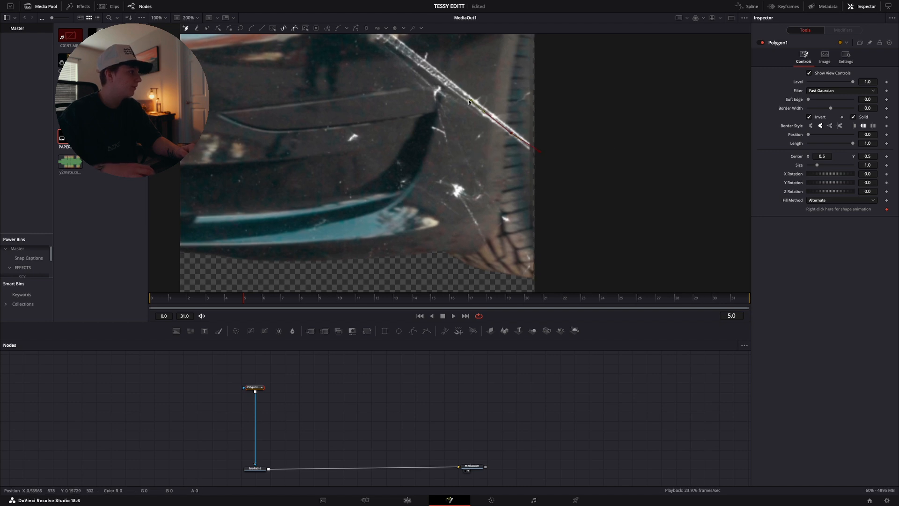
click(442, 77)
scroll(436, 74, left, 3)
scroll(437, 74, up, 2)
click(426, 61)
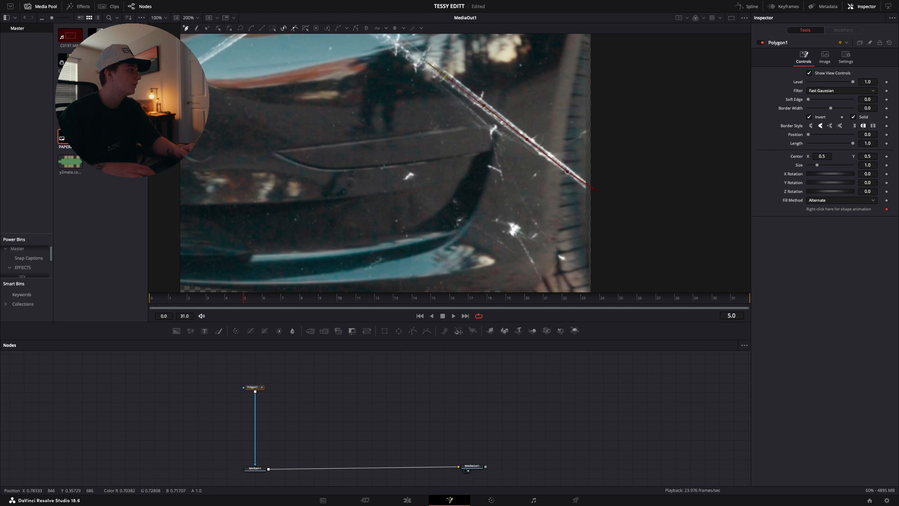
scroll(427, 61, up, 2)
scroll(426, 62, left, 2)
click(405, 60)
scroll(406, 59, up, 1)
scroll(406, 60, left, 1)
scroll(405, 60, up, 2)
scroll(408, 60, left, 2)
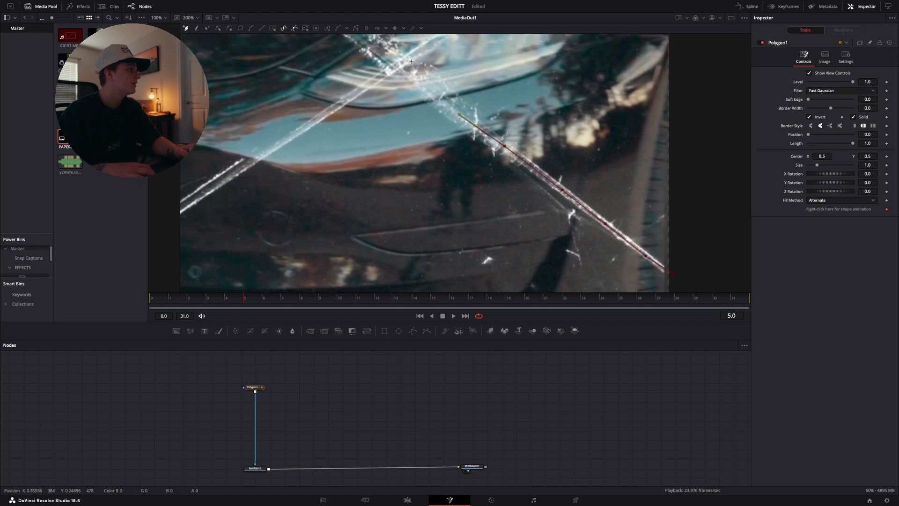
click(403, 64)
scroll(392, 70, left, 1)
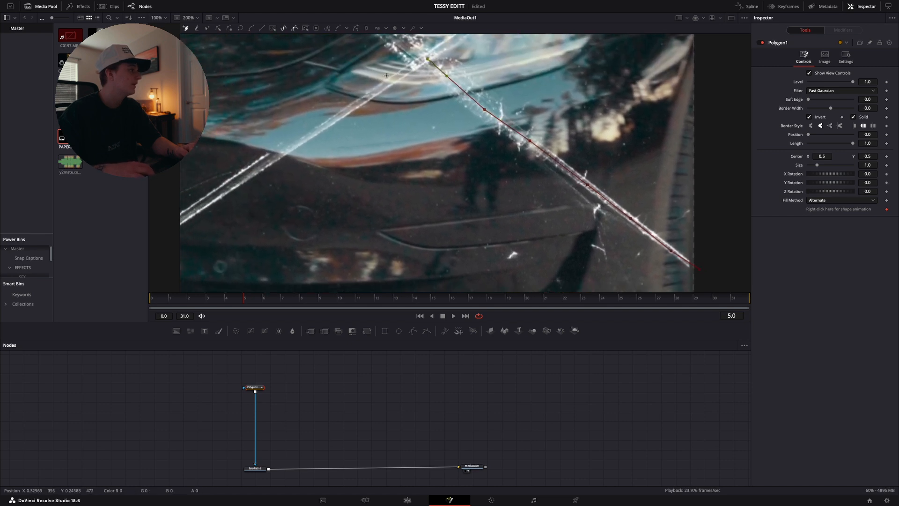
Continue the Polygon1 mask down the lower-left crease and close it below the car to cut out the bottom paper section
click(355, 106)
scroll(355, 106, left, 1)
scroll(355, 105, down, 1)
click(332, 122)
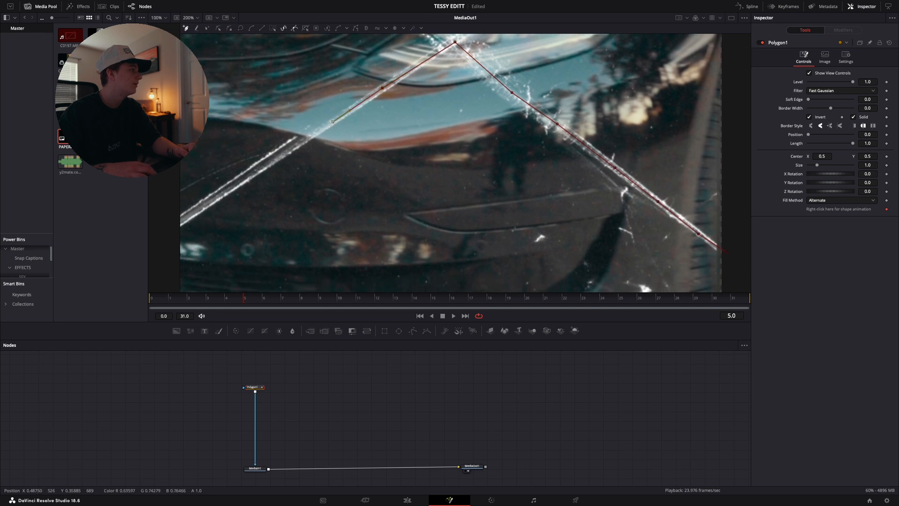
scroll(333, 122, left, 2)
scroll(332, 122, down, 1)
click(328, 143)
scroll(313, 148, left, 1)
scroll(313, 148, down, 1)
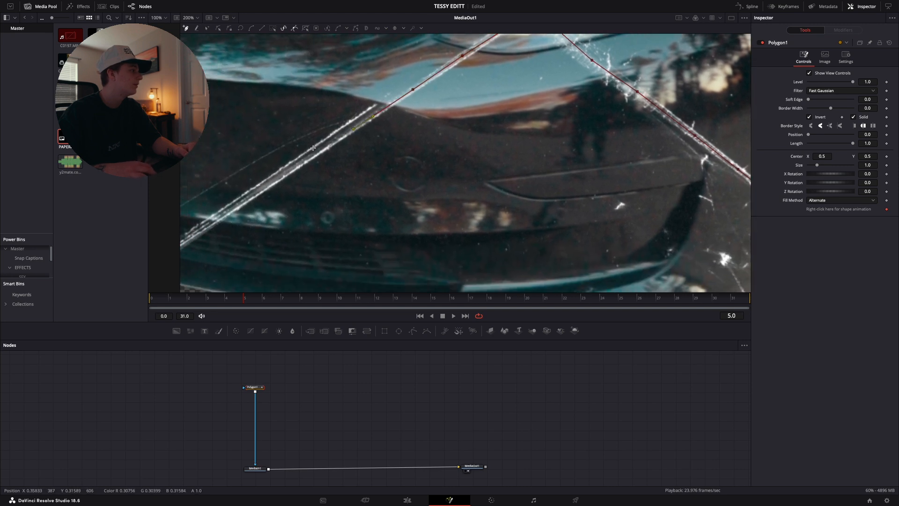
click(309, 154)
scroll(306, 155, left, 2)
scroll(306, 154, down, 2)
scroll(297, 162, left, 1)
scroll(297, 163, down, 1)
click(280, 180)
click(218, 224)
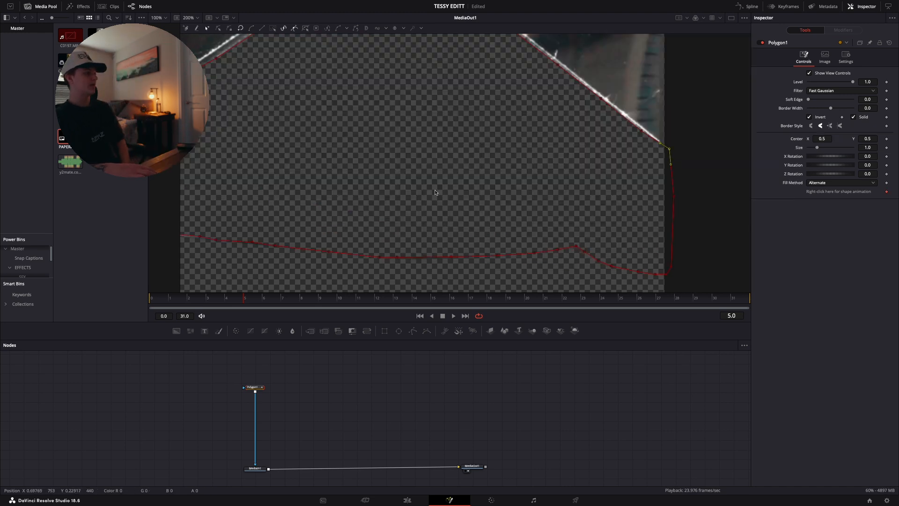
mouse_move(669, 284)
mouse_down()
mouse_move(557, 210)
mouse_move(592, 254)
mouse_move(672, 297)
mouse_up()
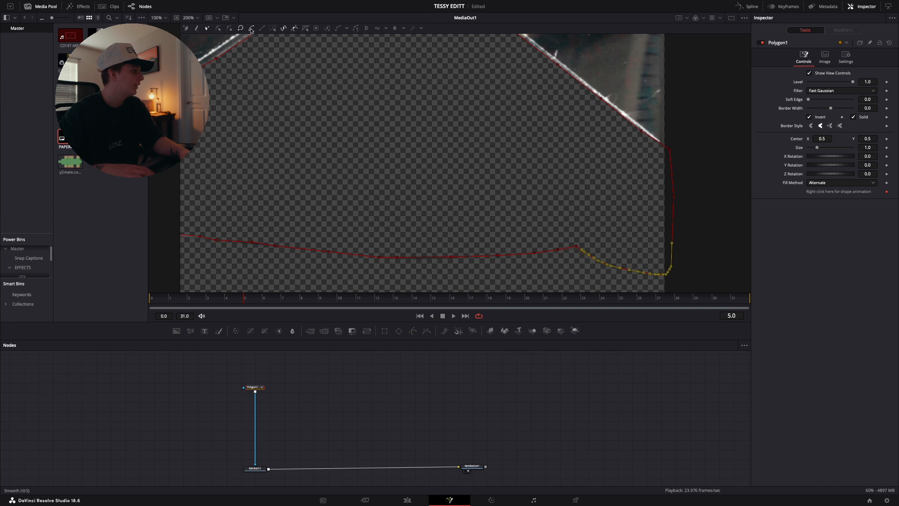
click(712, 232)
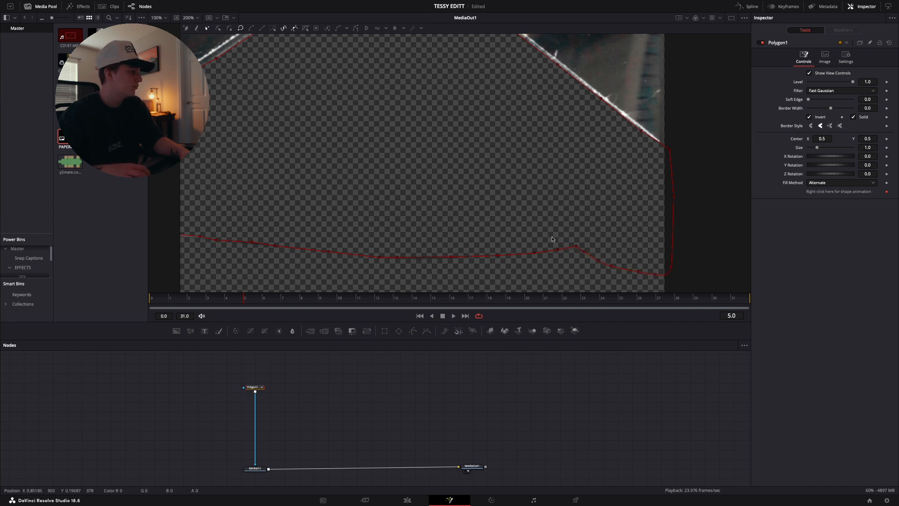
Bring the Polygon1 and MediaIn1 nodes closer together and insert a Matte Control node after MediaIn1
drag(254, 388, 254, 416)
scroll(255, 418, down, 1)
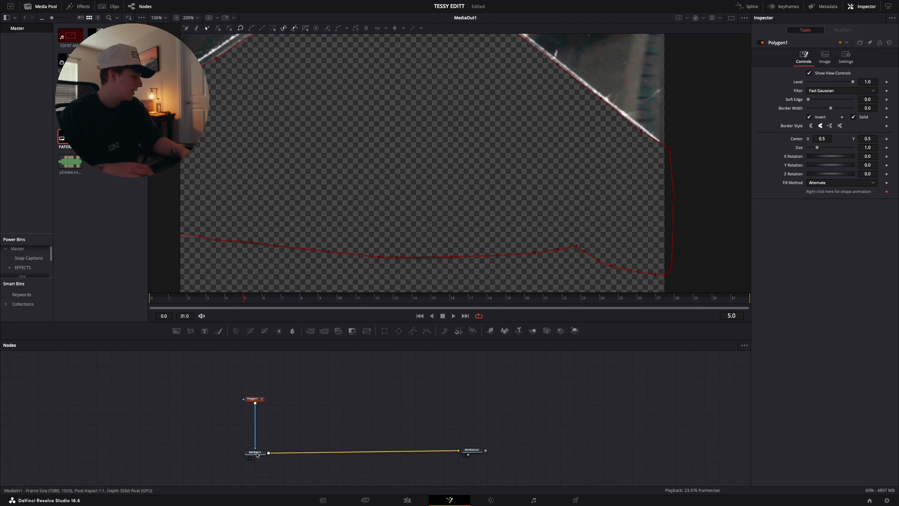
click(257, 454)
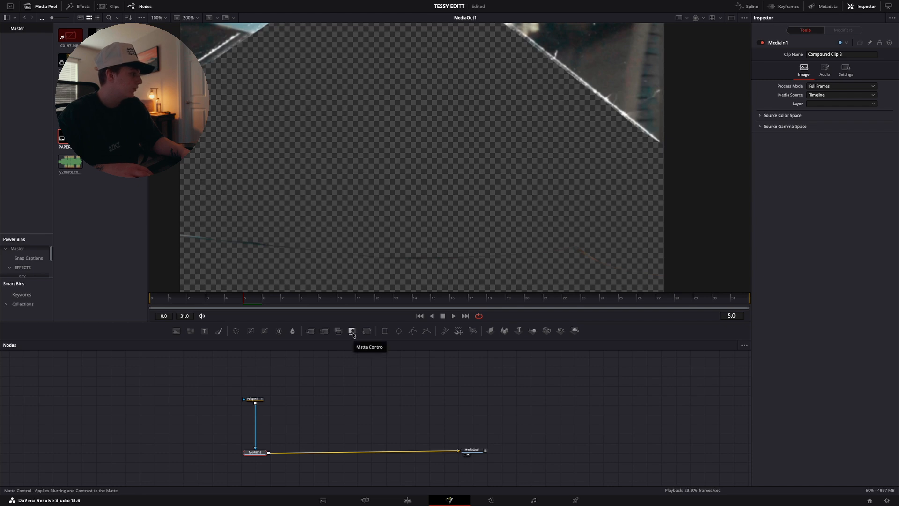
click(353, 332)
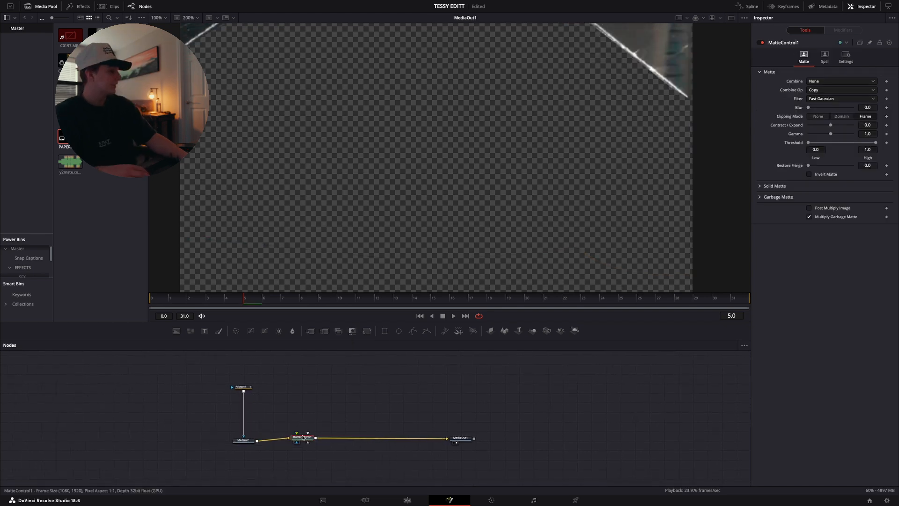
Add a second Polygon mask, connect it to MatteControl1's garbage matte input and position it above that node
click(197, 18)
click(192, 28)
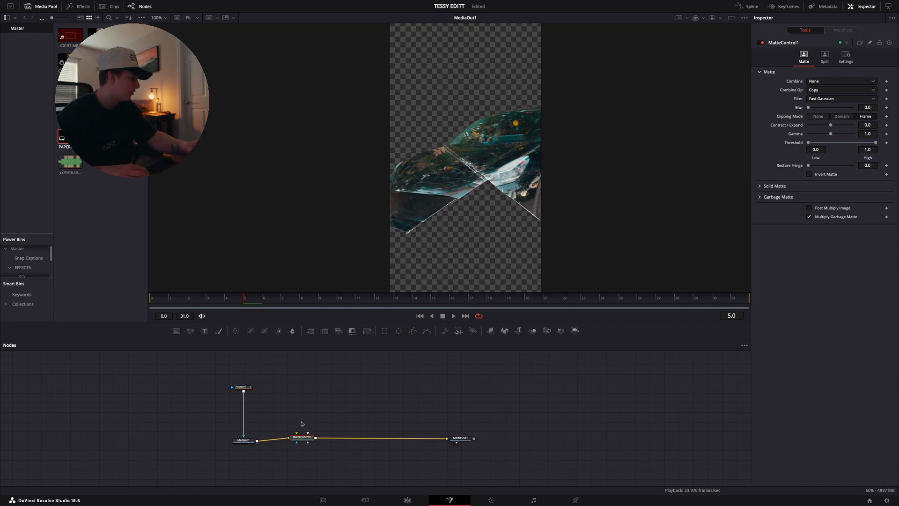
mouse_move(413, 330)
mouse_down()
mouse_move(306, 393)
mouse_move(297, 436)
mouse_up()
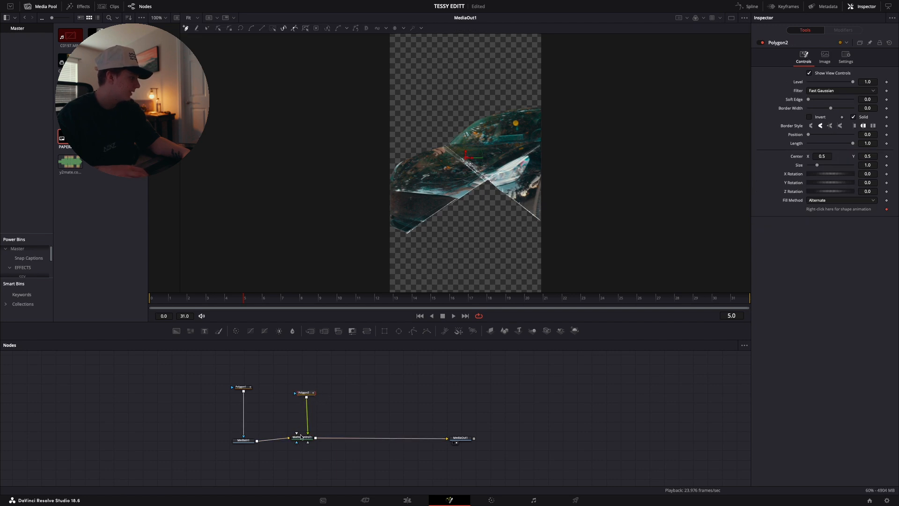
drag(306, 393, 305, 383)
scroll(518, 212, right, 3)
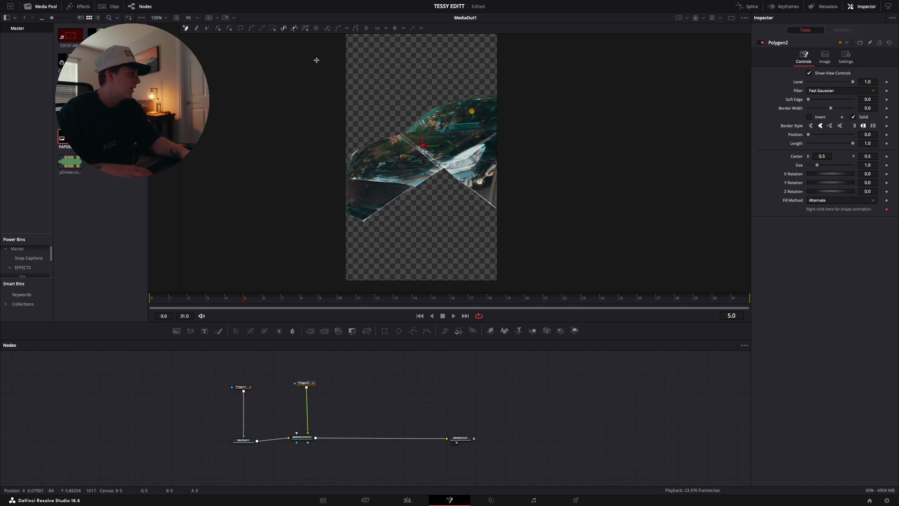
Outline the right-hand paper section with Polygon2 and align its lower points with the crease running from the crossing to the image edge
click(196, 18)
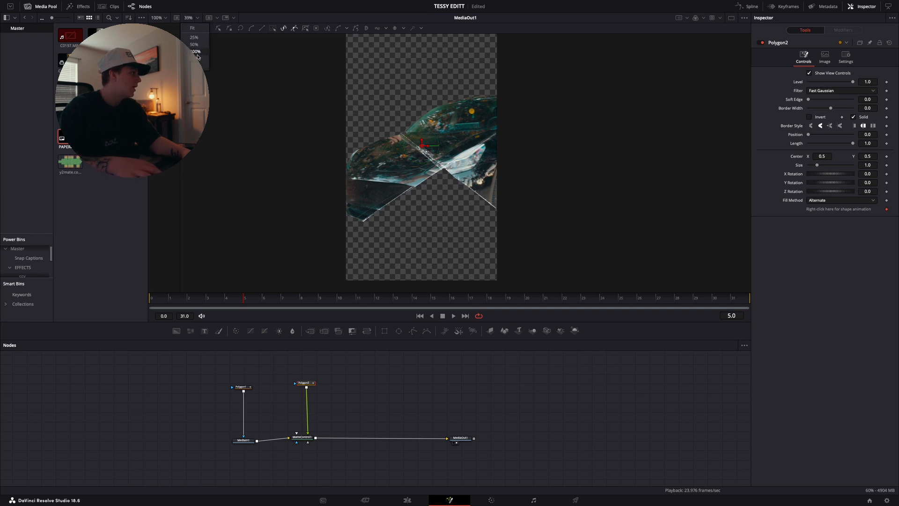
click(196, 58)
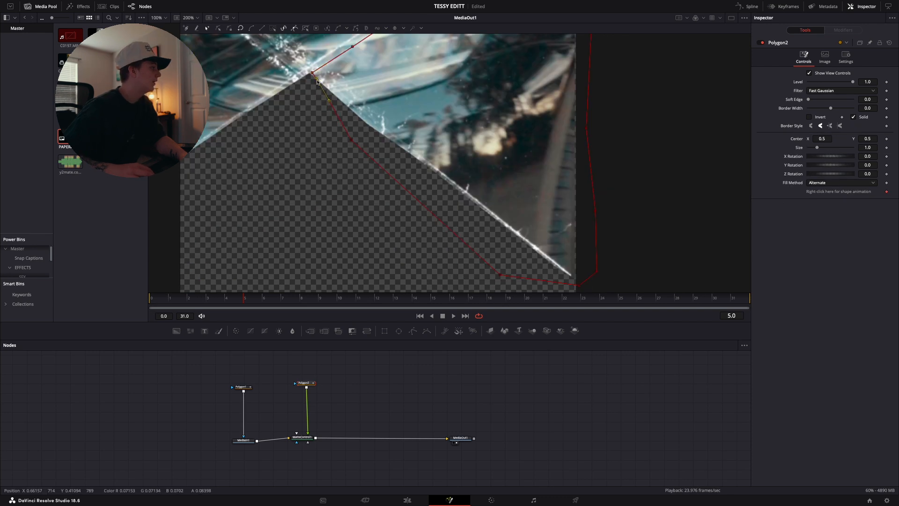
click(312, 73)
drag(350, 139, 348, 109)
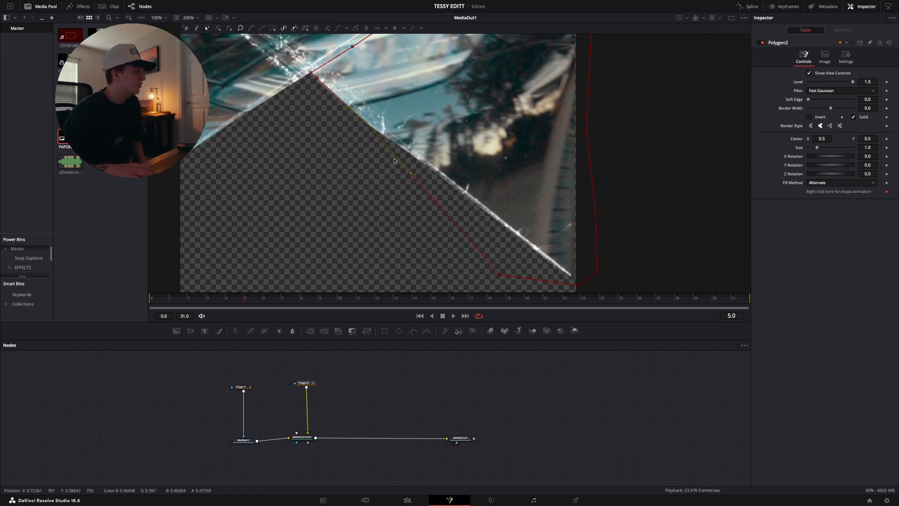
mouse_move(412, 173)
mouse_down()
mouse_move(420, 160)
mouse_move(410, 175)
mouse_up()
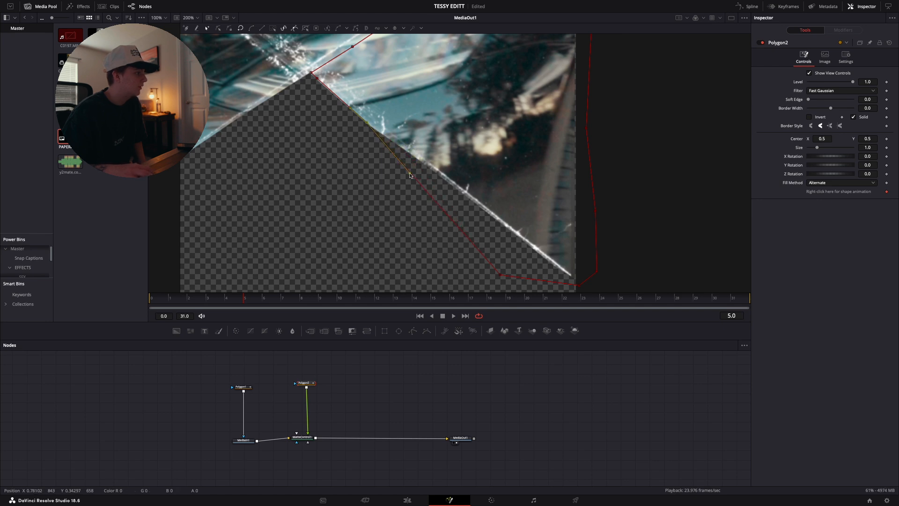
click(500, 276)
drag(528, 247, 526, 241)
click(579, 284)
scroll(576, 281, up, 1)
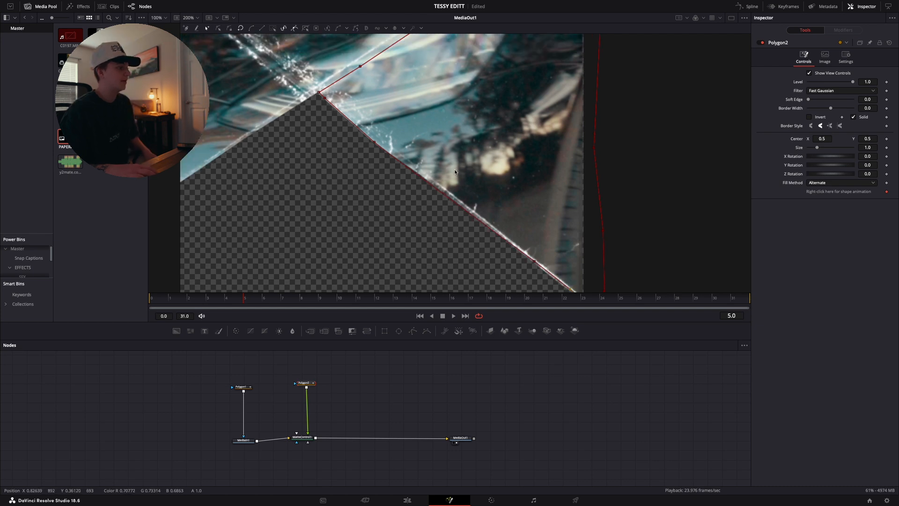
Set MatteControl1's Combine to Combine Alpha with Post Multiply Image enabled, and refine Polygon2's lower edge along the crease
click(303, 438)
click(817, 81)
click(829, 124)
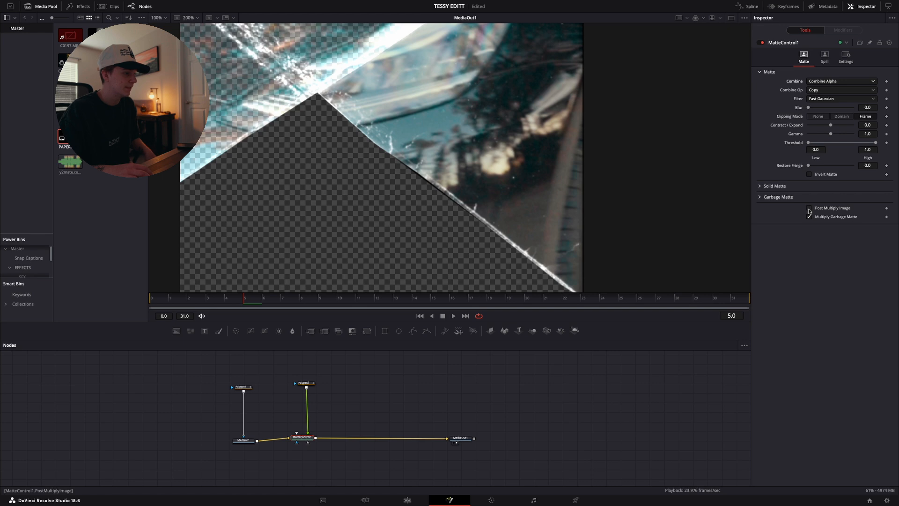
scroll(375, 78, up, 5)
scroll(375, 78, left, 3)
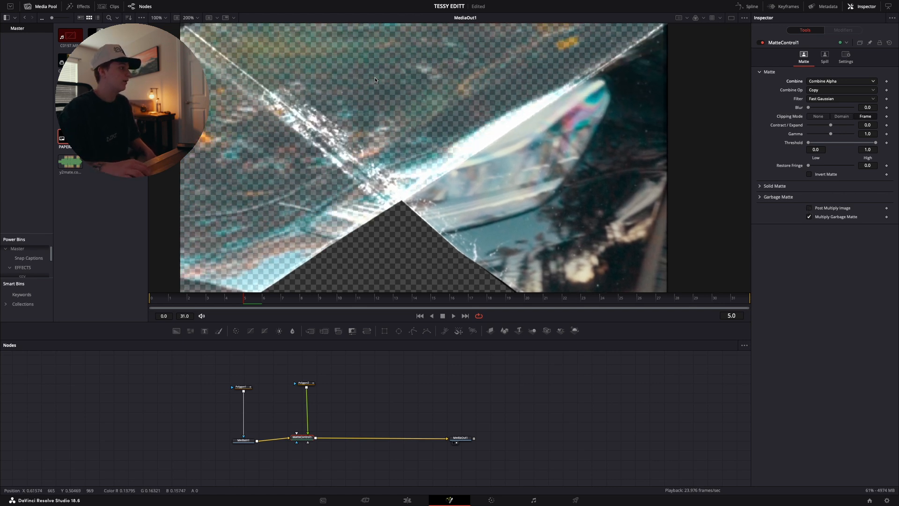
scroll(375, 80, right, 3)
scroll(374, 80, down, 5)
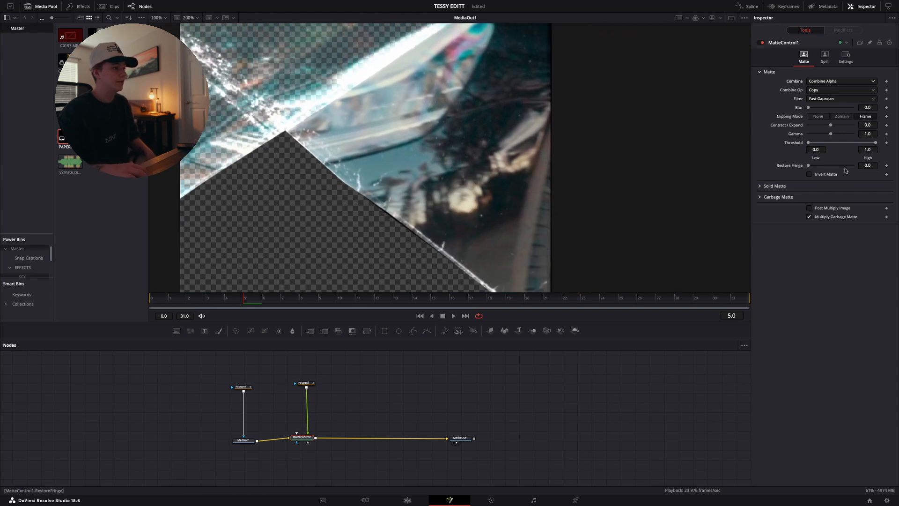
click(809, 209)
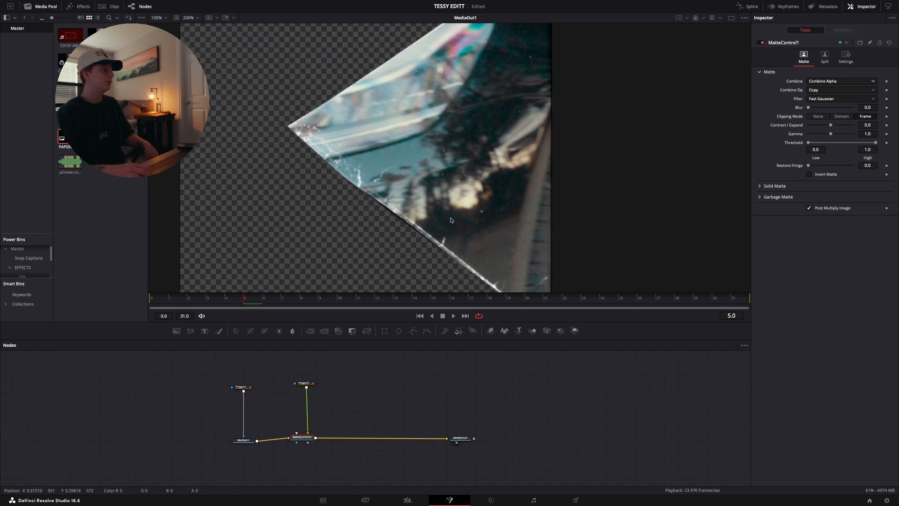
click(307, 384)
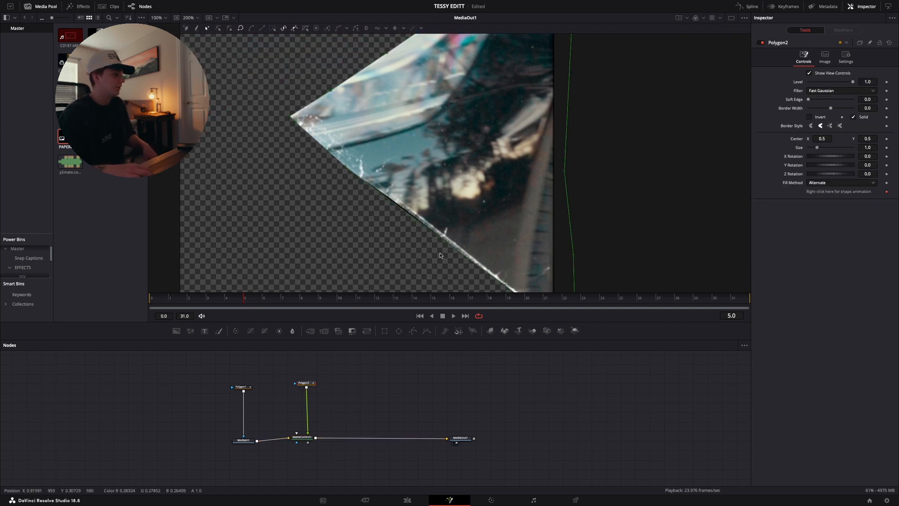
click(390, 203)
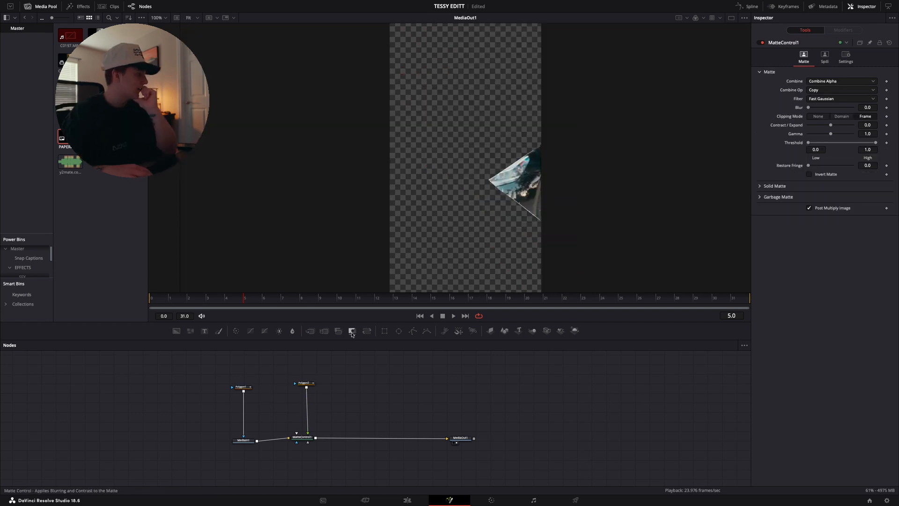
Add a second Matte Control node fed by MediaIn1 and merge it with MatteControl1's output ahead of MediaOut1
drag(352, 331, 358, 413)
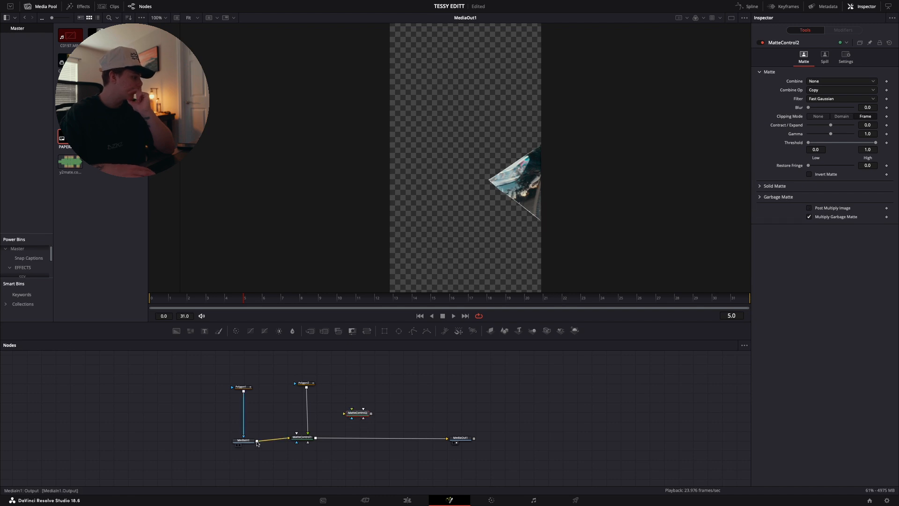
drag(258, 441, 317, 440)
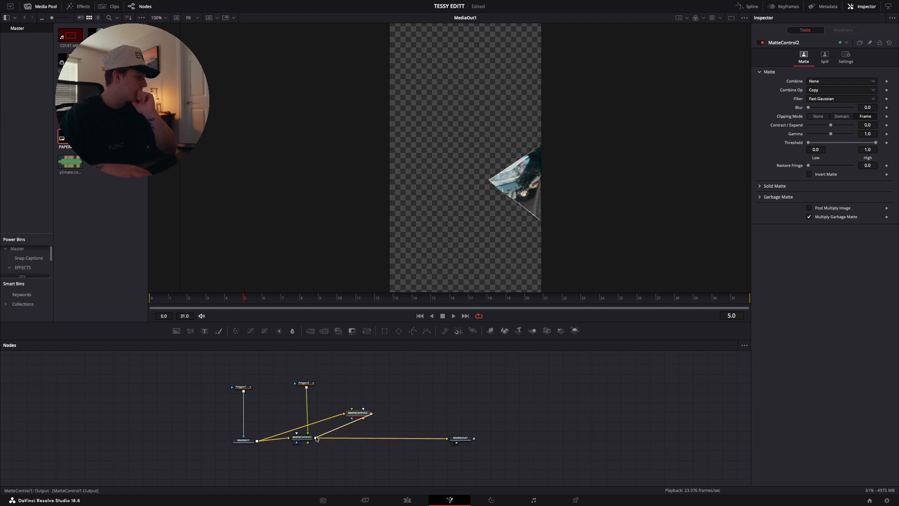
click(357, 416)
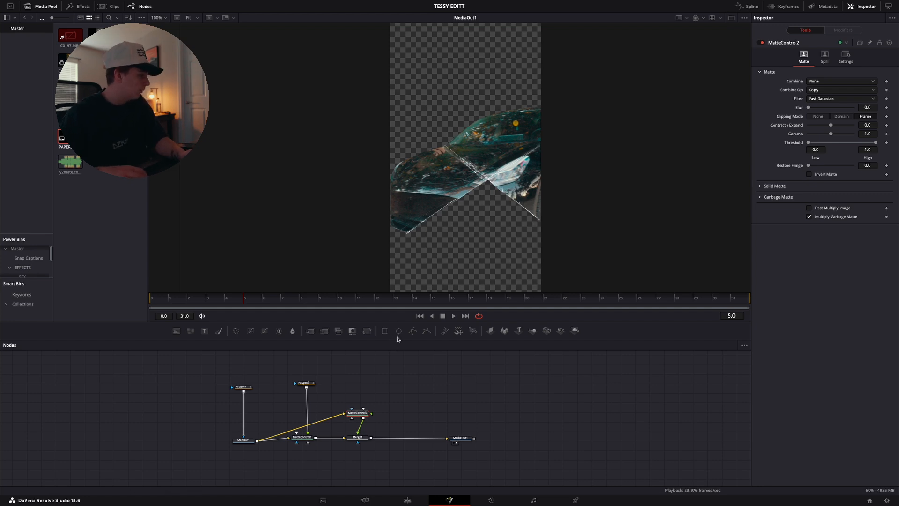
Add a third Polygon mask above MatteControl2 and trace from the crease crossing up the diagonal crease to its upper end
mouse_move(412, 331)
mouse_down()
mouse_move(355, 398)
mouse_move(355, 381)
mouse_move(372, 414)
mouse_move(370, 385)
mouse_move(370, 397)
mouse_up()
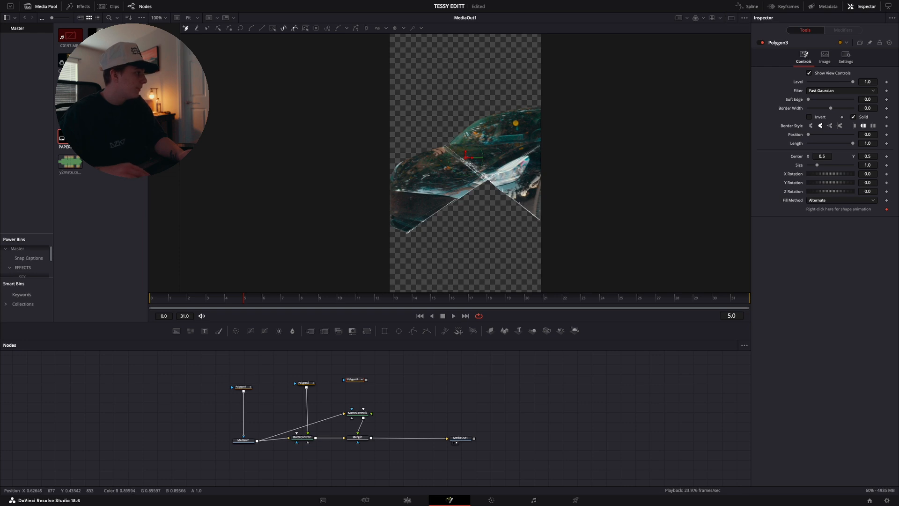
click(198, 20)
click(200, 59)
scroll(355, 152, down, 3)
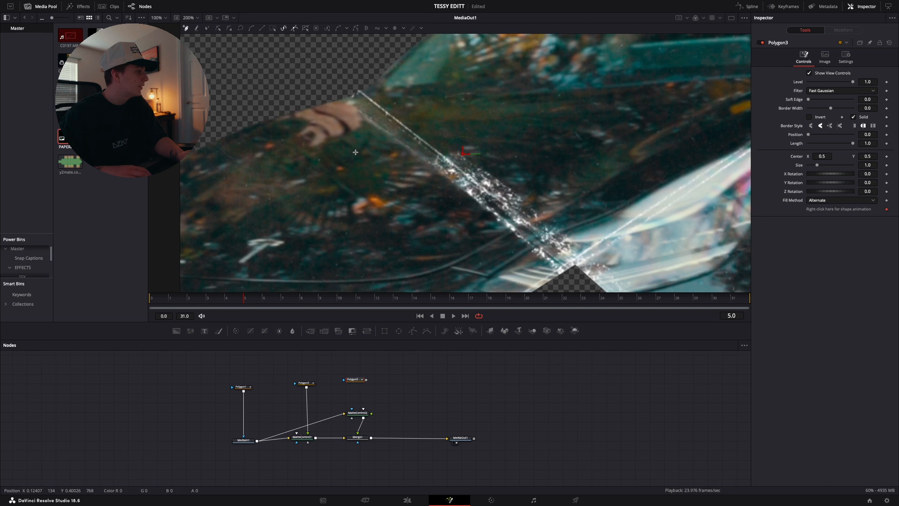
scroll(355, 152, right, 3)
scroll(355, 152, right, 1)
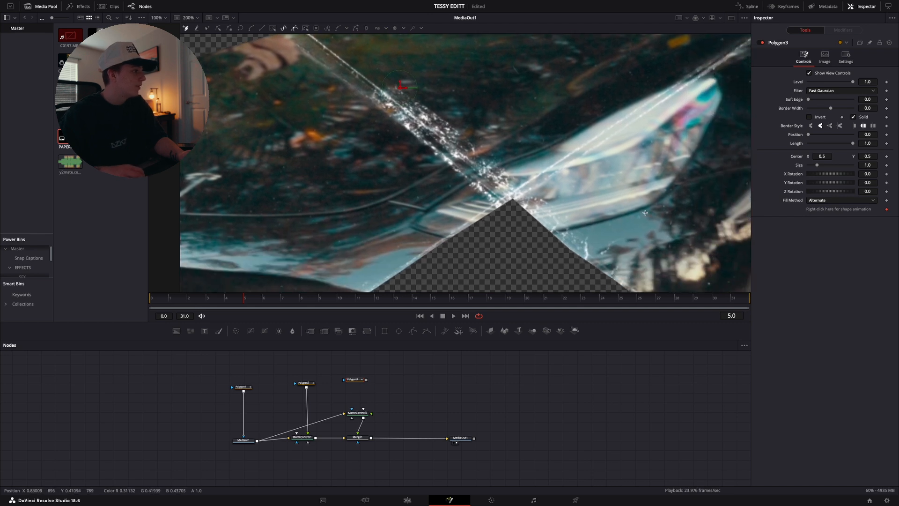
click(512, 198)
click(446, 147)
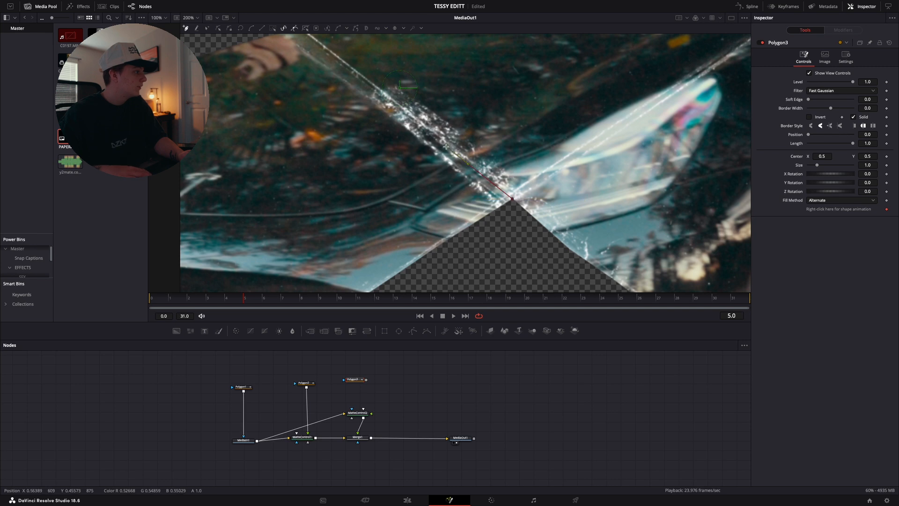
scroll(446, 147, left, 2)
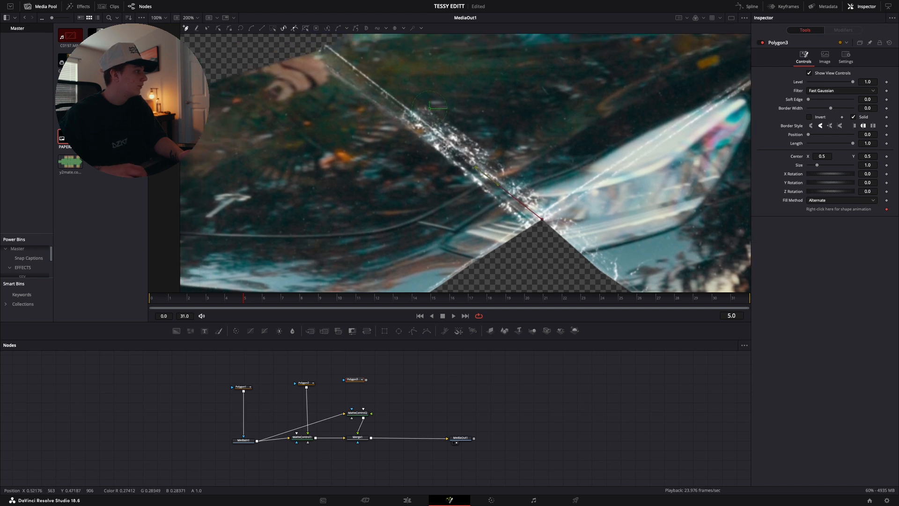
click(355, 76)
scroll(349, 74, left, 2)
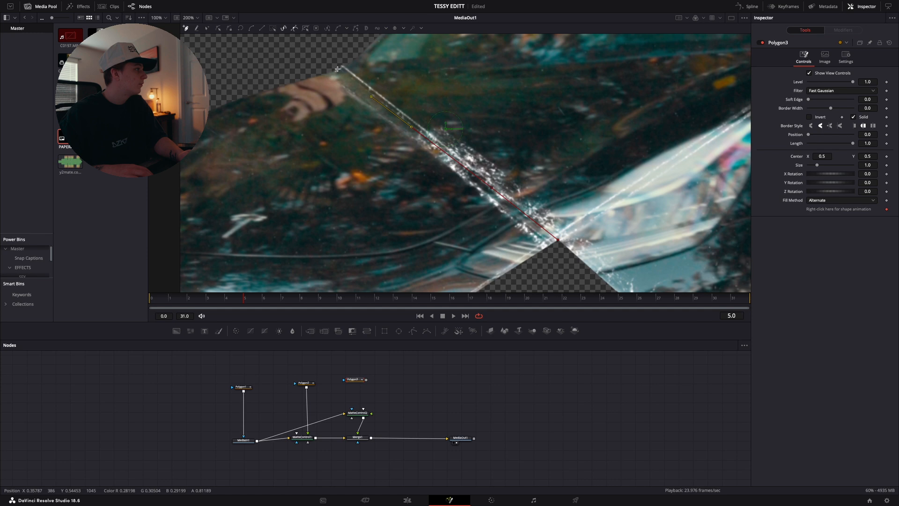
click(337, 69)
Continue Polygon3 along the car's upper edge to the image edge and close it along the right-hand crease at the crossing
scroll(334, 79, up, 2)
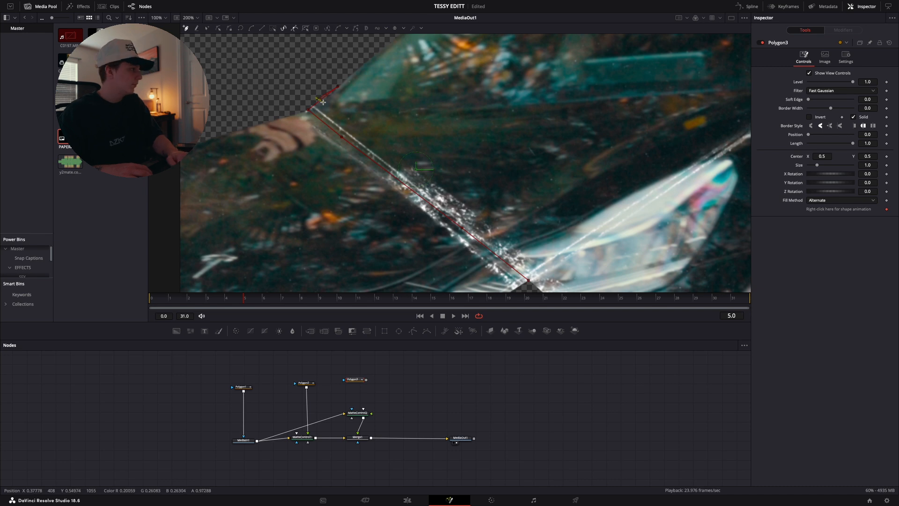
click(364, 63)
scroll(365, 66, up, 2)
scroll(377, 60, up, 2)
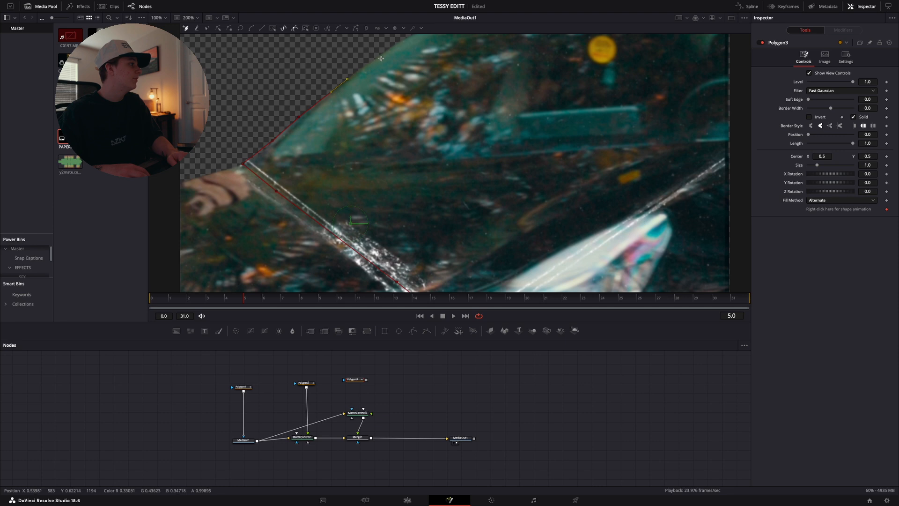
click(389, 50)
scroll(388, 49, right, 2)
click(396, 49)
scroll(397, 50, right, 3)
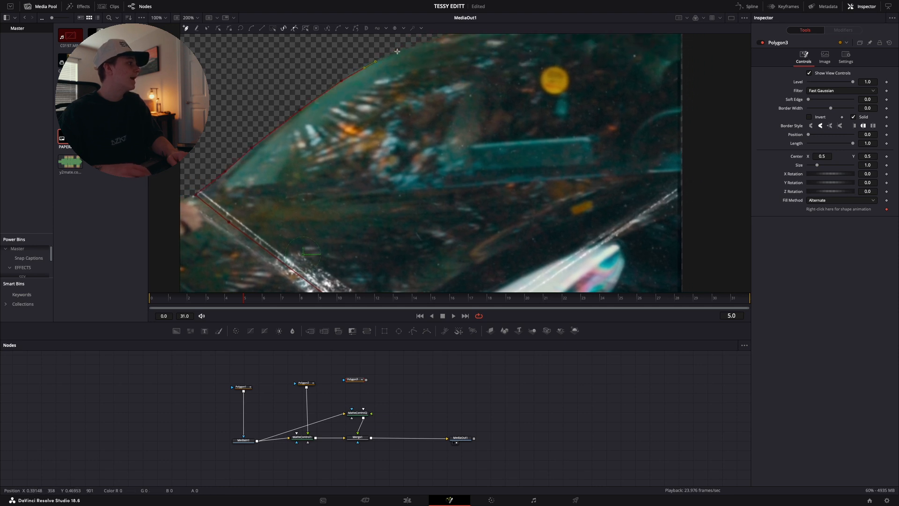
scroll(443, 41, right, 3)
click(446, 41)
scroll(446, 41, right, 4)
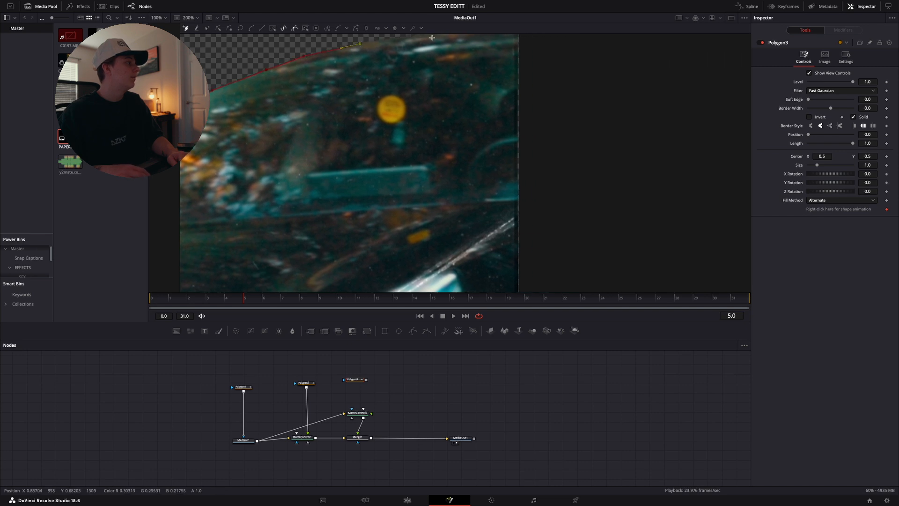
scroll(417, 53, up, 3)
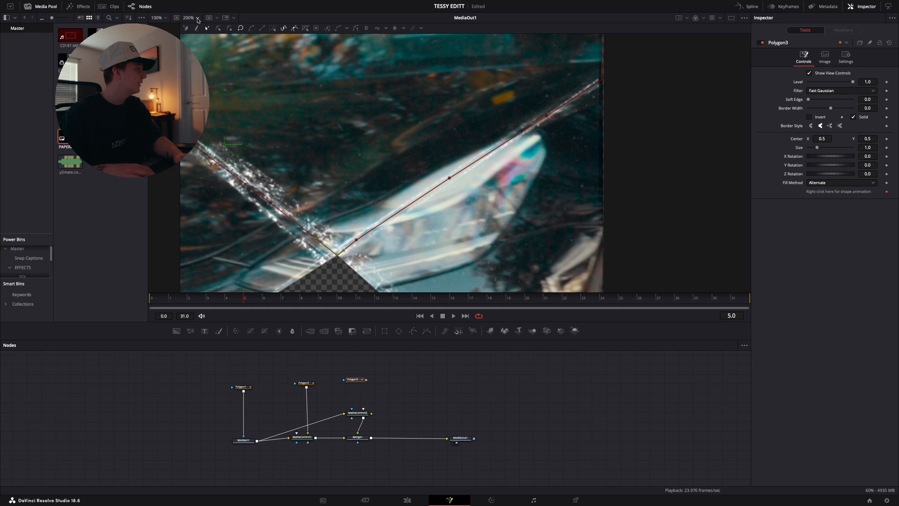
click(198, 18)
click(196, 28)
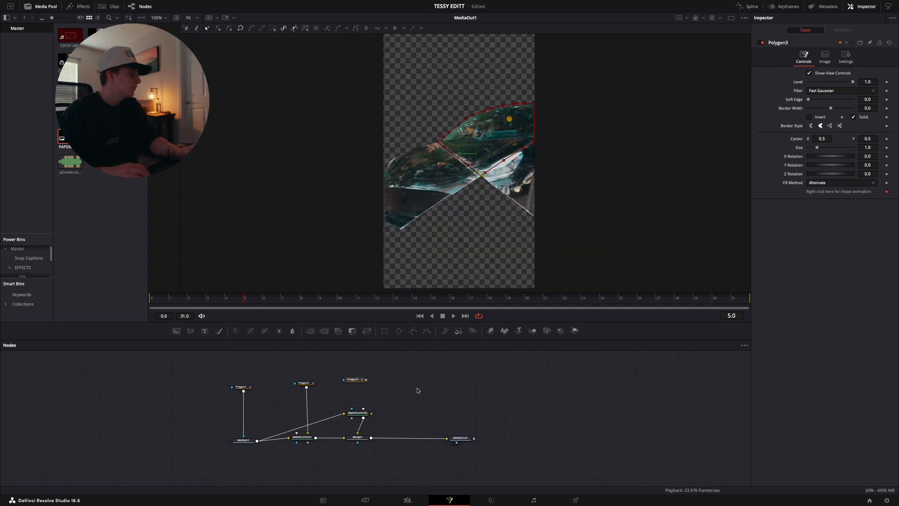
Connect Polygon3 to MatteControl2 and set that node's Combine to Combine Alpha with Post Multiply Image enabled
drag(367, 380, 367, 414)
click(356, 413)
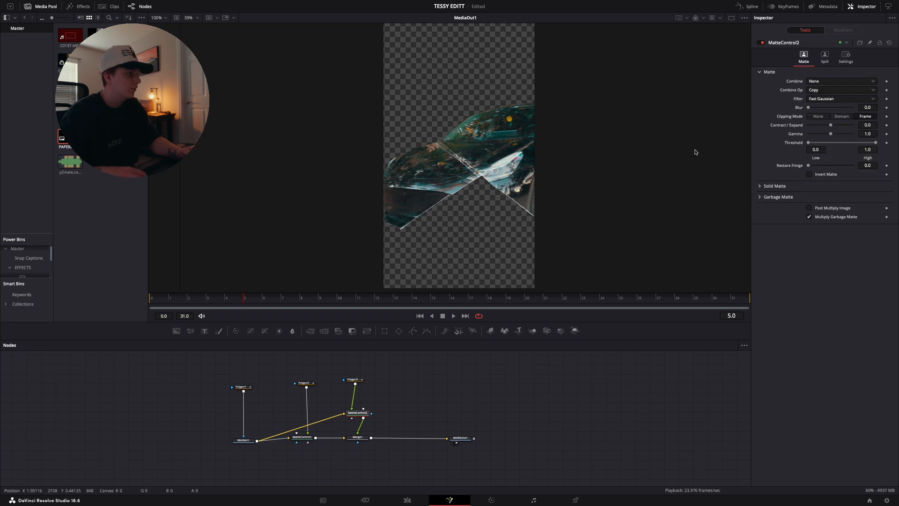
click(820, 83)
click(824, 115)
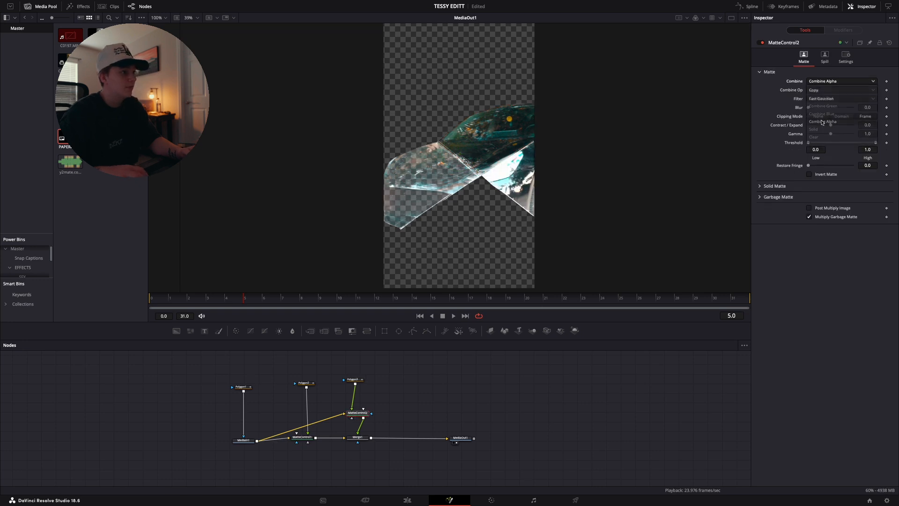
click(809, 208)
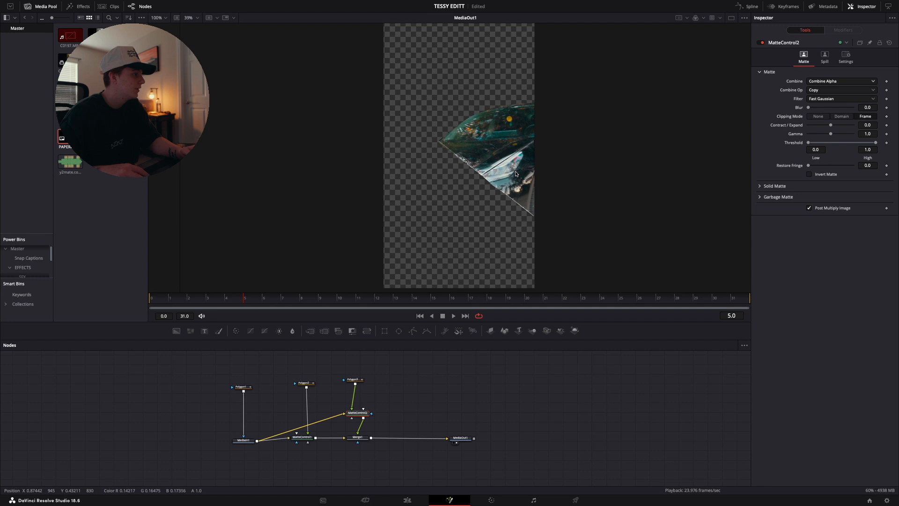
Adjust Polygon2's points along the right-hand crease to close the gap between the upper and right paper pieces
click(198, 18)
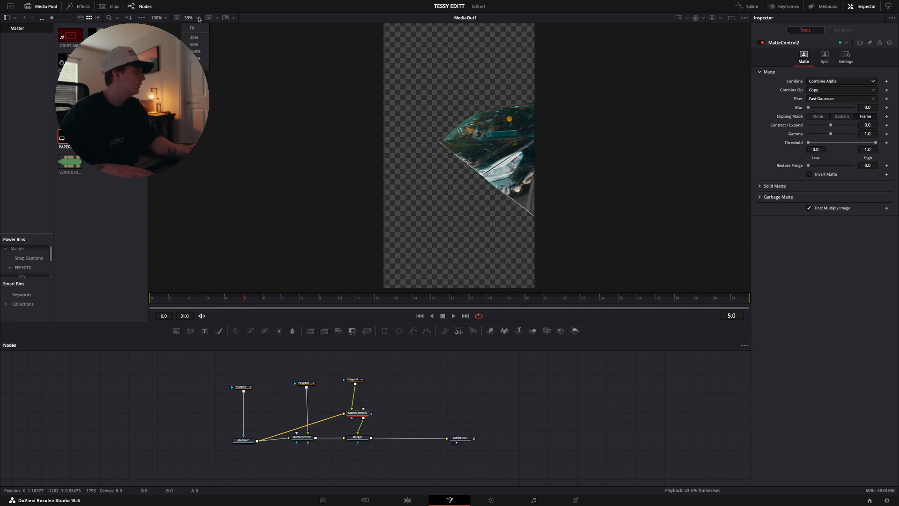
click(195, 58)
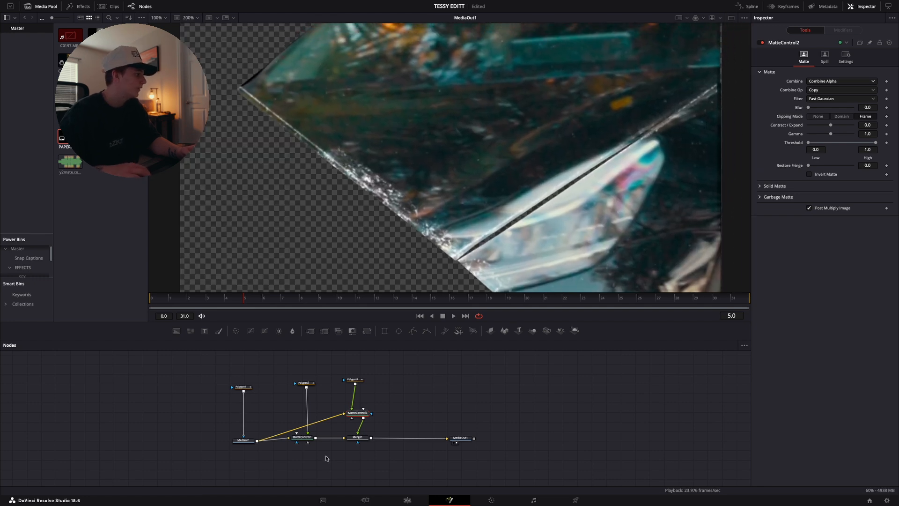
click(306, 383)
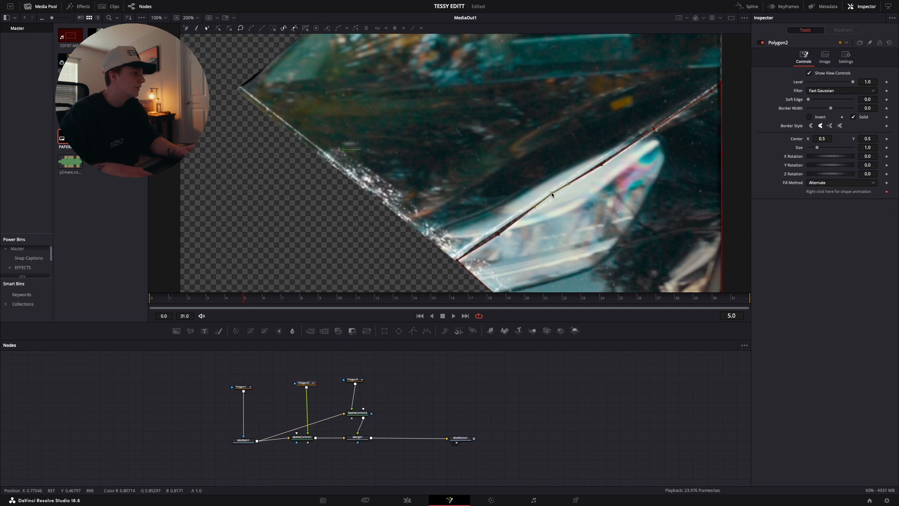
click(602, 165)
drag(601, 165, 601, 162)
drag(498, 234, 494, 230)
scroll(494, 230, right, 6)
scroll(494, 230, up, 2)
scroll(496, 233, right, 1)
scroll(495, 233, up, 1)
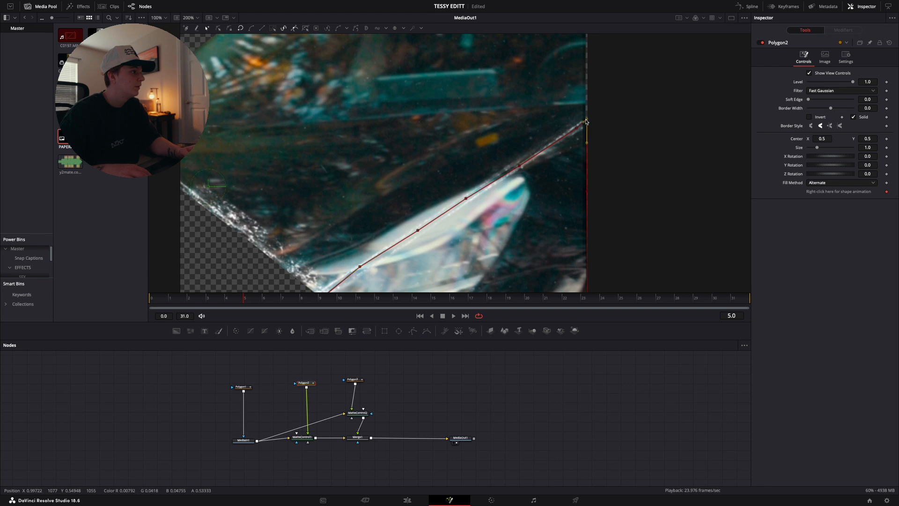
drag(586, 121, 583, 124)
scroll(620, 146, down, 5)
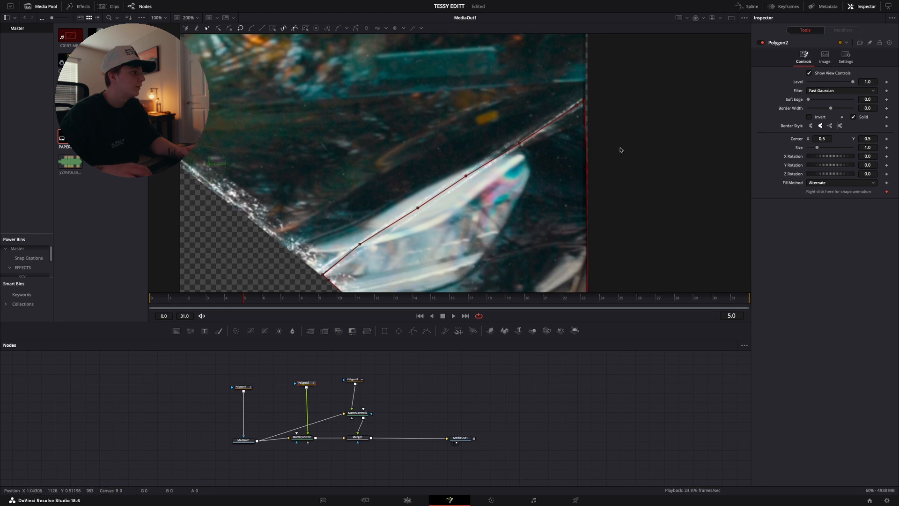
Add a Transform node between MatteControl2 and Merge1, testing a horizontal Center shift and undoing it
click(360, 414)
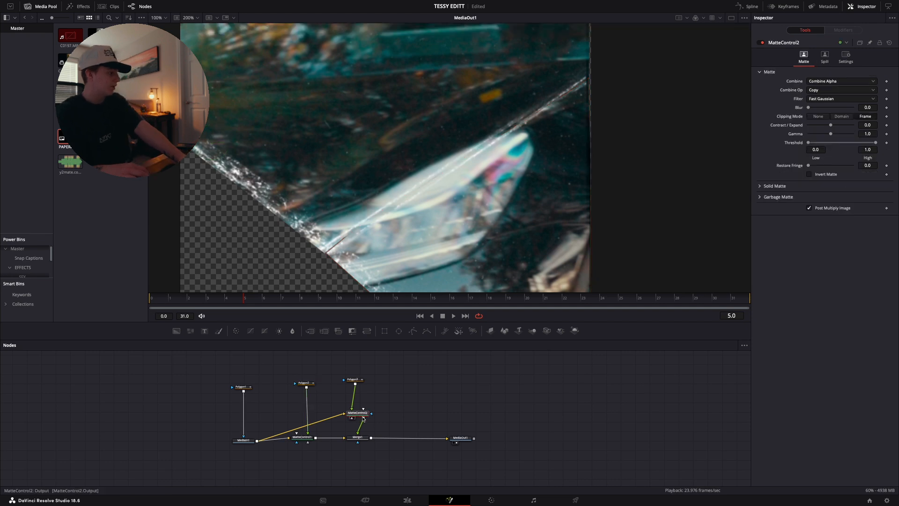
click(367, 330)
mouse_move(822, 81)
mouse_down()
mouse_move(783, 81)
mouse_move(833, 81)
mouse_move(818, 81)
mouse_up()
key(super+z)
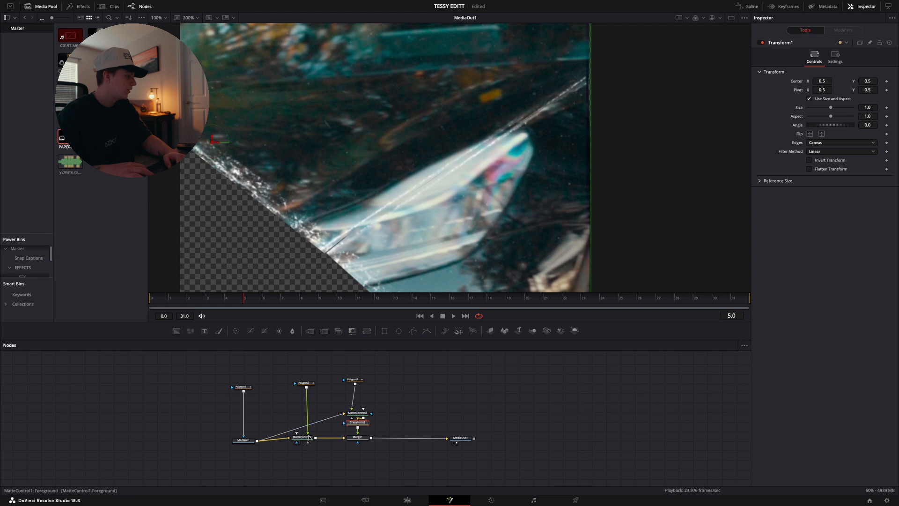
Move the MediaIn1 and MatteControl1 node group away from Merge1 and add a Transform after MatteControl1, testing and undoing Center X 0.53
drag(215, 376, 178, 442)
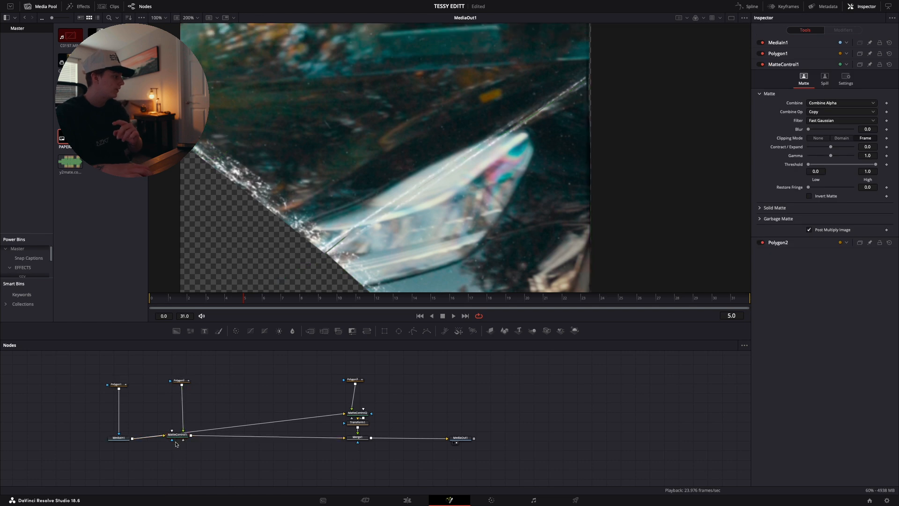
click(178, 436)
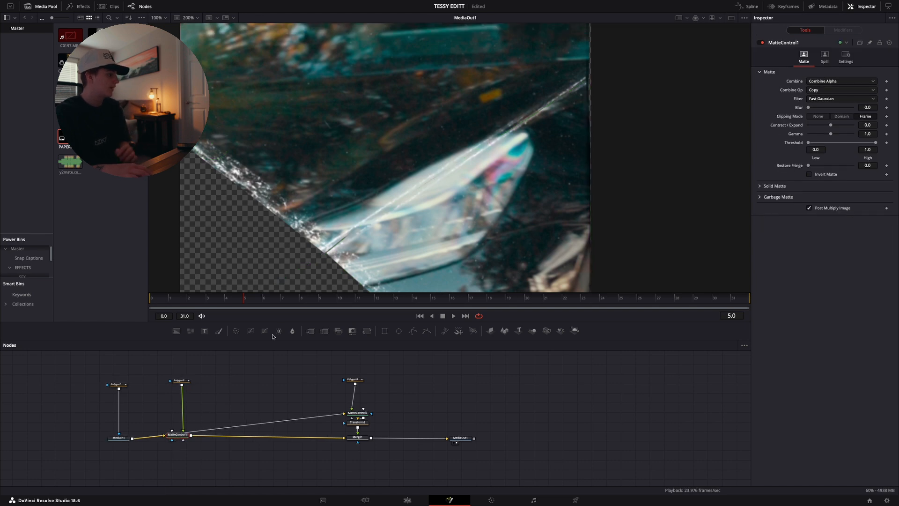
click(364, 330)
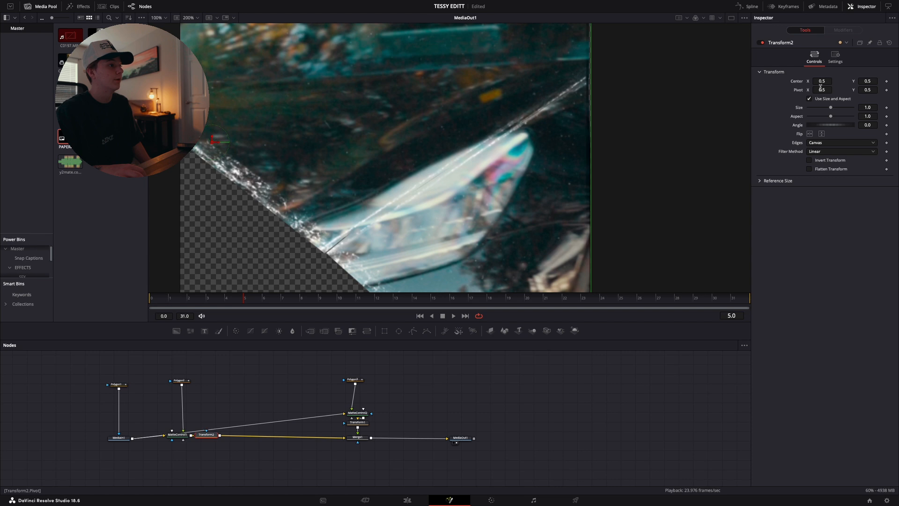
mouse_move(819, 79)
mouse_down()
mouse_move(843, 78)
mouse_move(830, 79)
mouse_up()
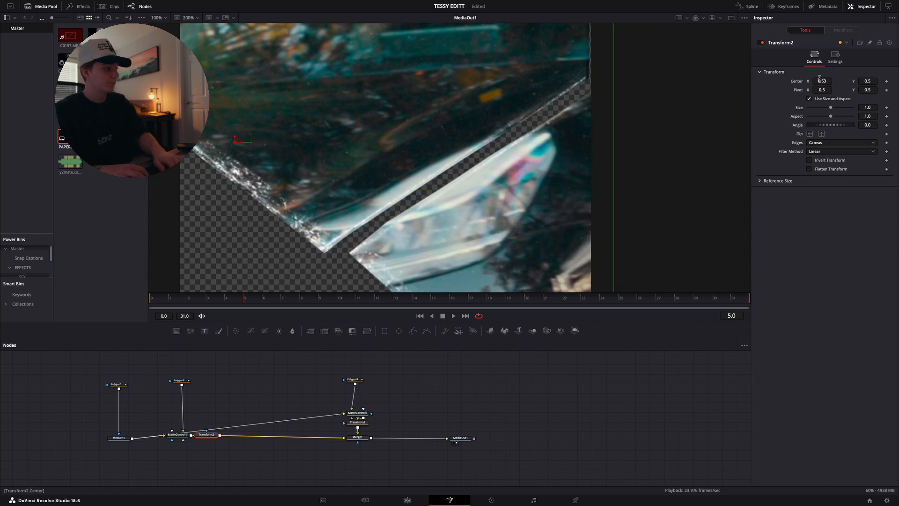
key(super+z)
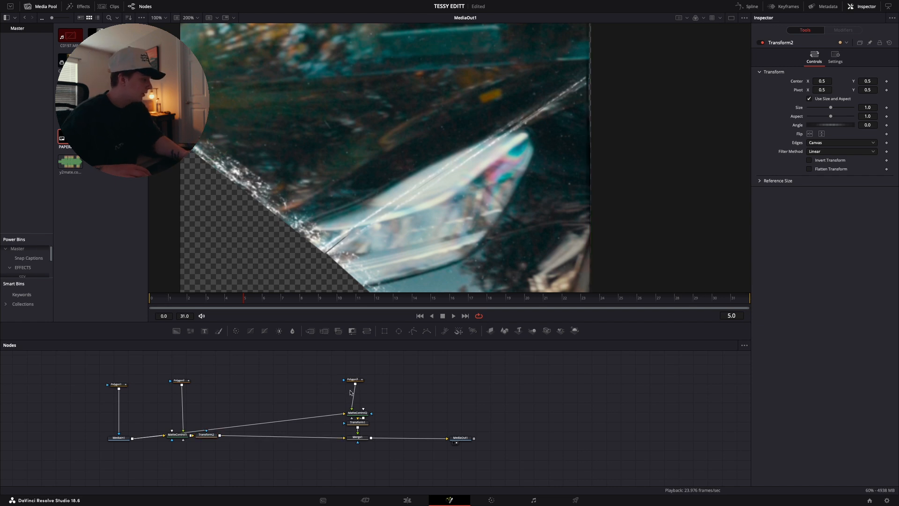
Reposition the Polygon3 branch with its Matte Control, Transform and Merge nodes to tidy the node layout
drag(317, 375, 300, 436)
click(214, 435)
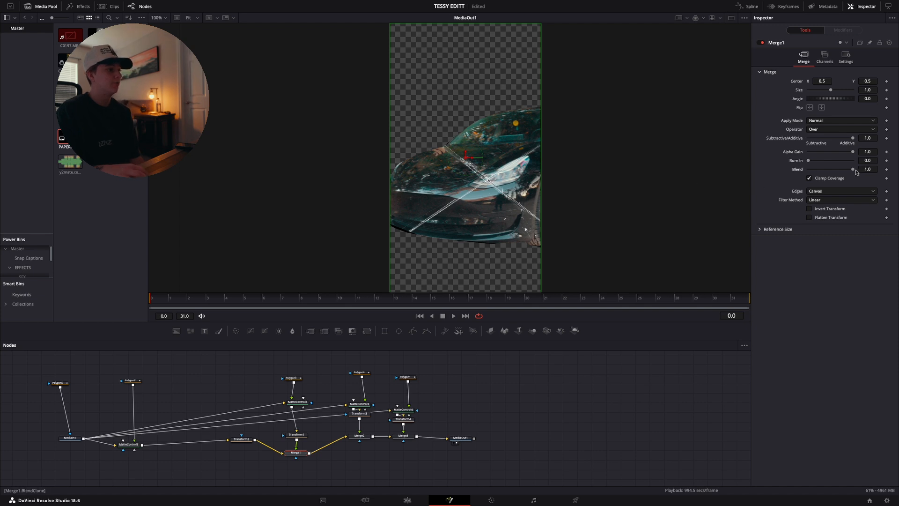
Set the Blend of Merge2 and Merge3 to 0.0 to hide the left and lower paper pieces
click(359, 436)
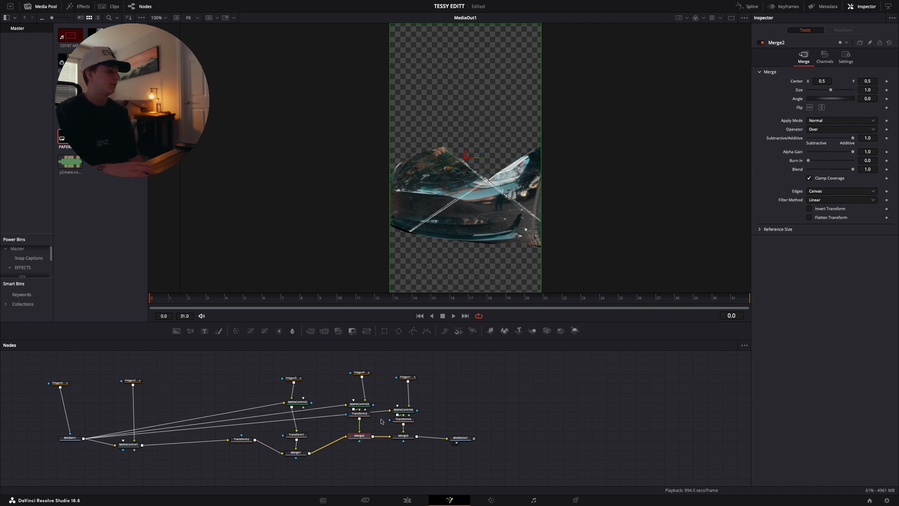
drag(853, 169, 775, 172)
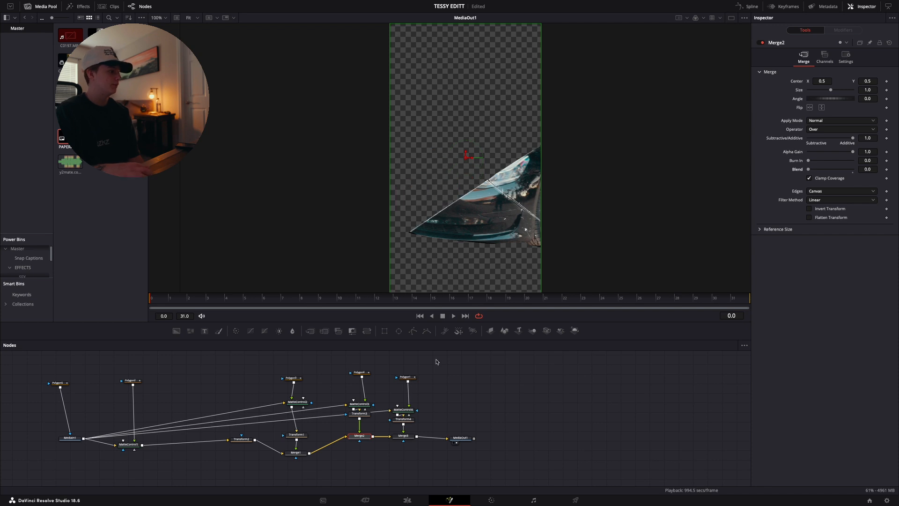
click(405, 437)
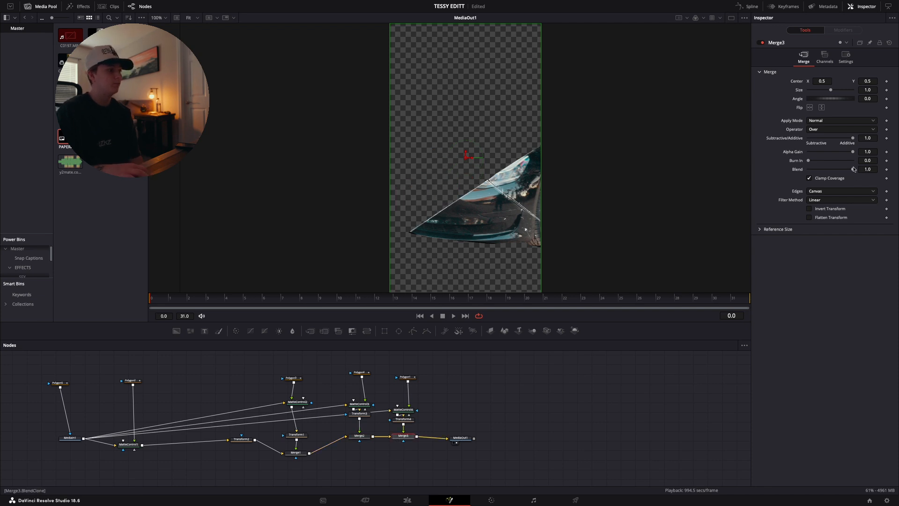
drag(852, 170, 768, 173)
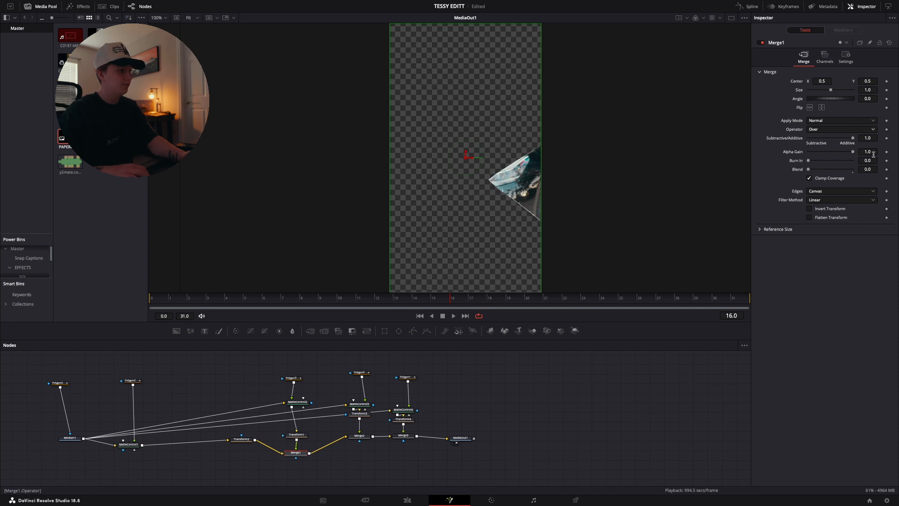
Keyframe Merge1's Blend at 0.0 on frame 20 and 1.0 on frame 21
click(887, 169)
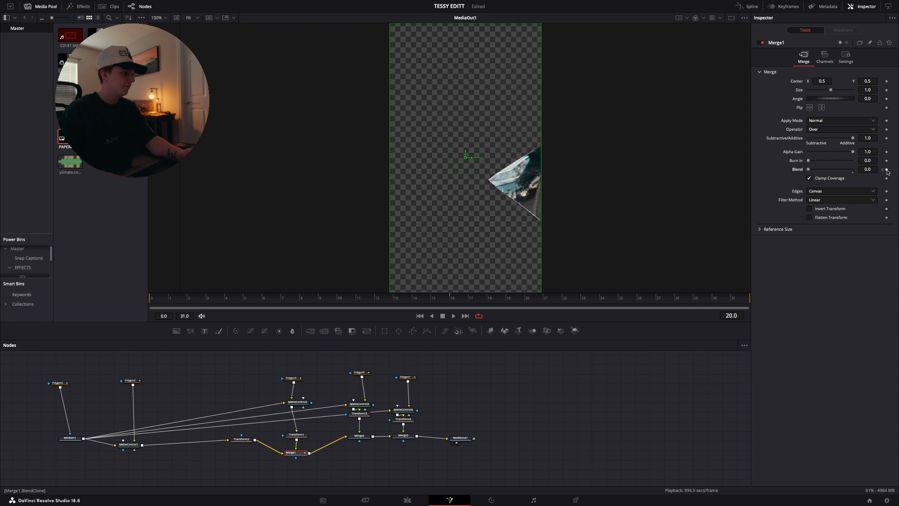
key(Right)
drag(808, 170, 898, 173)
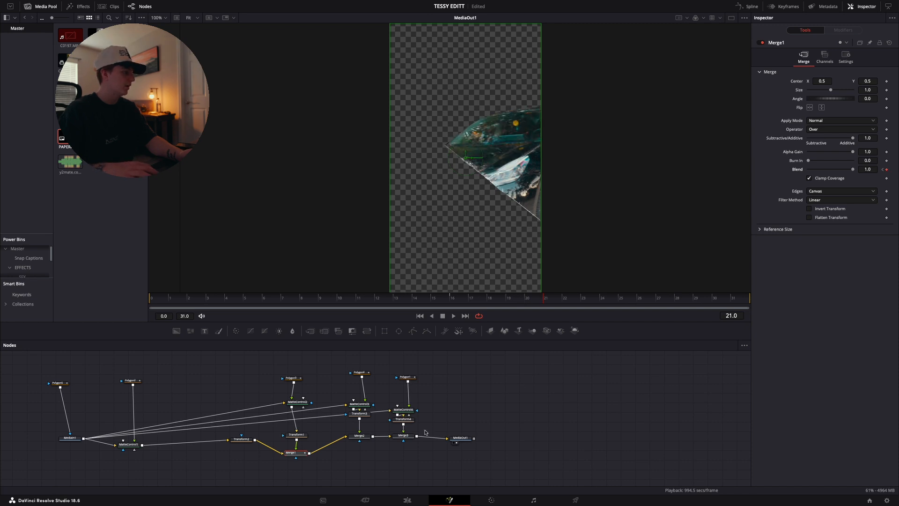
Keyframe Merge2's Blend to switch from 0.0 to 1.0 at frame 26
click(360, 436)
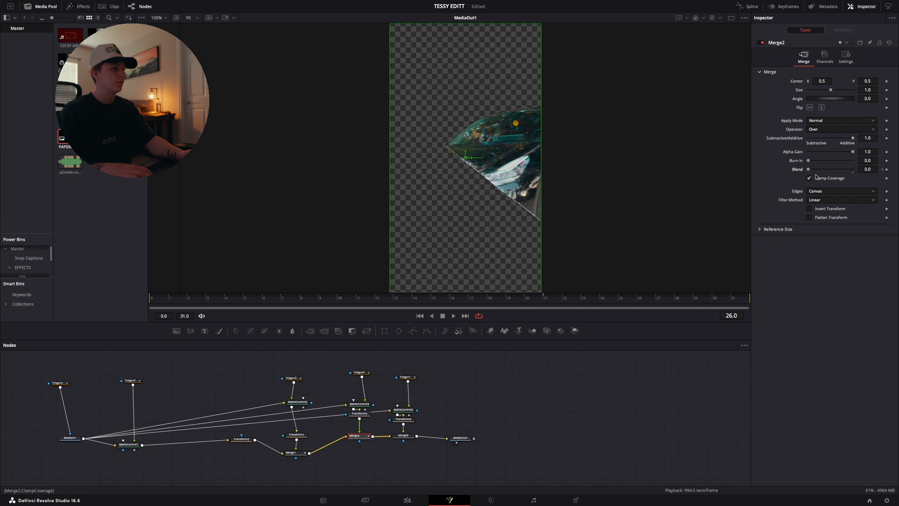
drag(820, 172, 857, 171)
Set Merge3's Blend to 1.0 at frame 31 and play back the piece-by-piece reveal
click(401, 436)
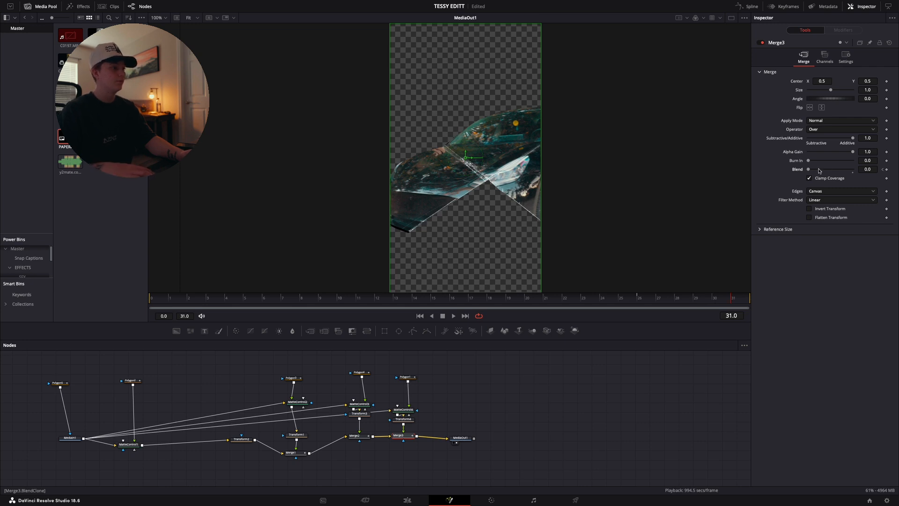
drag(809, 170, 857, 170)
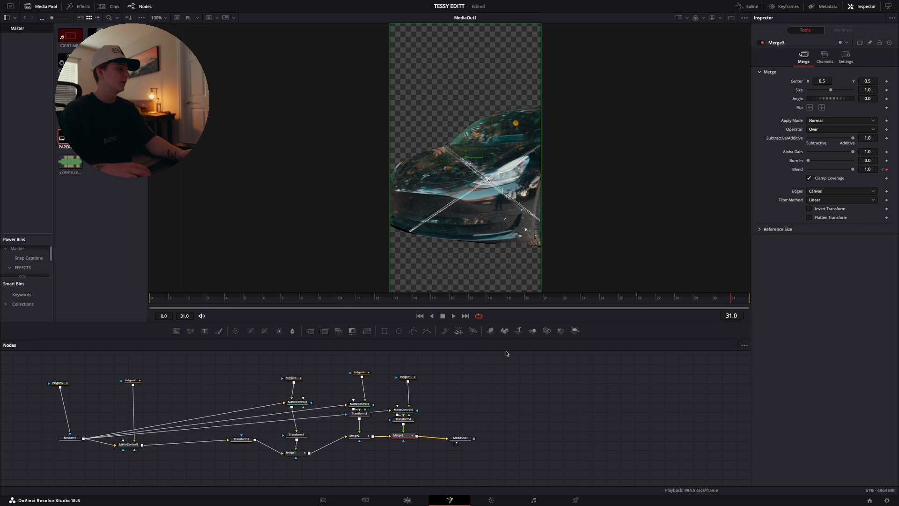
click(475, 300)
key(space)
key(space)
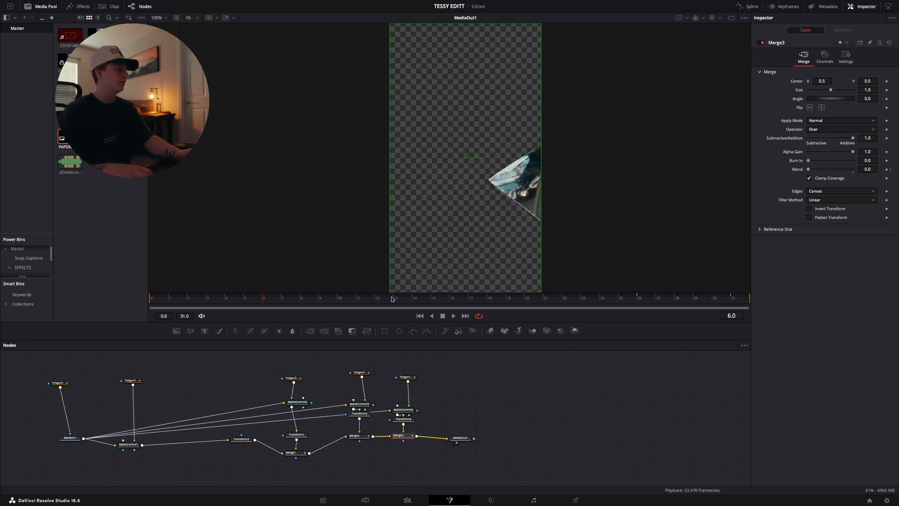
key(space)
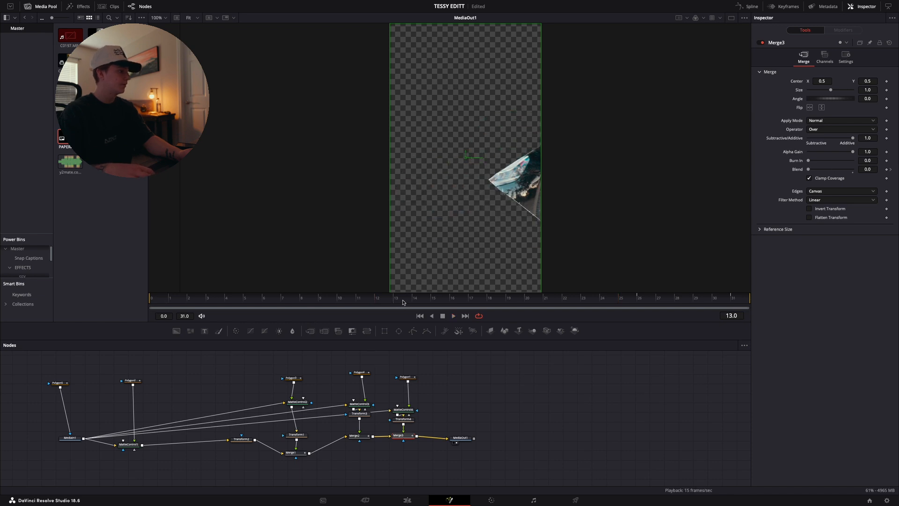
Show the polygon and Merge1 to Merge3 Blend curves in the Spline editor and fit them in the graph
click(746, 6)
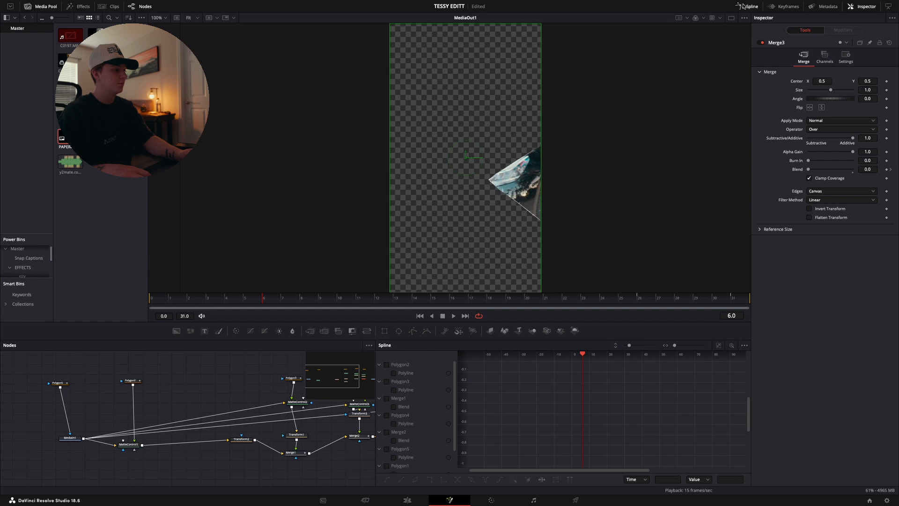
click(387, 365)
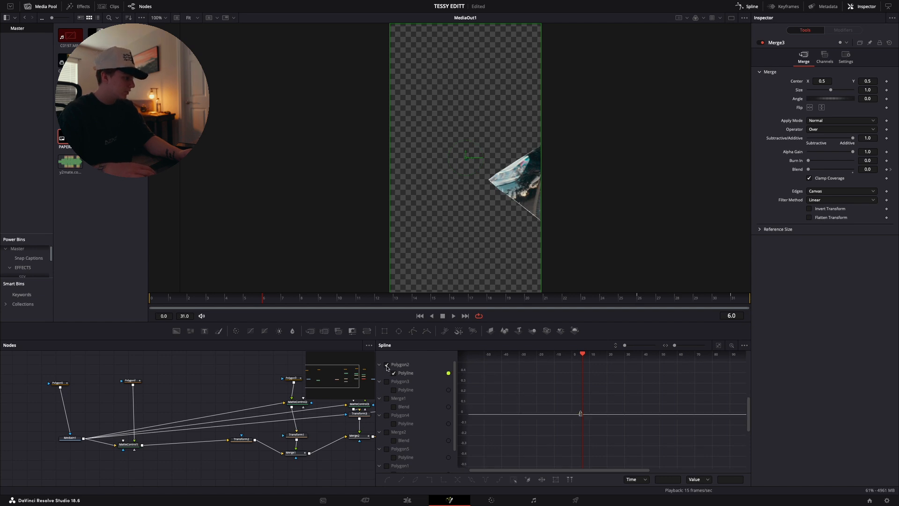
click(387, 382)
click(386, 398)
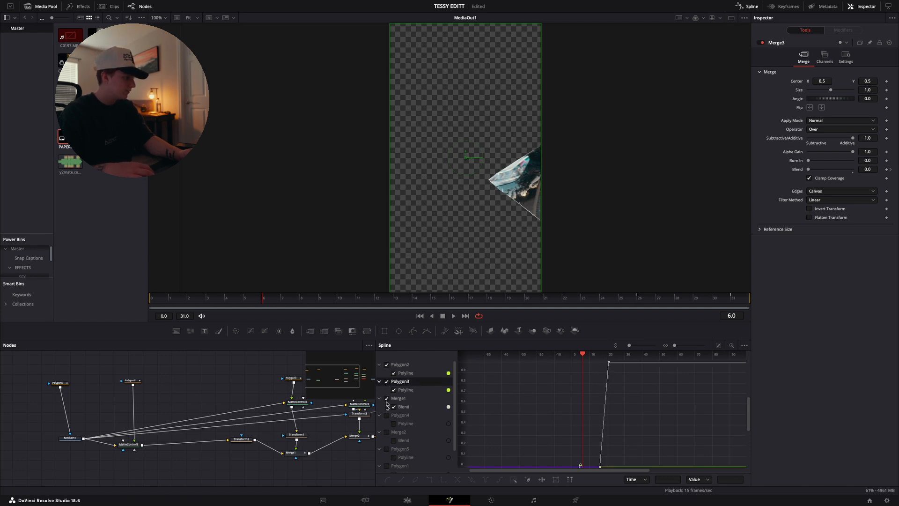
click(386, 416)
scroll(386, 418, down, 1)
click(386, 415)
scroll(385, 426, down, 1)
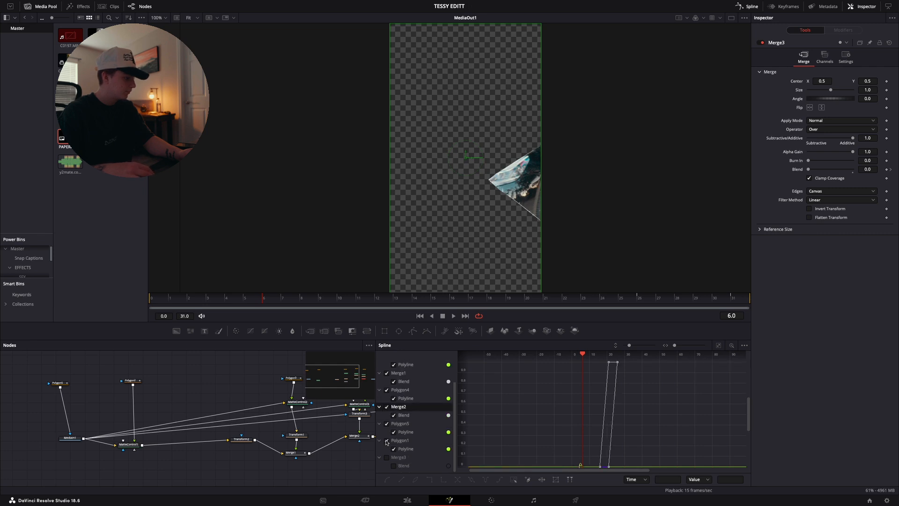
click(386, 457)
click(718, 345)
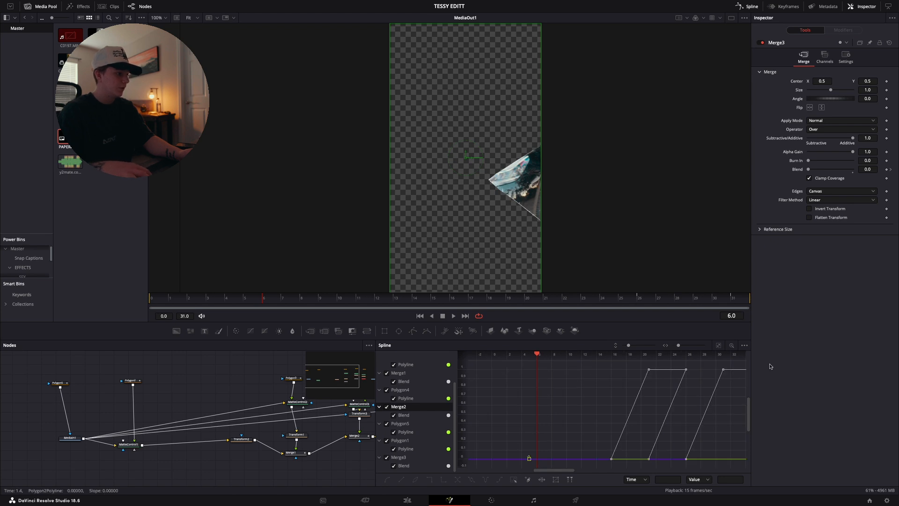
Convert all the Blend keyframes to stepped interpolation so each piece pops in instantly, and play back the composition
drag(487, 365, 743, 466)
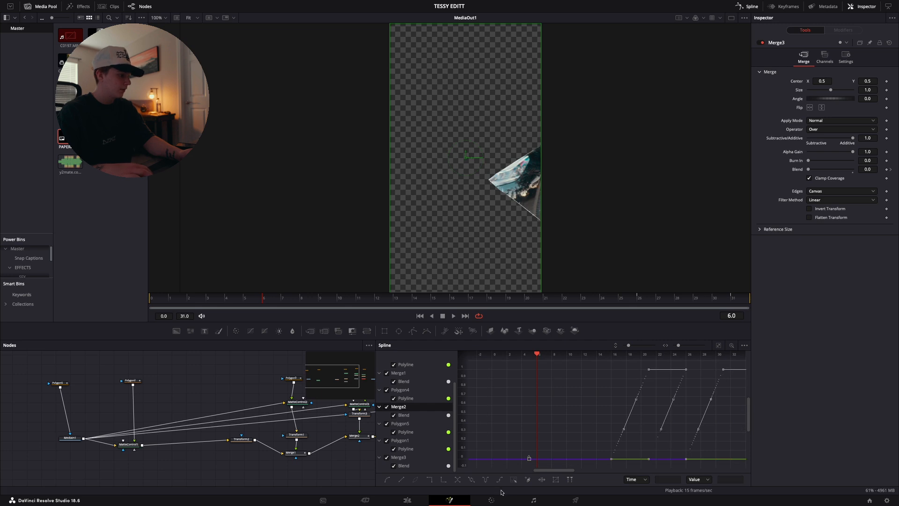
click(429, 479)
key(space)
key(space)
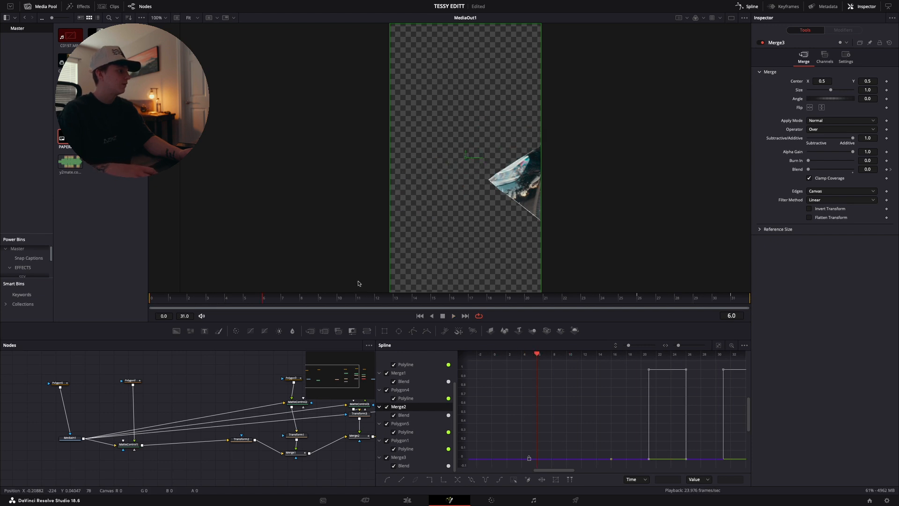
key(space)
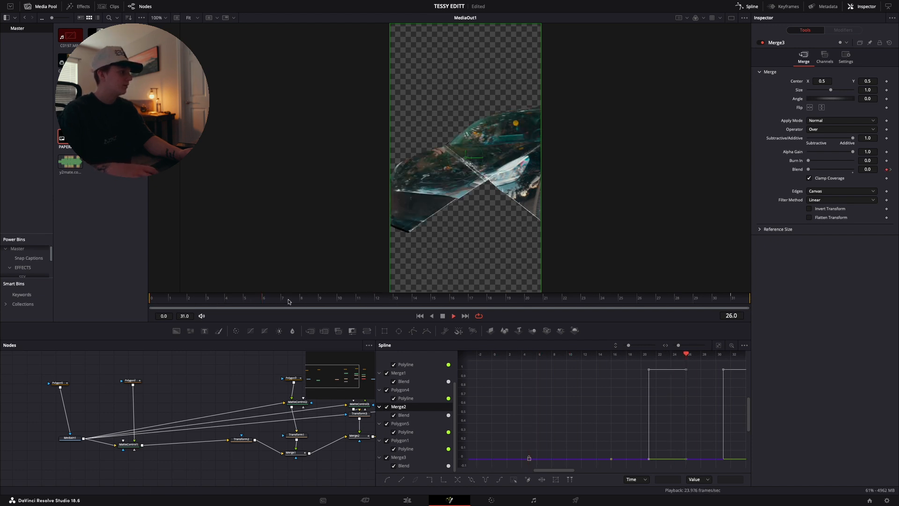
Return to the Edit page and play back the Compound Clip 8 reveal over the footage
click(406, 500)
drag(551, 333, 560, 334)
key(shift+[)
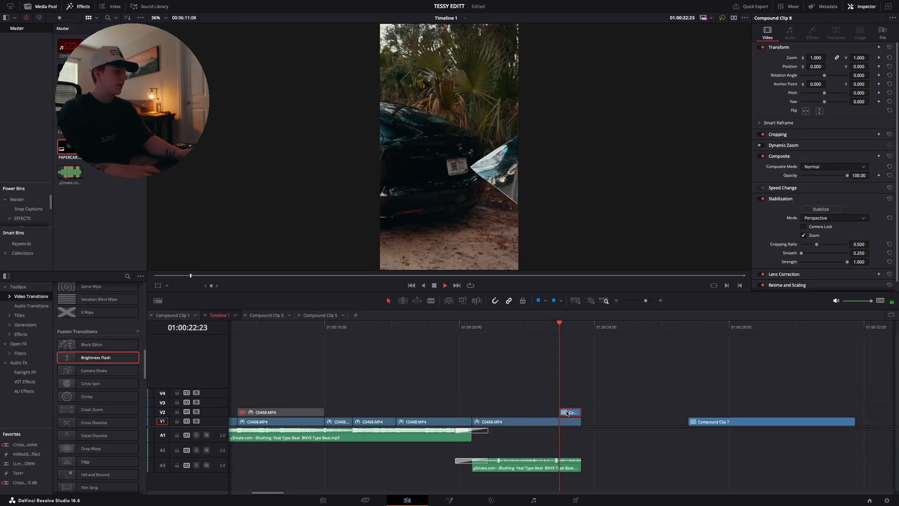
key(space)
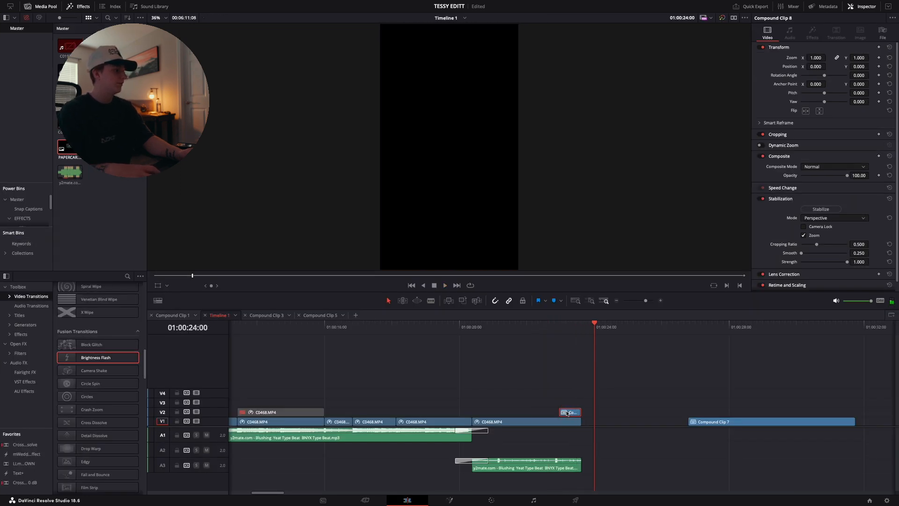
click(571, 334)
key(space)
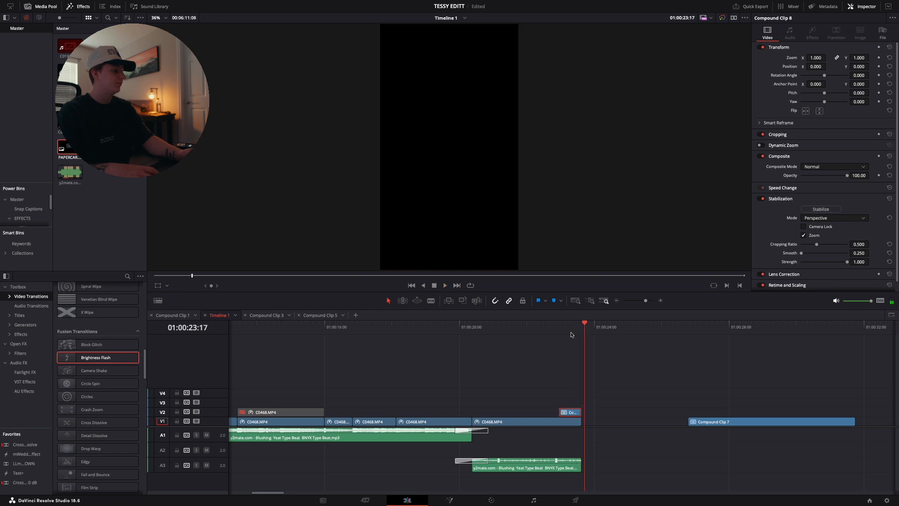
key(Up)
key(Up)
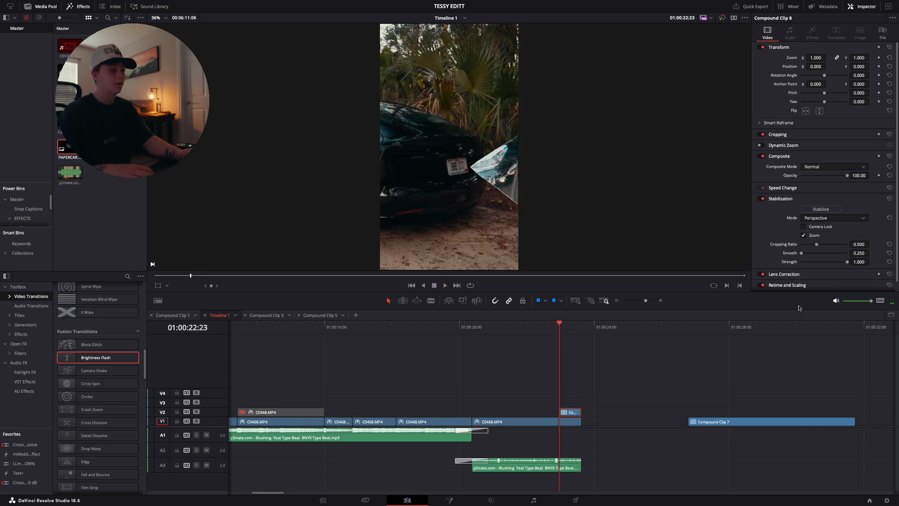
Add a Brightness Flash transition to the end of Compound Clip 8 on track V2
click(661, 301)
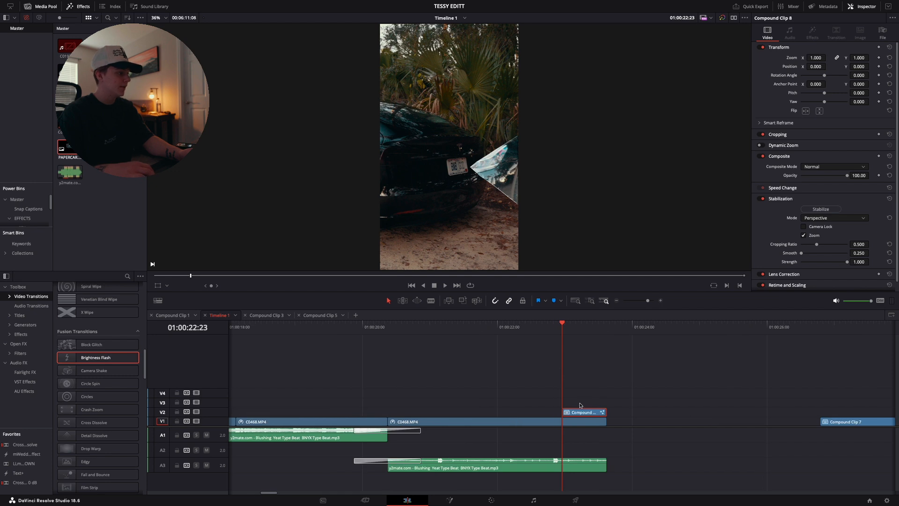
scroll(579, 406, right, 3)
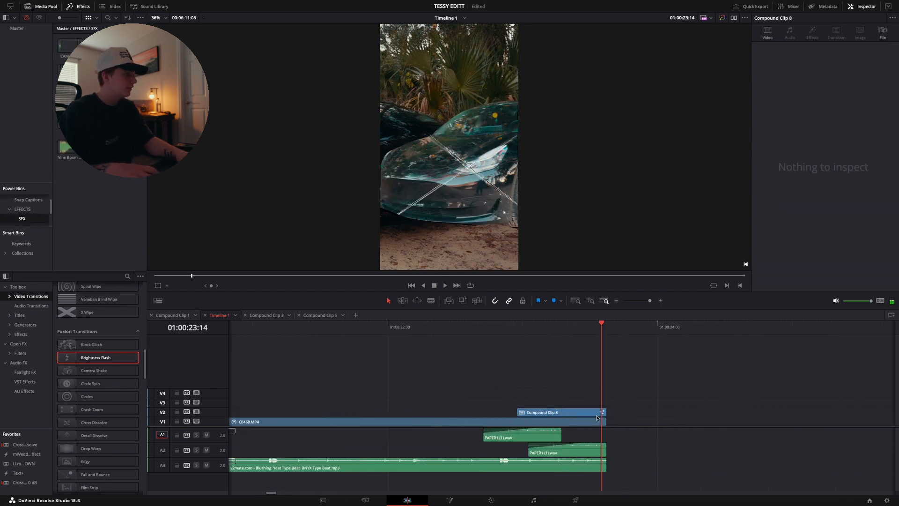
drag(82, 358, 581, 412)
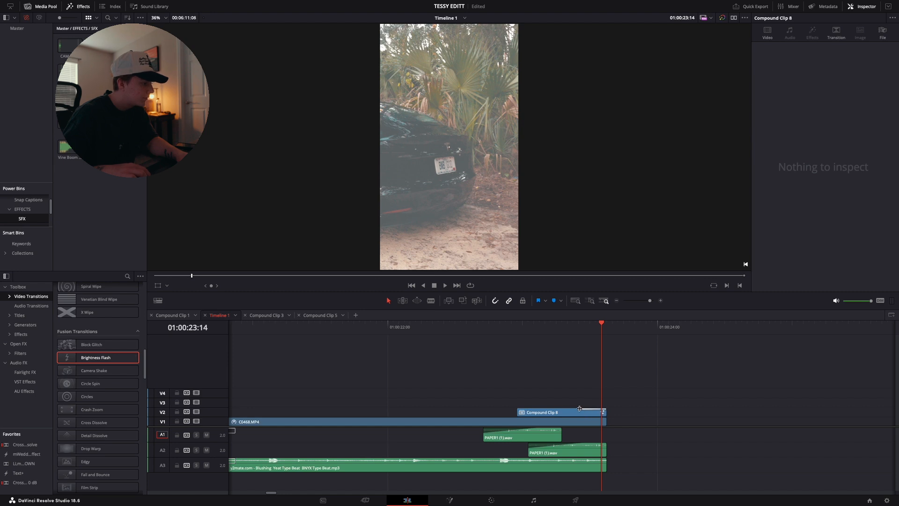
Shorten the Brightness Flash transition to 2 frames and play back the end of the reveal
click(602, 411)
key(space)
key(space)
key(space)
drag(602, 409, 597, 409)
click(578, 334)
key(space)
click(577, 335)
key(space)
key(space)
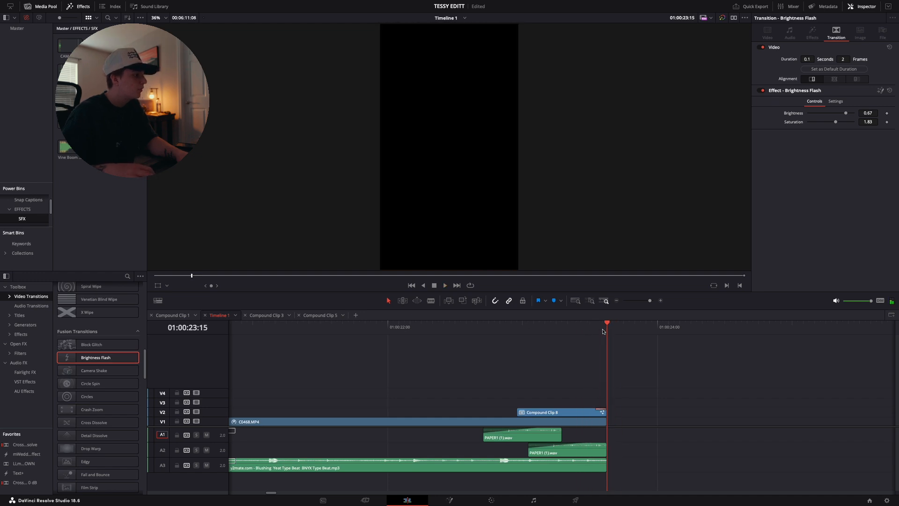
Move Compound Clip 8 up to track V3 and place a duplicate of it directly beneath on V2
drag(583, 413, 583, 402)
key(Left)
key(Left)
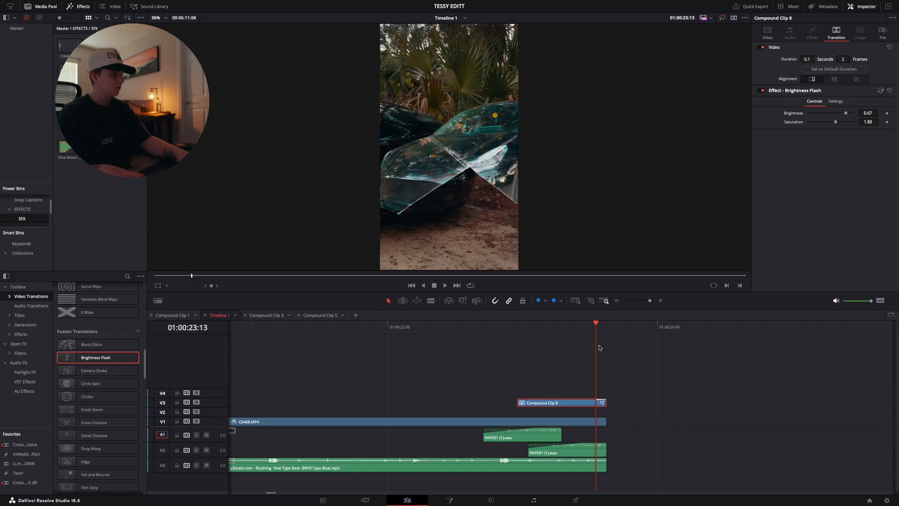
key(Right)
key(Right)
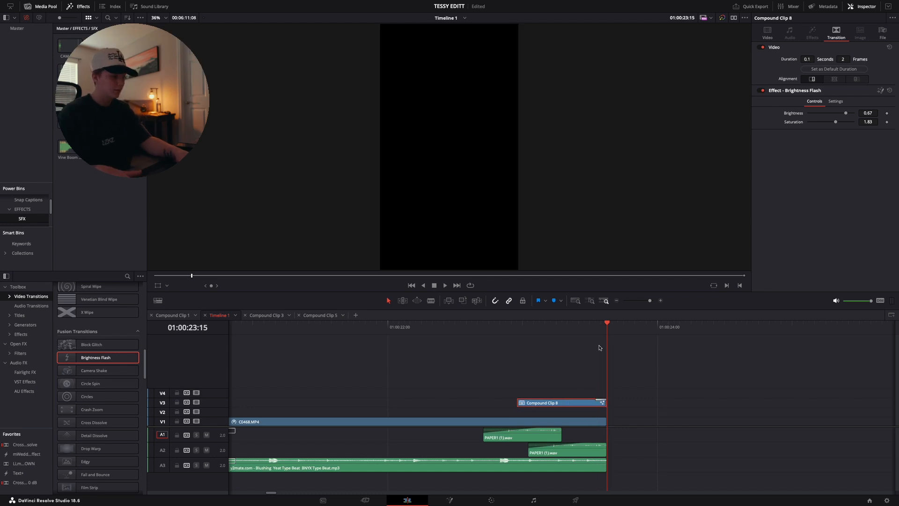
key(Left)
key(Left)
key(Left)
key(Left)
key(Left)
key(Left)
key(Left)
key(Left)
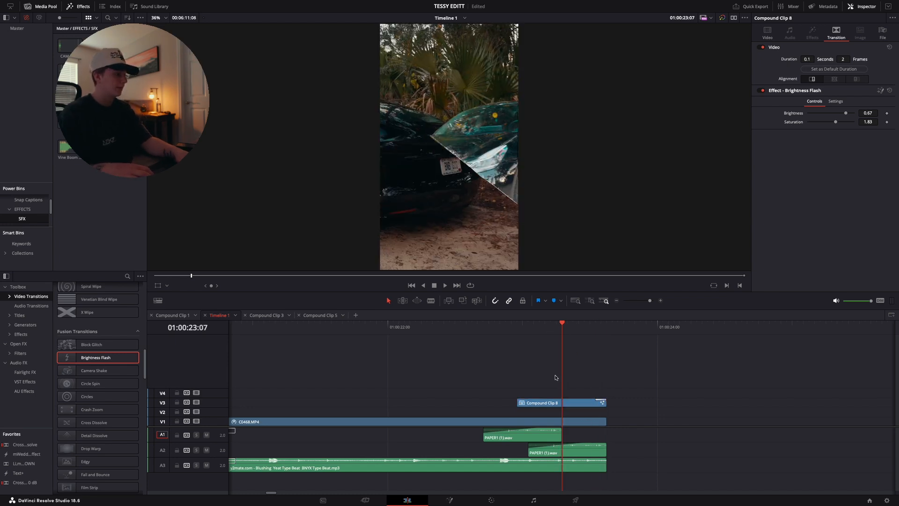
drag(539, 405, 546, 412)
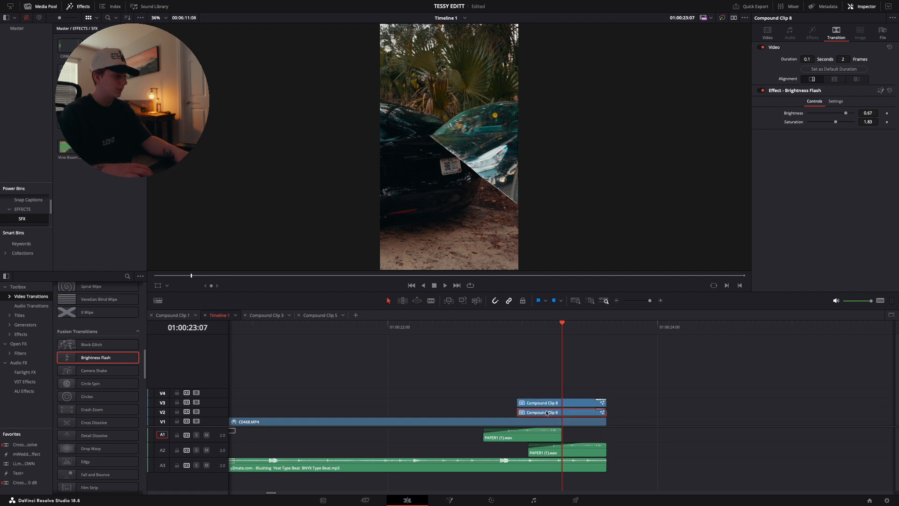
click(650, 402)
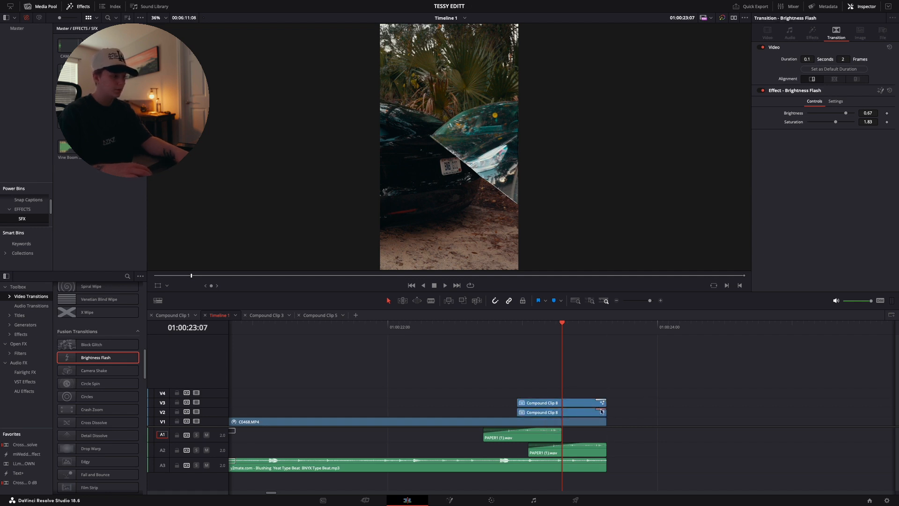
key(ctrl+b)
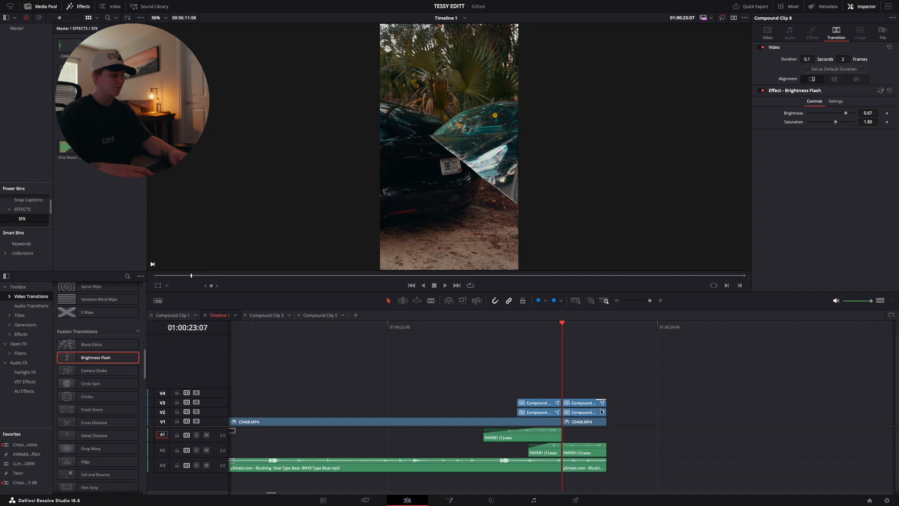
click(602, 410)
key(ctrl+z)
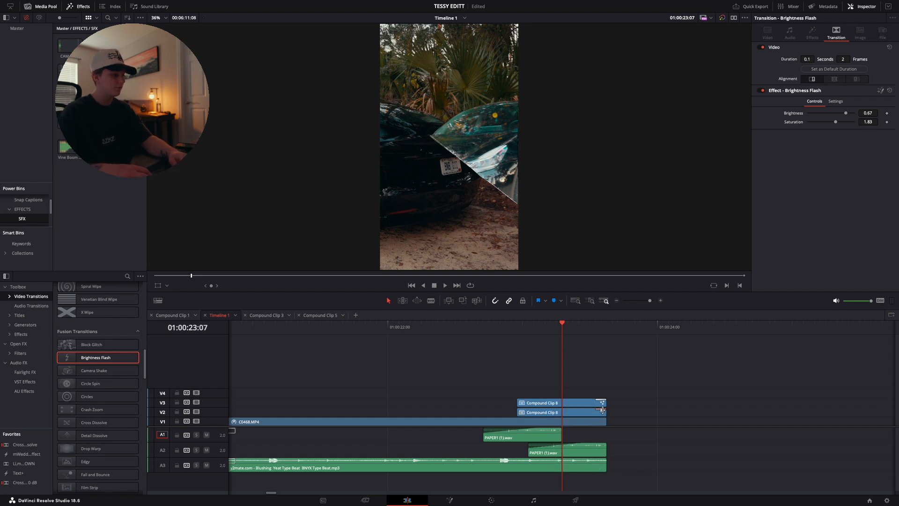
Remove the Brightness Flash from the V2 copy of Compound Clip 8 and step through the last flash frames
key(space)
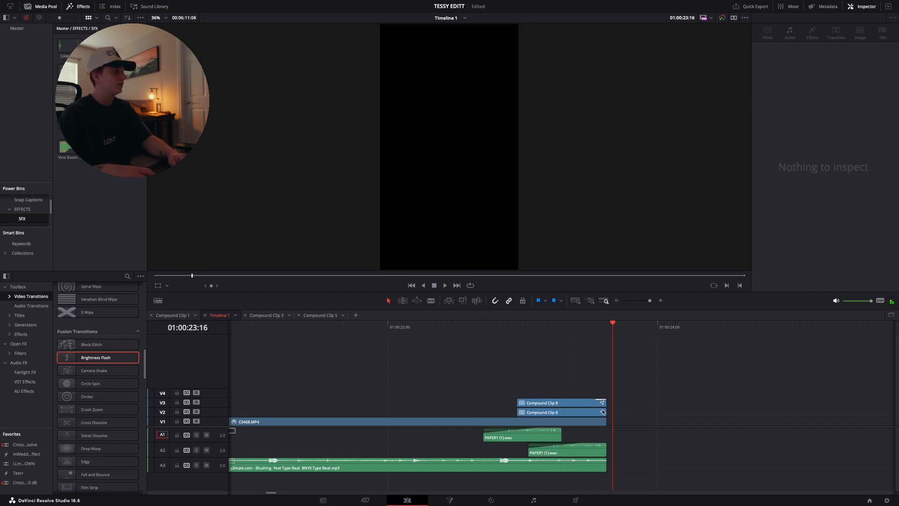
key(Left)
key(Left)
key(Right)
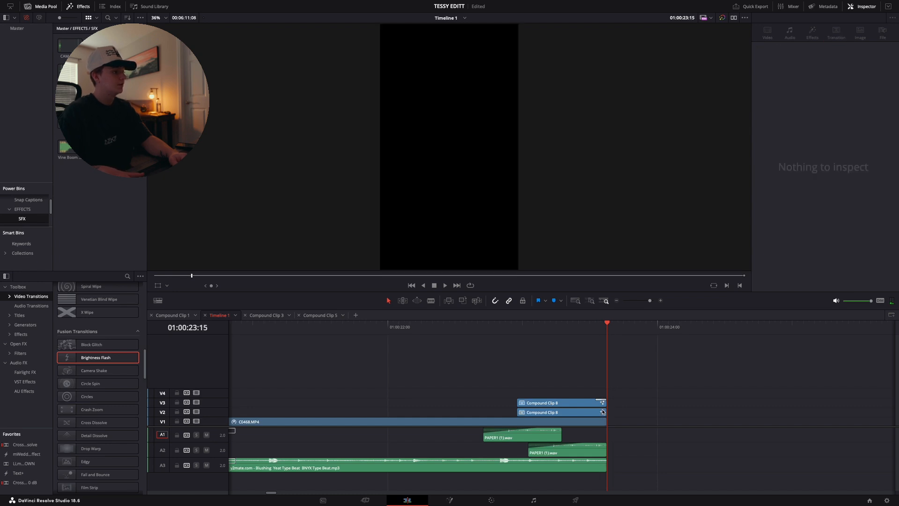
key(Left)
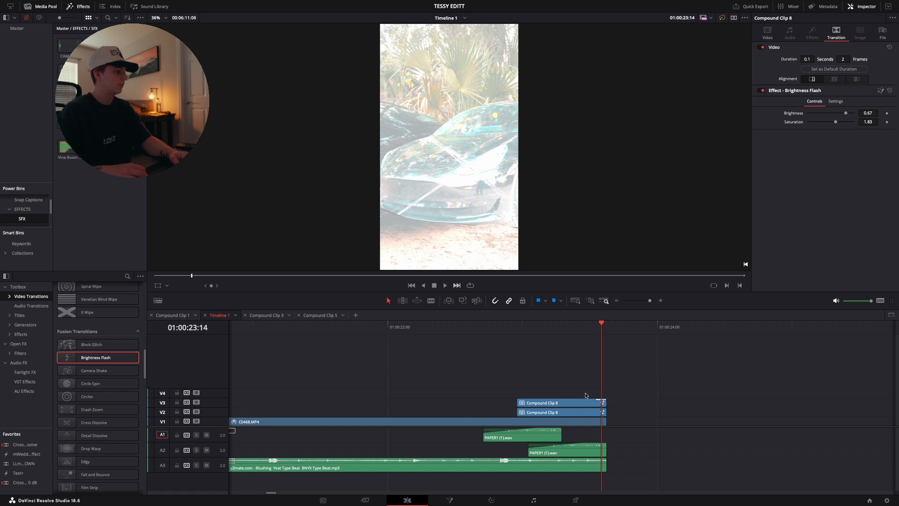
Play back the opening shot of the edit from the start of the timeline
click(569, 413)
key(super+minus)
key(super+minus)
drag(468, 327, 114, 361)
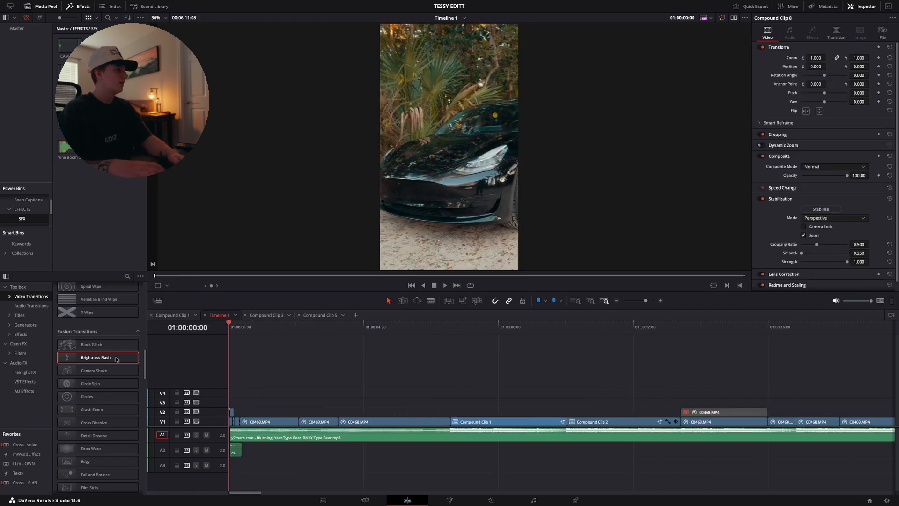
key(space)
key(space)
drag(235, 330, 163, 333)
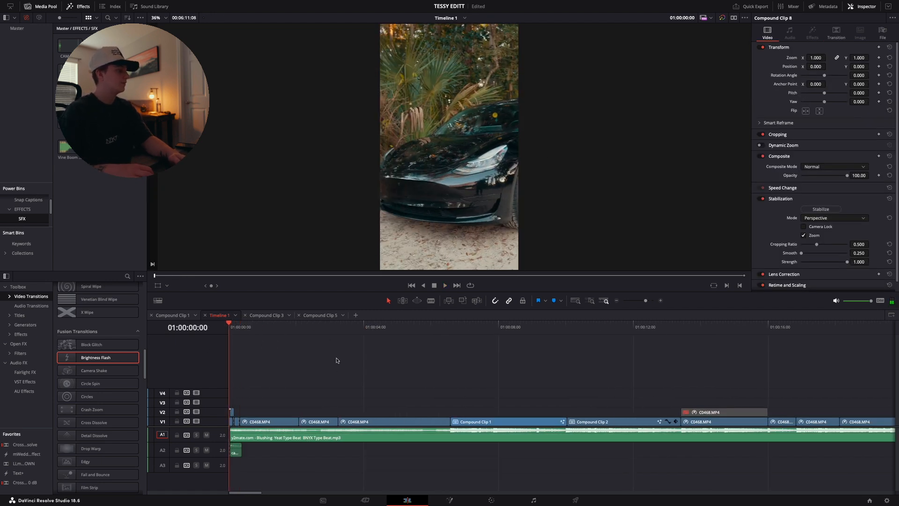
key(space)
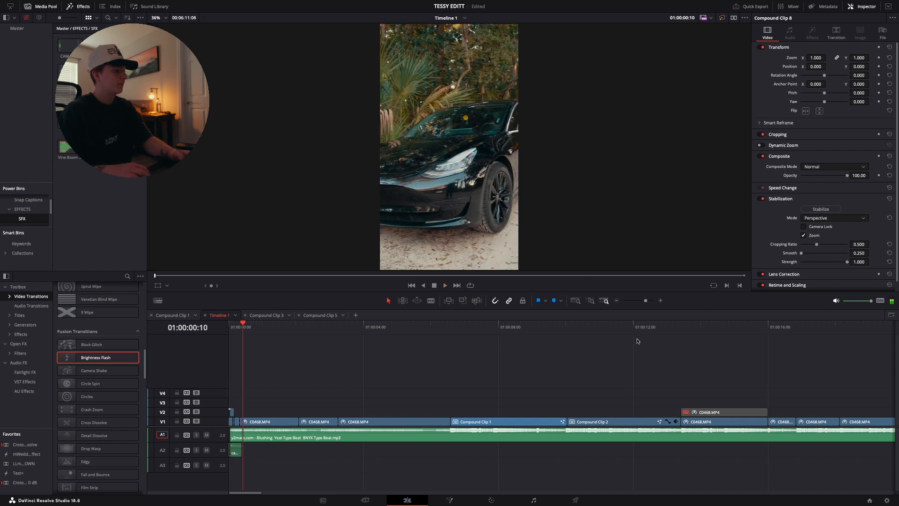
Play back the paper-car reveal at the end of the edit
scroll(632, 338, right, 5)
scroll(637, 343, right, 3)
click(586, 327)
key(space)
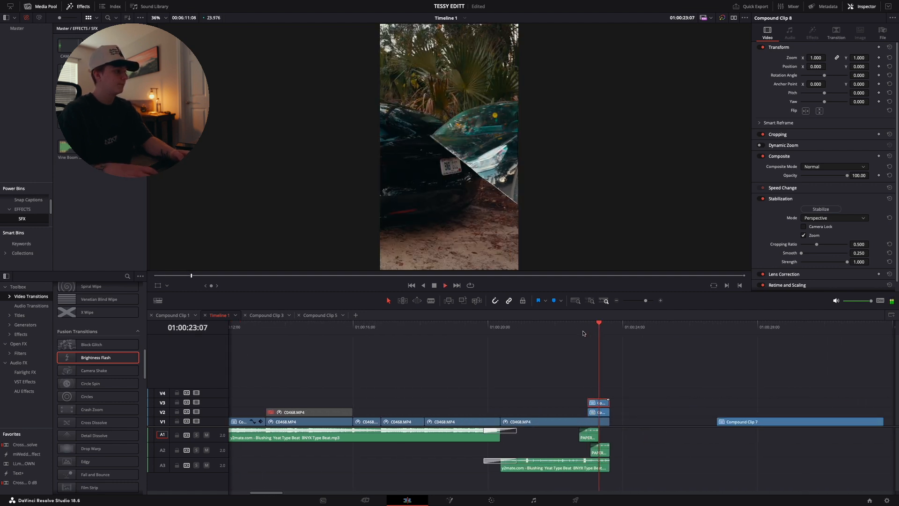
click(584, 333)
key(space)
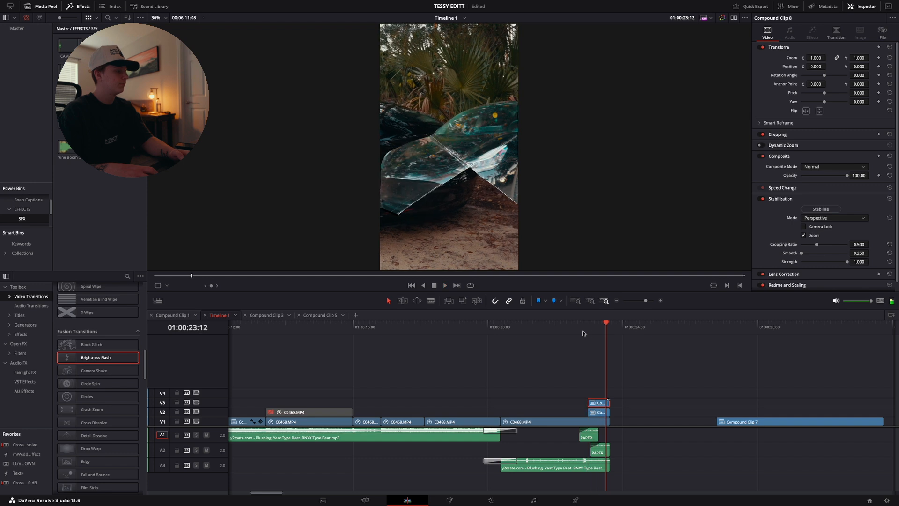
Place the CAMSNAP2 sound effect on track A1 at 01:00:23:12 and step through the frames around its start
click(661, 301)
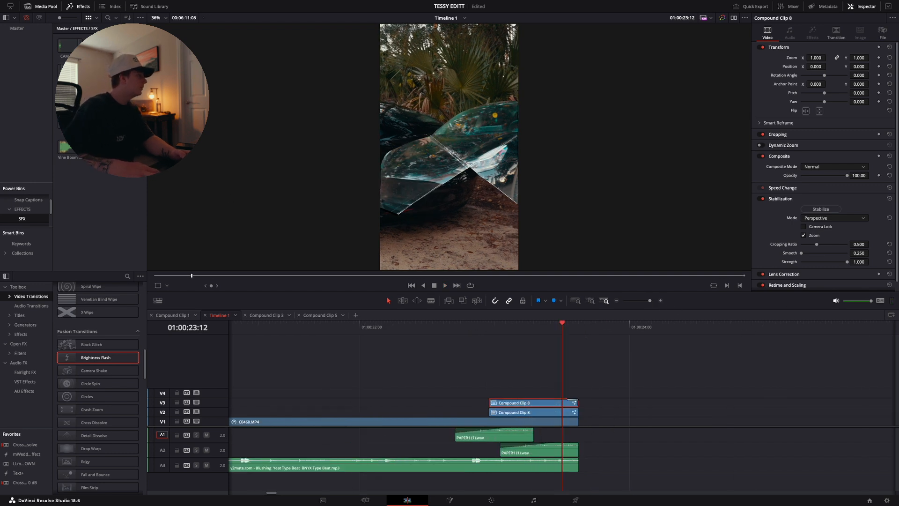
drag(291, 190, 562, 421)
key(Right)
key(Right)
key(Right)
key(Right)
key(Left)
key(Left)
key(Left)
key(Left)
key(Right)
key(Right)
key(Right)
key(Right)
Step frame by frame through the paper reveal from the start of Compound Clip 8
click(490, 330)
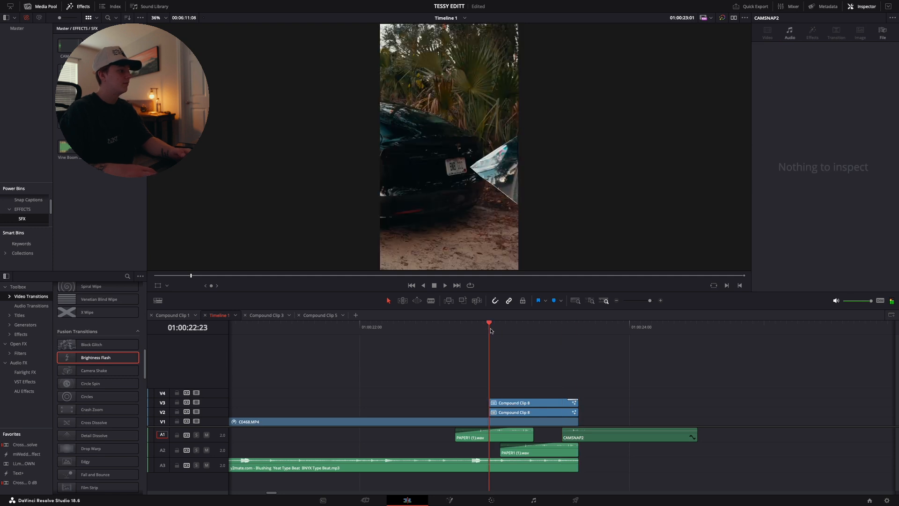
key(Right)
key(Right)
key(Right)
key(Right)
key(Right)
key(Right)
key(Right)
key(Right)
key(Right)
key(Right)
key(Right)
key(Right)
key(Right)
key(Right)
key(Right)
key(Right)
click(487, 331)
key(Right)
key(Right)
key(Right)
key(Right)
key(Right)
key(Right)
key(Right)
key(Right)
key(Right)
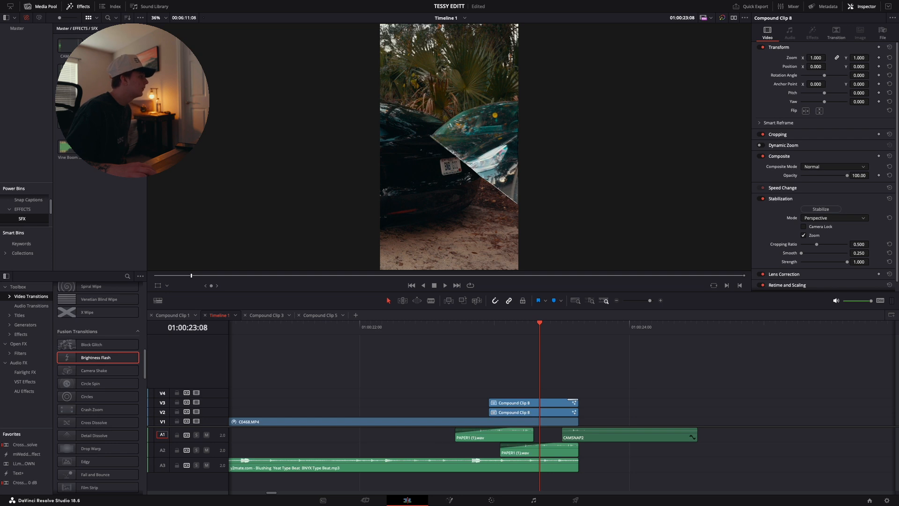
Add the PAPER sound effect on track A4, aligned with the start of the first PAPER1 clip, and play the section
drag(103, 166, 467, 486)
click(474, 324)
key(space)
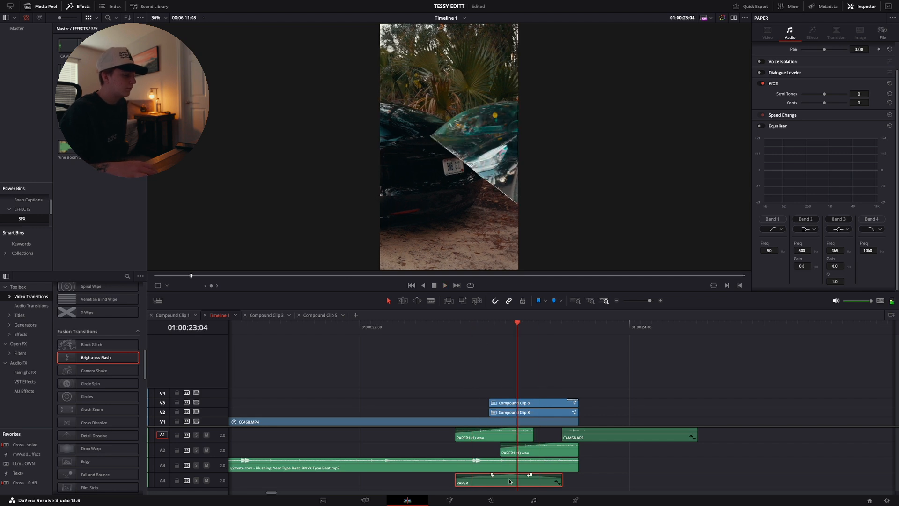
Duplicate the PAPER clip onto a new audio track beneath A4, starting slightly later than the original
drag(513, 483, 599, 499)
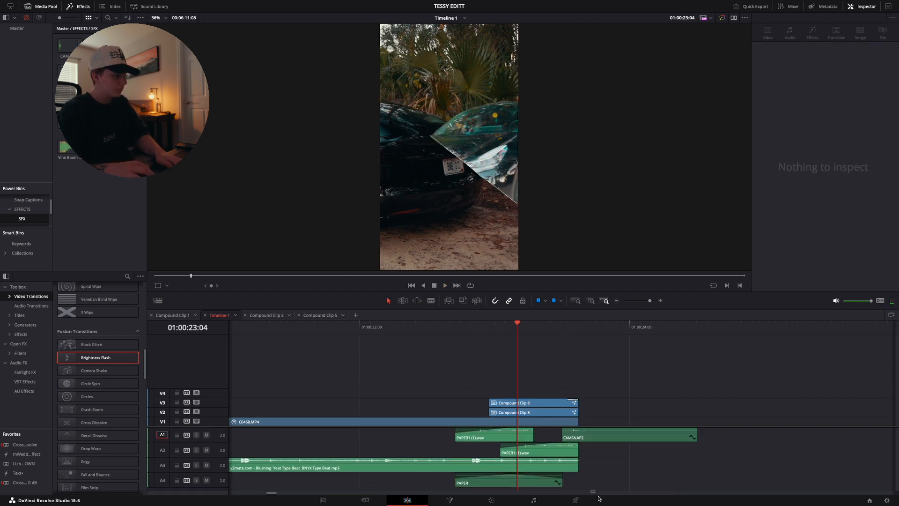
drag(526, 484, 566, 490)
click(600, 457)
scroll(601, 457, up, 1)
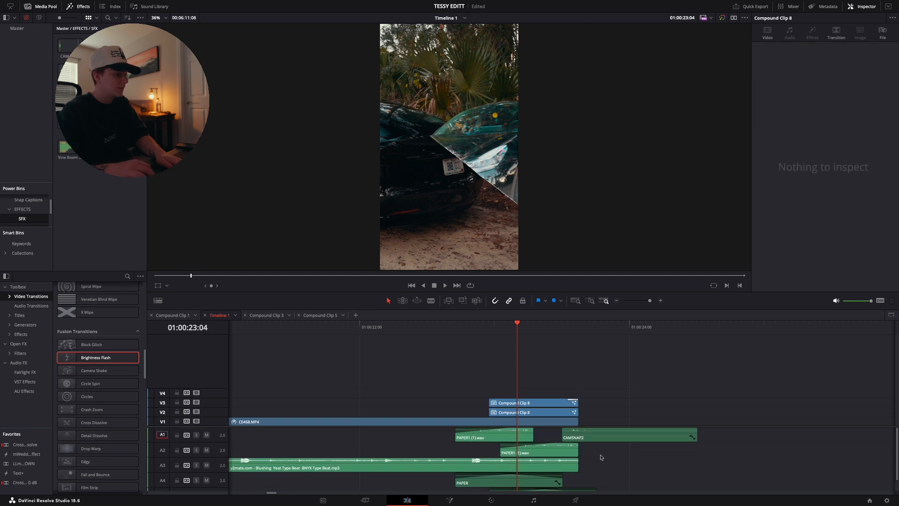
Trim the ends of the CAMSNAP2 clip and the lower PAPER copy back to the end of the compound clips
drag(697, 434, 574, 430)
click(559, 332)
key(Right)
key(Right)
key(Right)
click(565, 334)
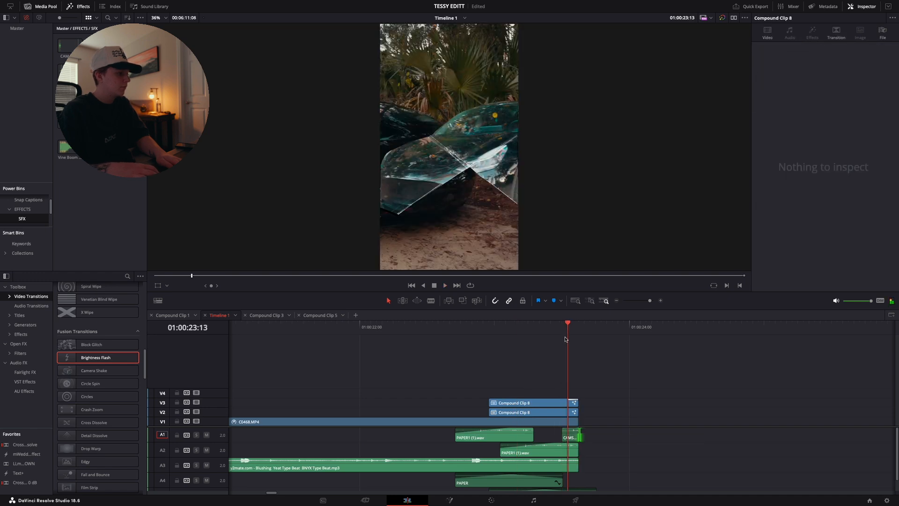
scroll(611, 467, down, 1)
drag(596, 483, 581, 480)
Set the volume of the two PAPER1 clips on A1 and A2 to -9.00
scroll(489, 448, up, 1)
drag(441, 432, 589, 455)
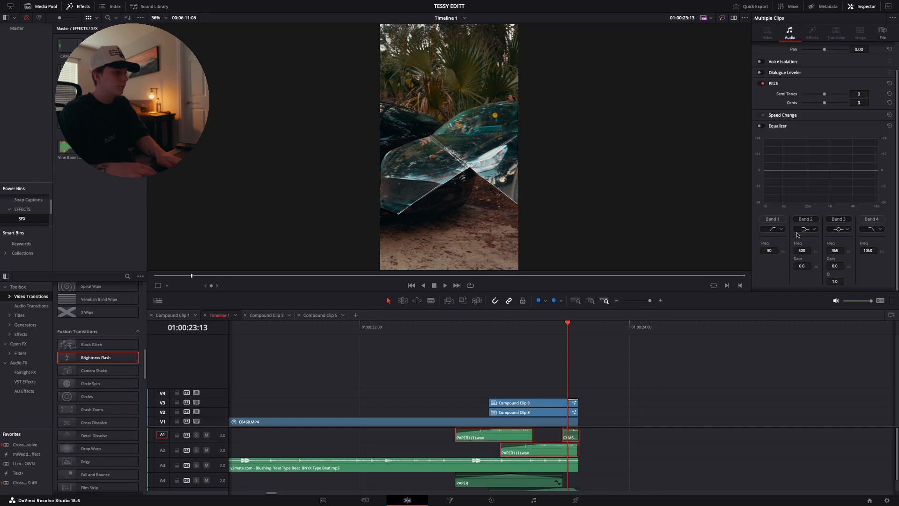
click(584, 452)
drag(443, 440, 538, 455)
scroll(836, 74, up, 2)
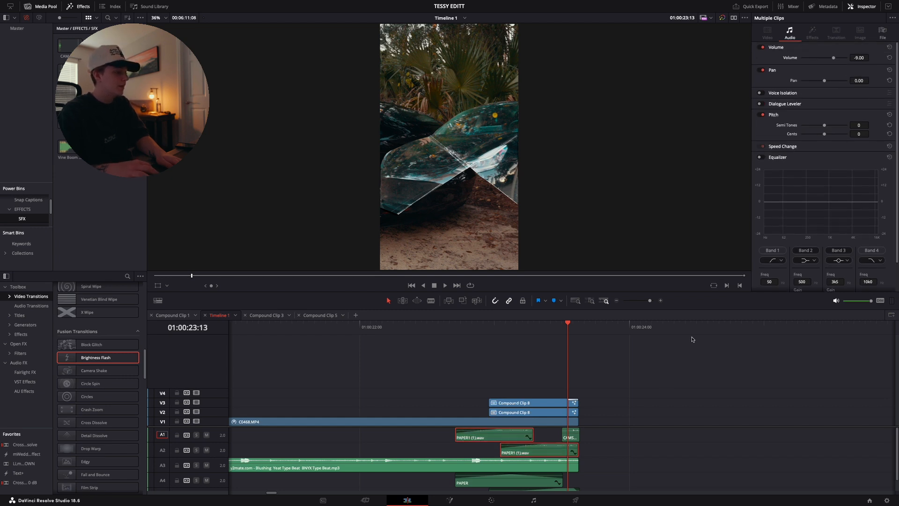
Play back the end of the paper reveal repeatedly to check the sound effect timing and levels
click(454, 328)
key(space)
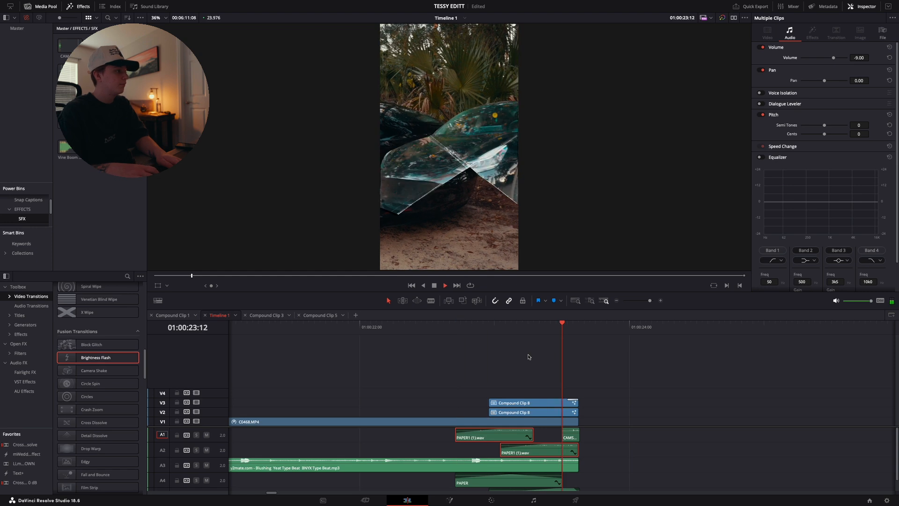
click(487, 342)
click(483, 333)
key(space)
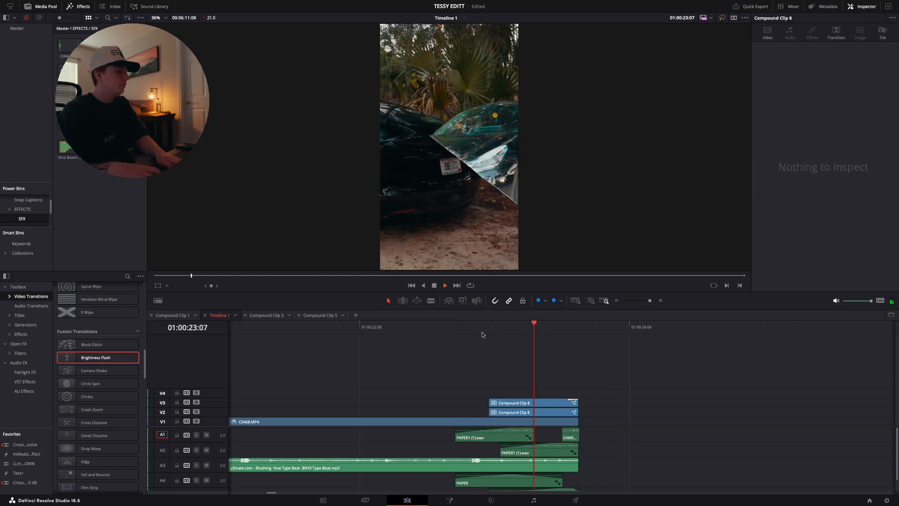
key(space)
click(482, 333)
key(space)
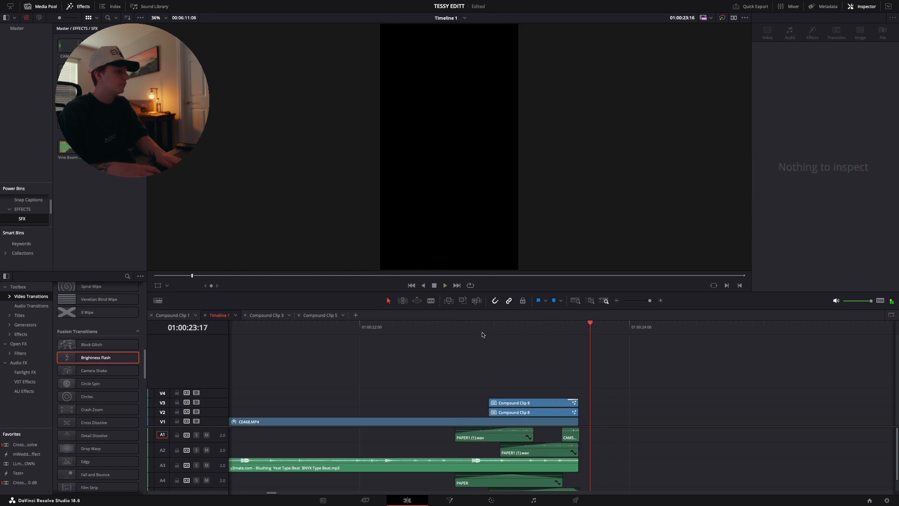
Delete the leftover Compound Clip 7 that sits after the end of the edit on V1
click(617, 301)
click(642, 420)
key(Delete)
Play back the whole edit from the start of the timeline, and replay its opening shot
drag(565, 323, 193, 392)
key(space)
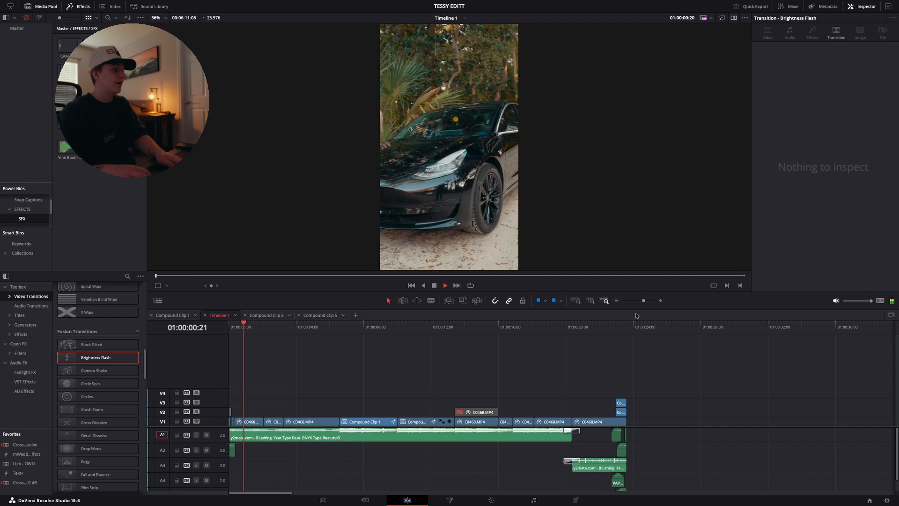
click(617, 300)
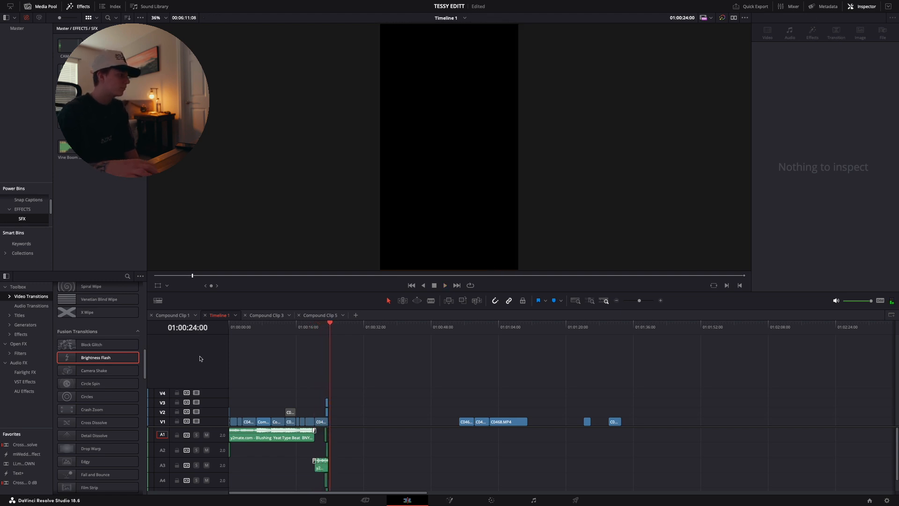
key(Home)
key(space)
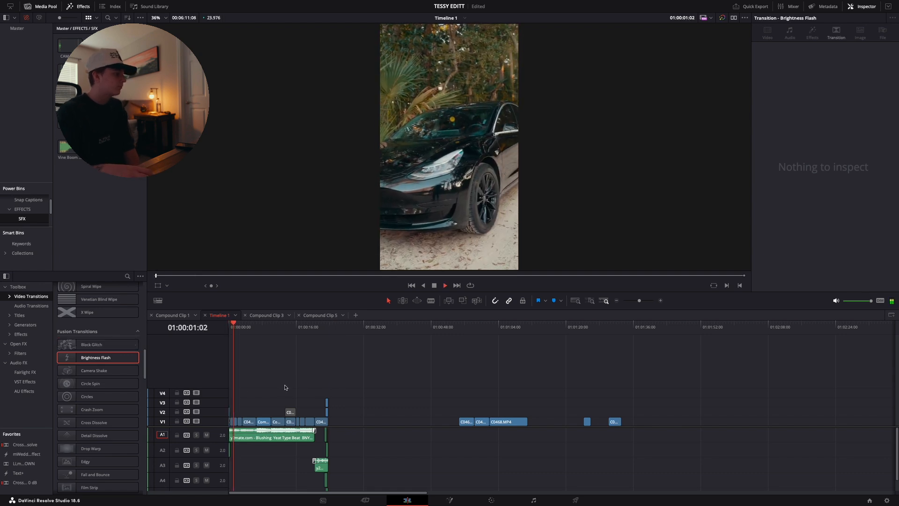
key(space)
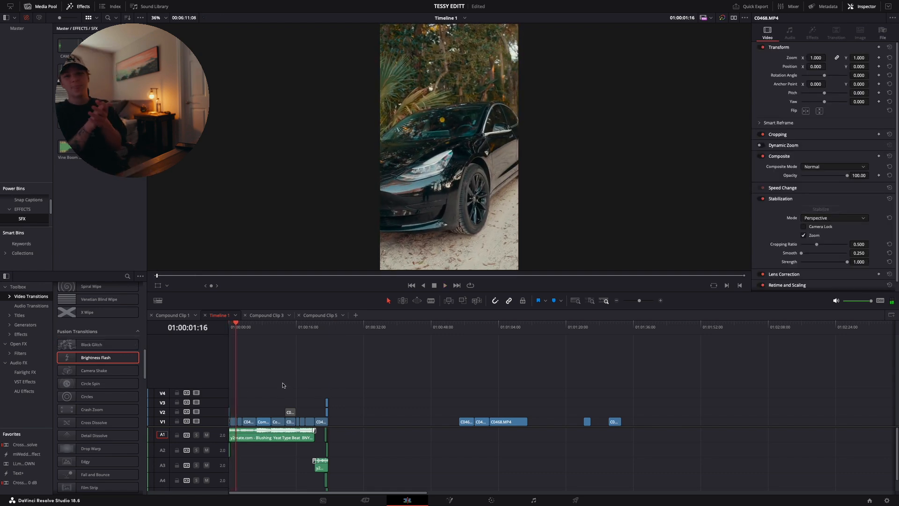